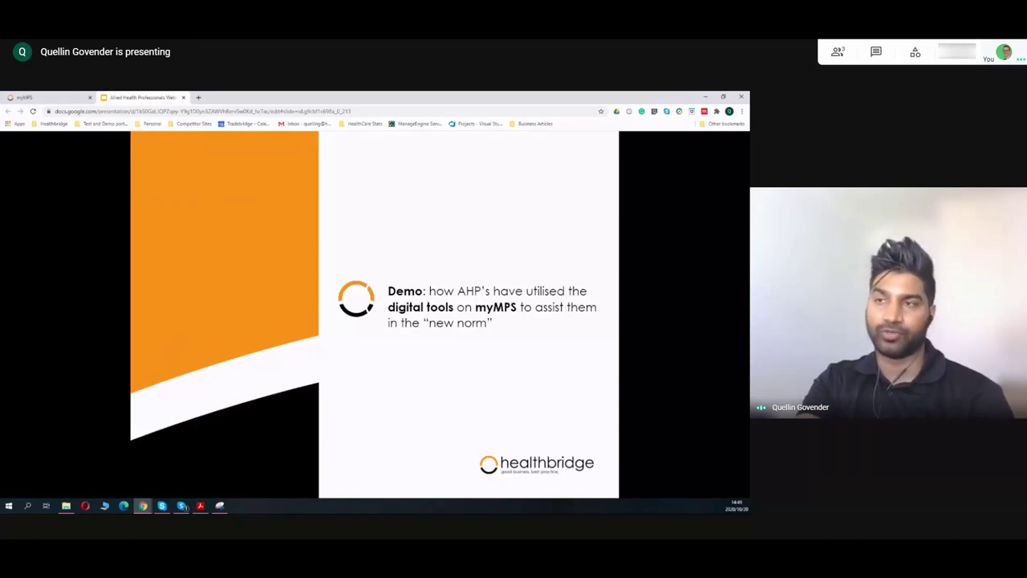
Step: Advance the presentation by one slide, switch to the myMPS web app and log in with the prefilled credentials
{"action": "key", "text": "Right"}
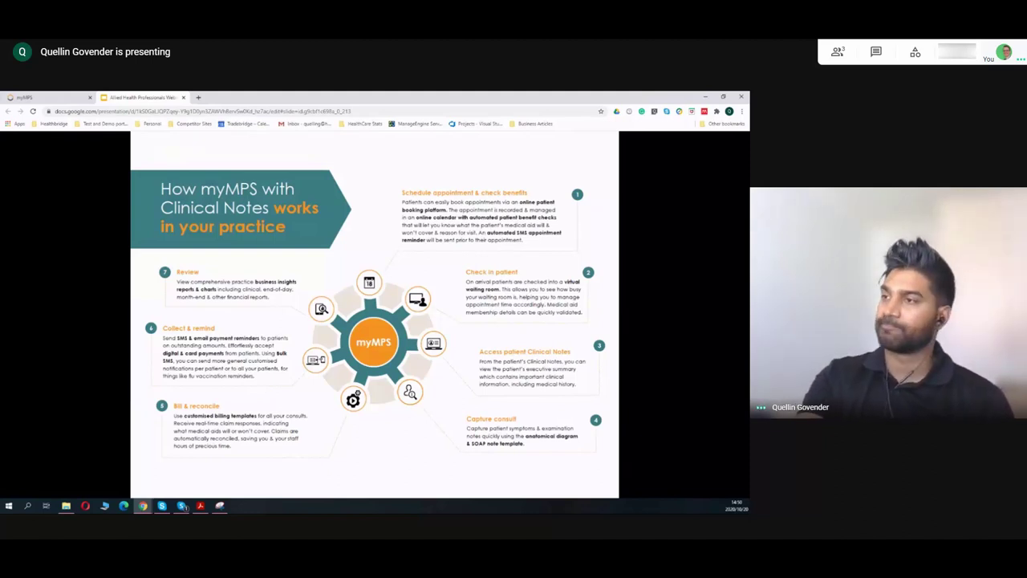
{"action": "left_click", "coordinate": [50, 97]}
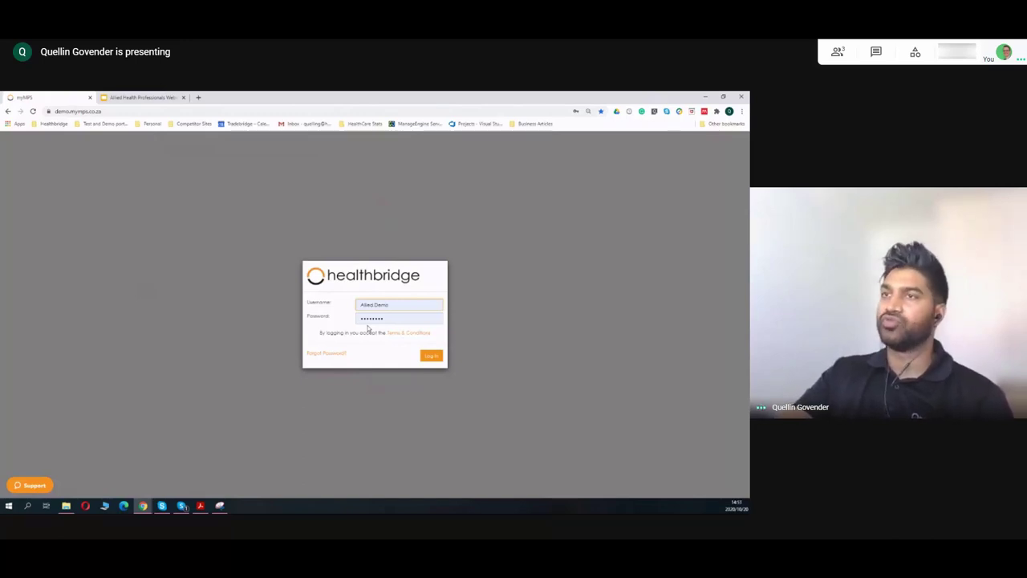
{"action": "left_click", "coordinate": [432, 361]}
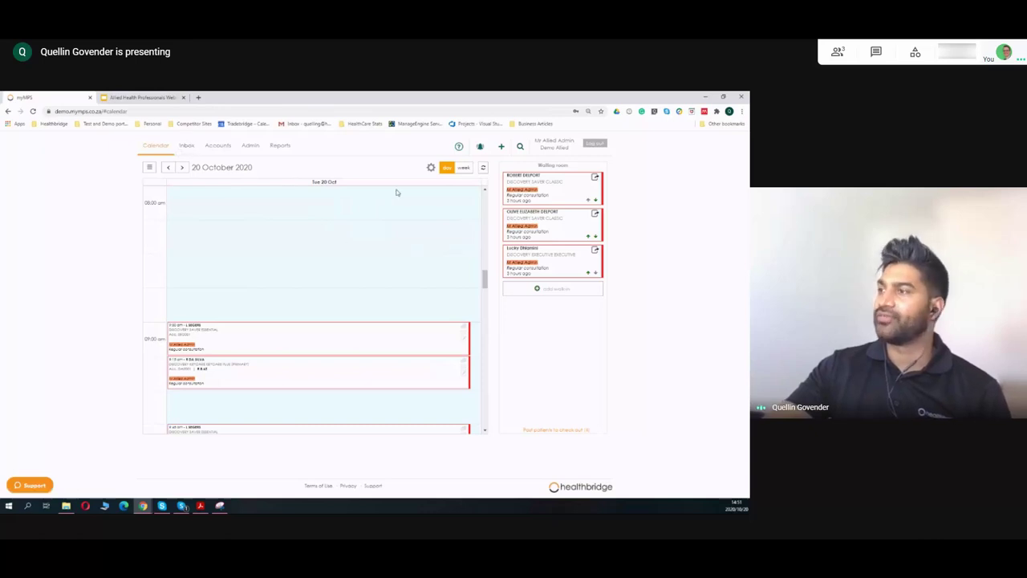
Step: Look through the morning appointments in the calendar's day view for 20 October 2020
{"action": "scroll", "coordinate": [364, 233], "scroll_direction": "down", "scroll_amount": 1}
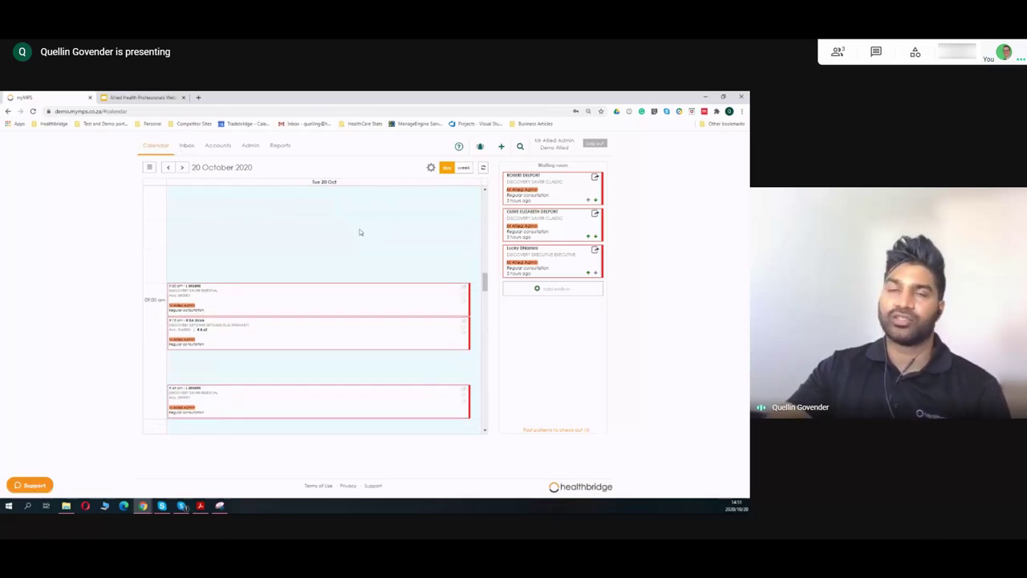
{"action": "scroll", "coordinate": [353, 229], "scroll_direction": "up", "scroll_amount": 3}
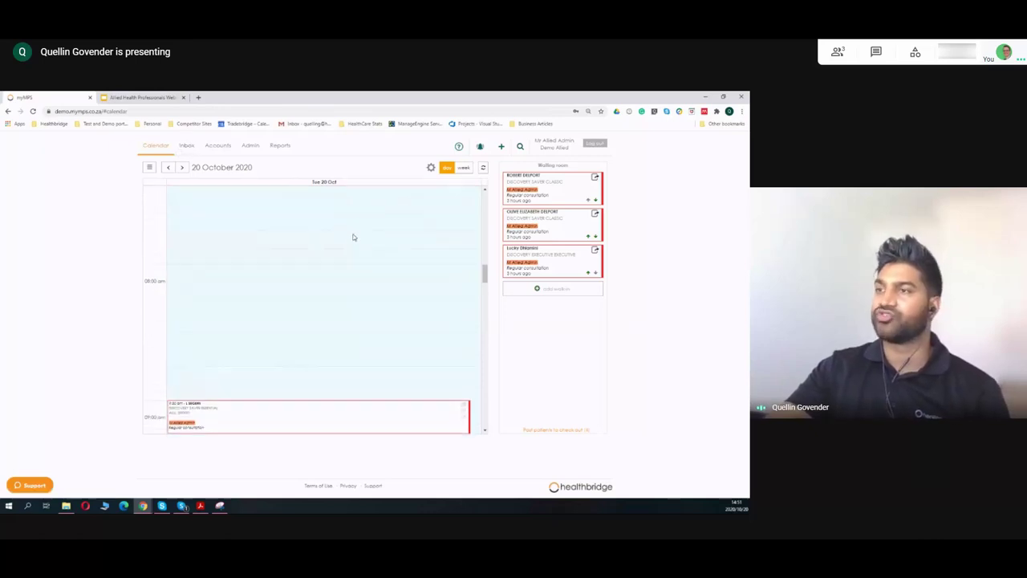
{"action": "scroll", "coordinate": [353, 236], "scroll_direction": "down", "scroll_amount": 2}
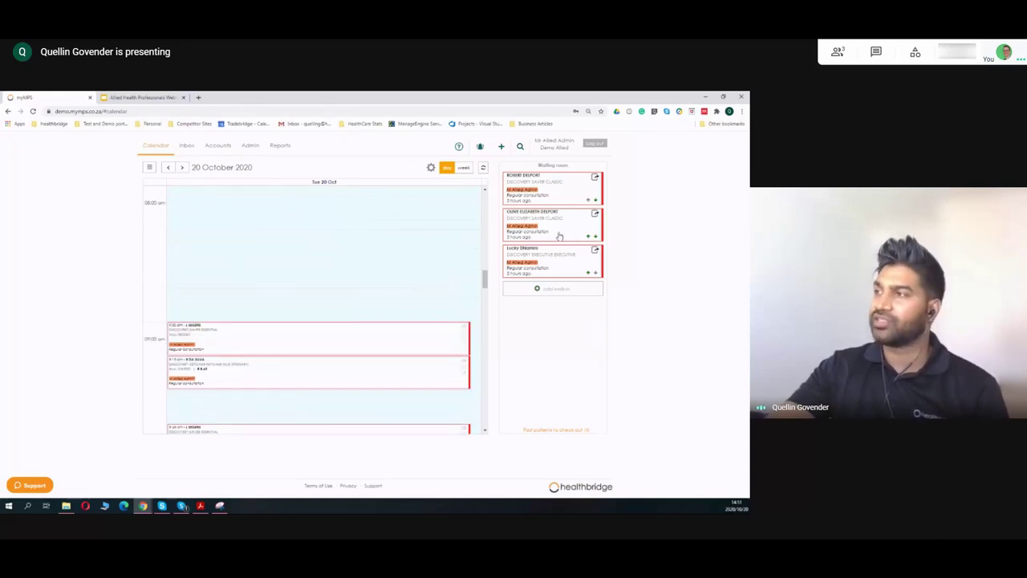
Step: Review the inbox's saved invoices and its task types for claims, collection and reconciliation
{"action": "left_click", "coordinate": [188, 146]}
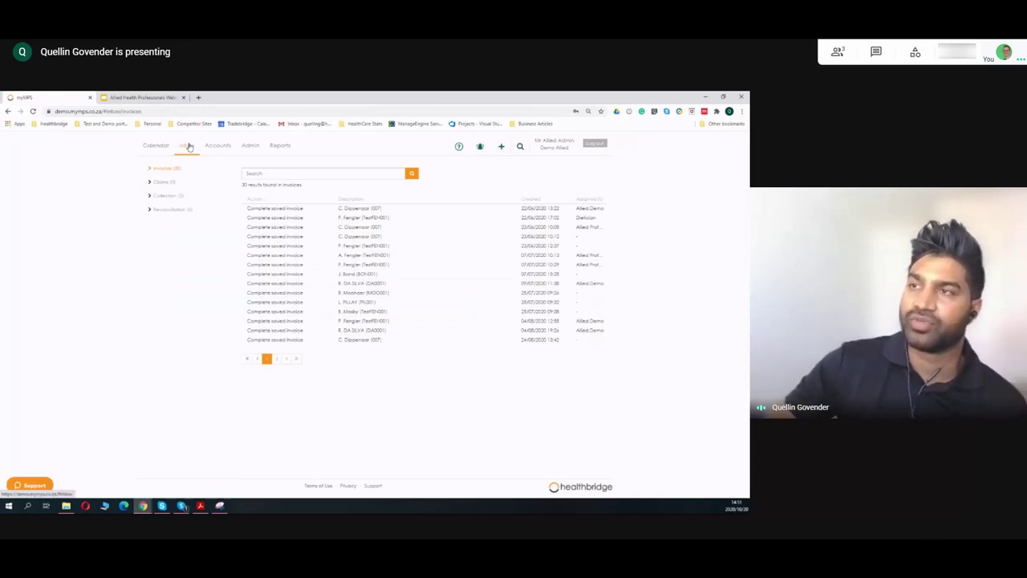
{"action": "left_click", "coordinate": [150, 183]}
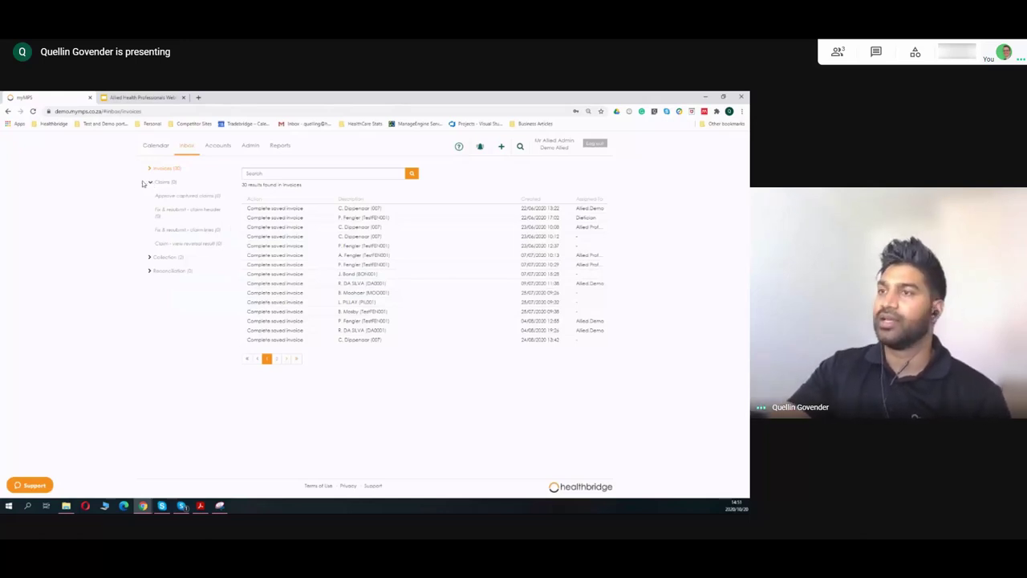
{"action": "left_click", "coordinate": [149, 184]}
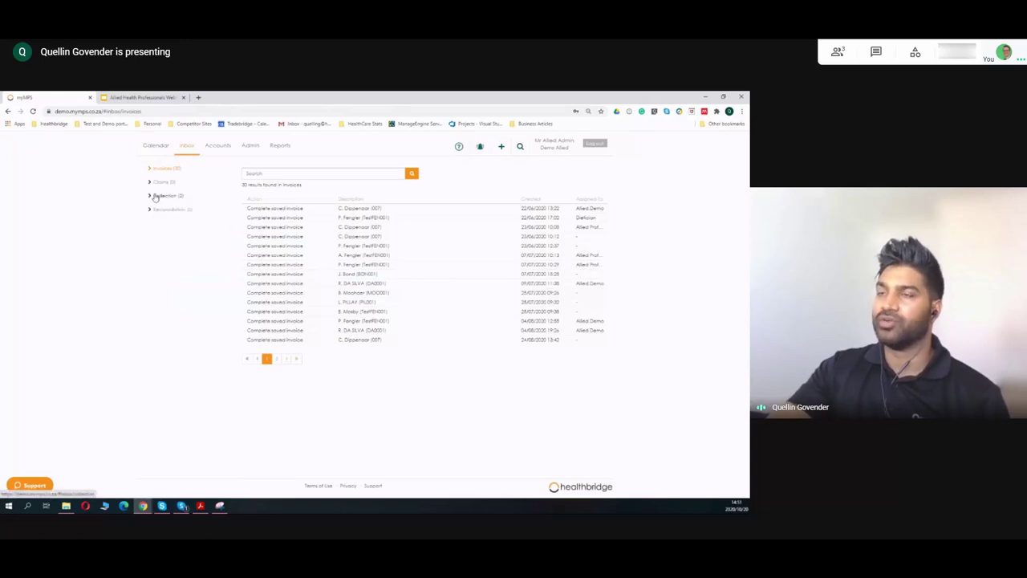
{"action": "left_click", "coordinate": [150, 196]}
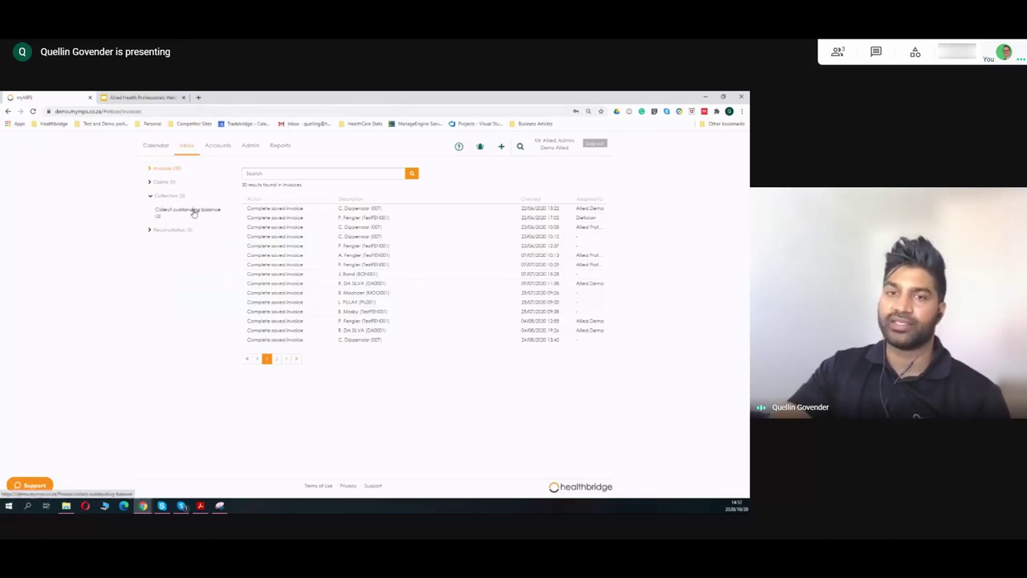
{"action": "left_click", "coordinate": [150, 230]}
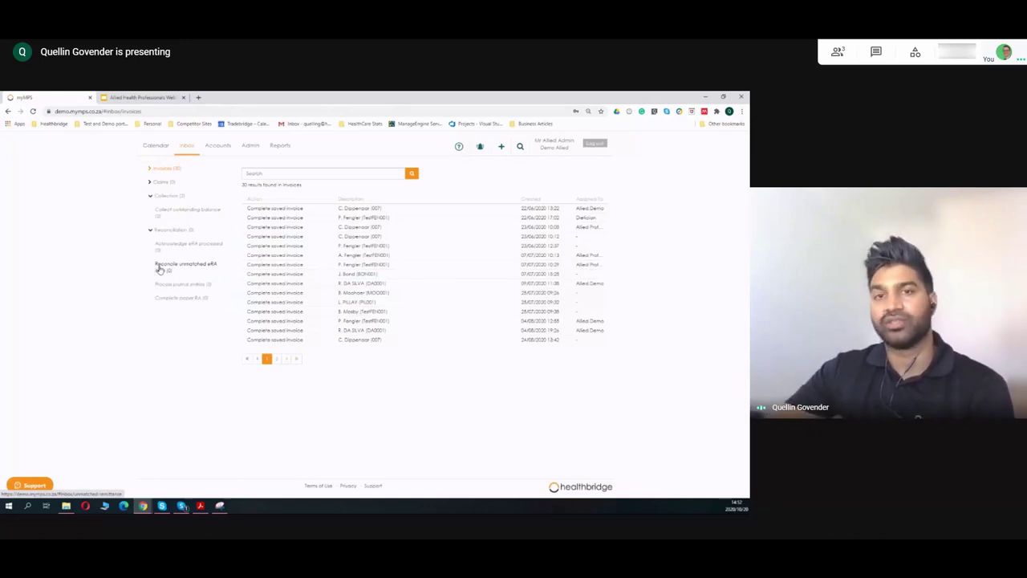
{"action": "left_click", "coordinate": [149, 230]}
{"action": "left_click", "coordinate": [149, 196]}
Step: Review the account search, list today's invoices, and view the suspense account search form
{"action": "left_click", "coordinate": [213, 146]}
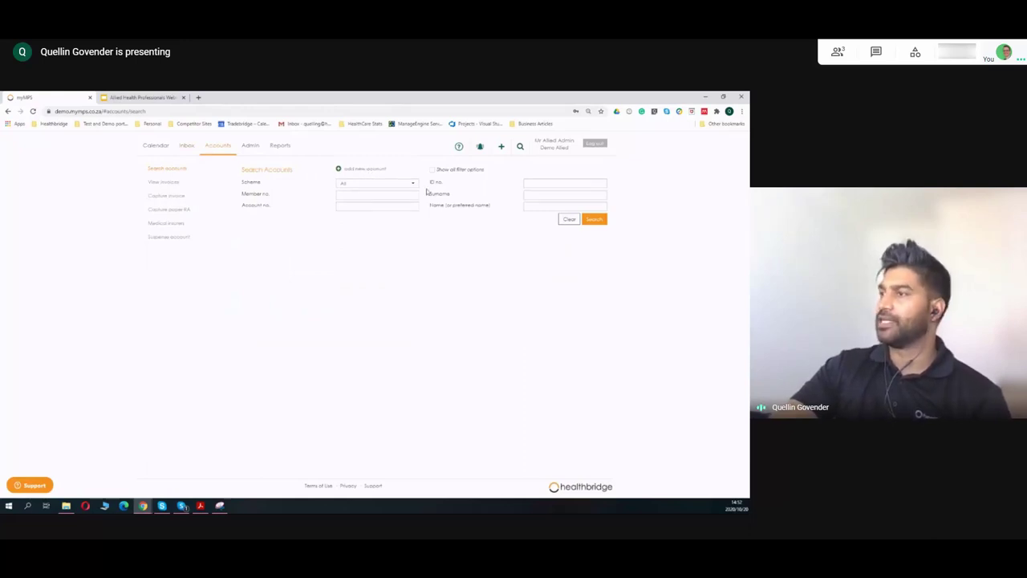
{"action": "left_click", "coordinate": [174, 184]}
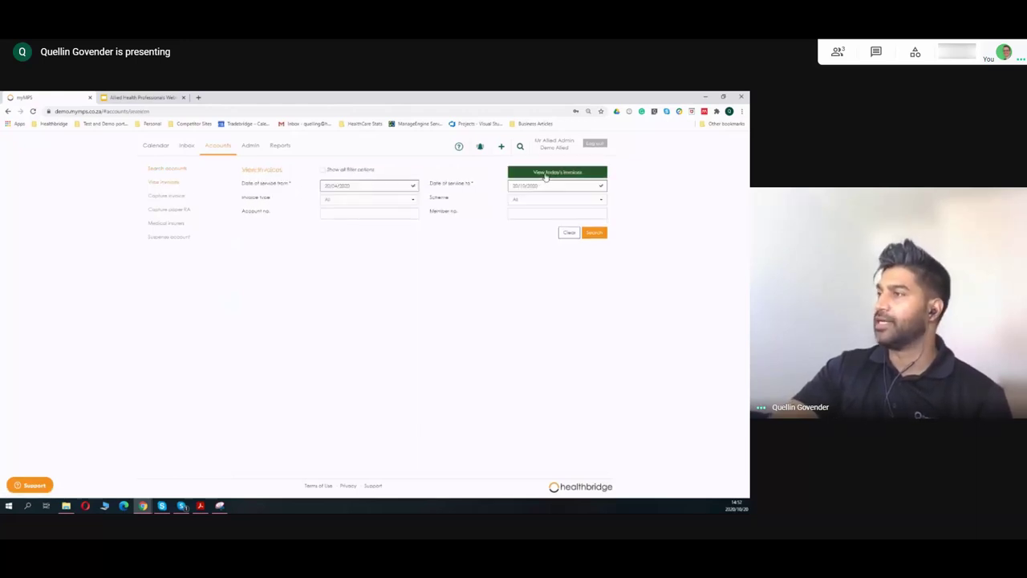
{"action": "left_click", "coordinate": [546, 174]}
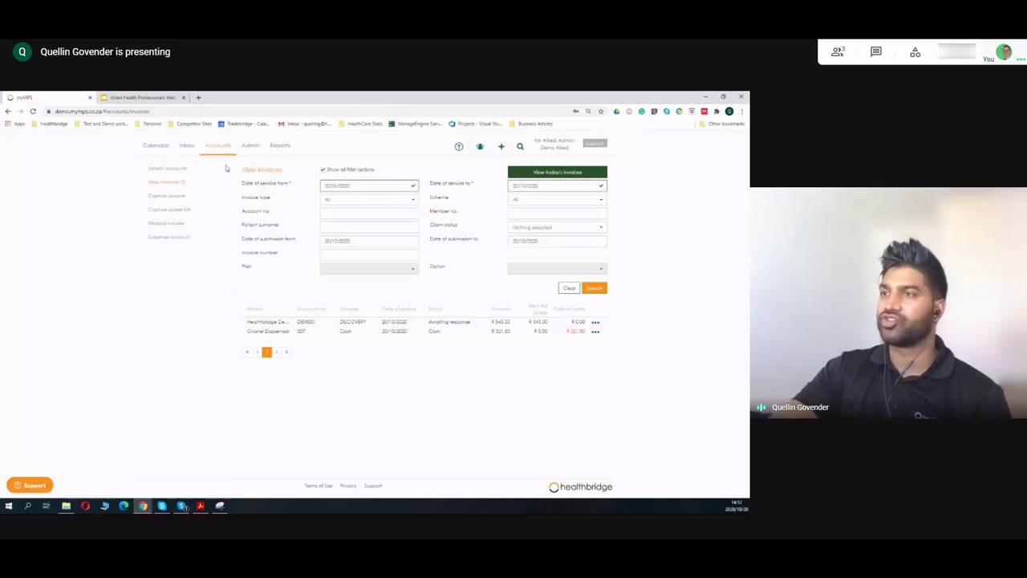
{"action": "left_click", "coordinate": [178, 237]}
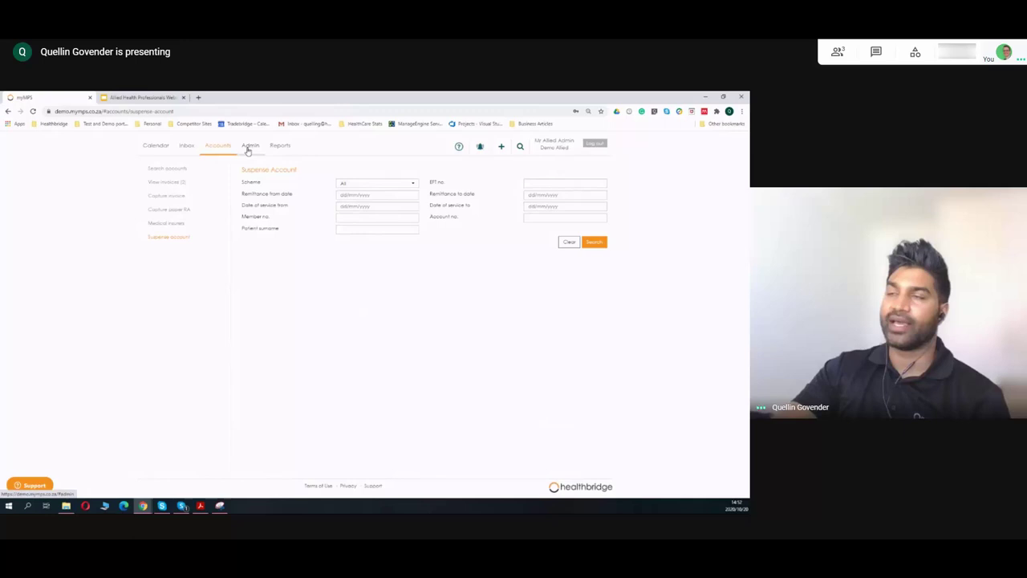
Step: Review the practice's details and settings in the administration area, along with its list of providers
{"action": "left_click", "coordinate": [250, 148]}
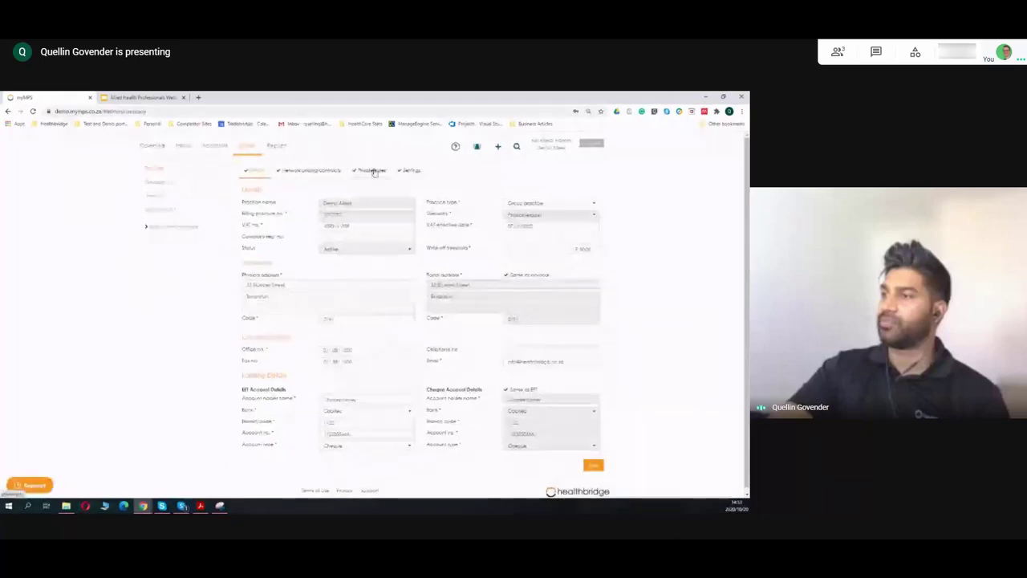
{"action": "left_click", "coordinate": [411, 171]}
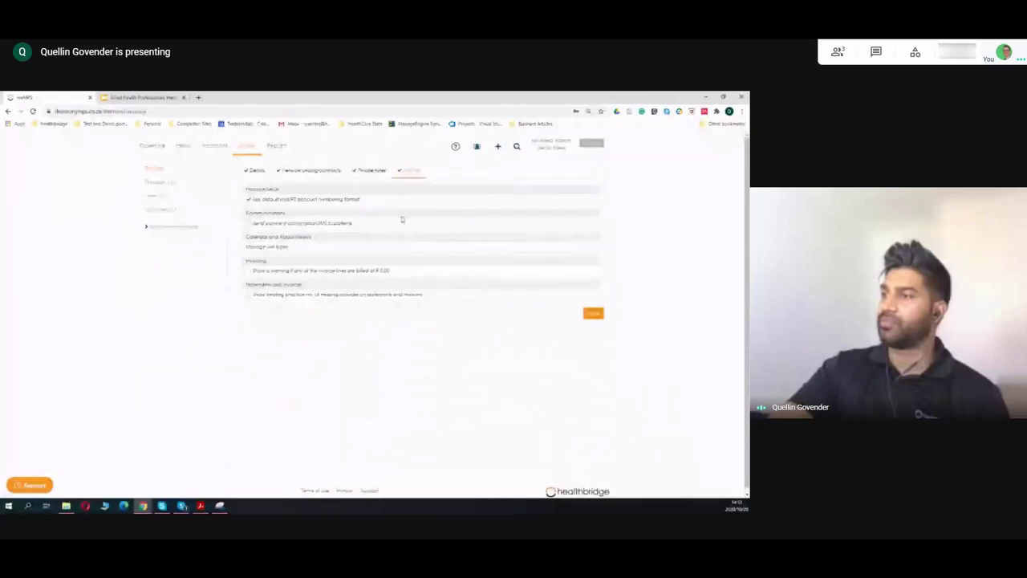
{"action": "left_click", "coordinate": [148, 186]}
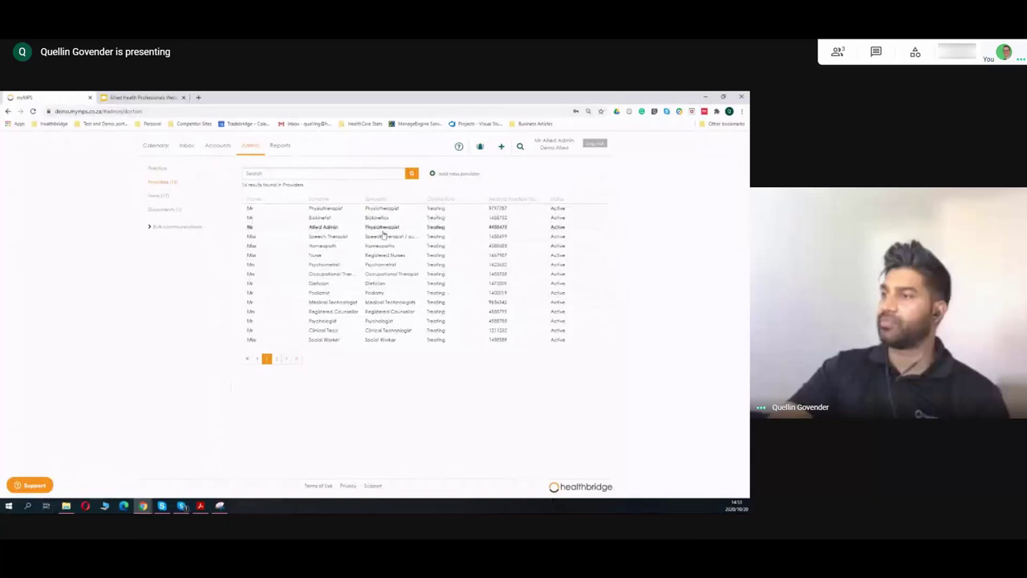
Step: Inspect the Psychometrist user's details and assigned roles from the user list, and close the record without saving
{"action": "left_click", "coordinate": [158, 196]}
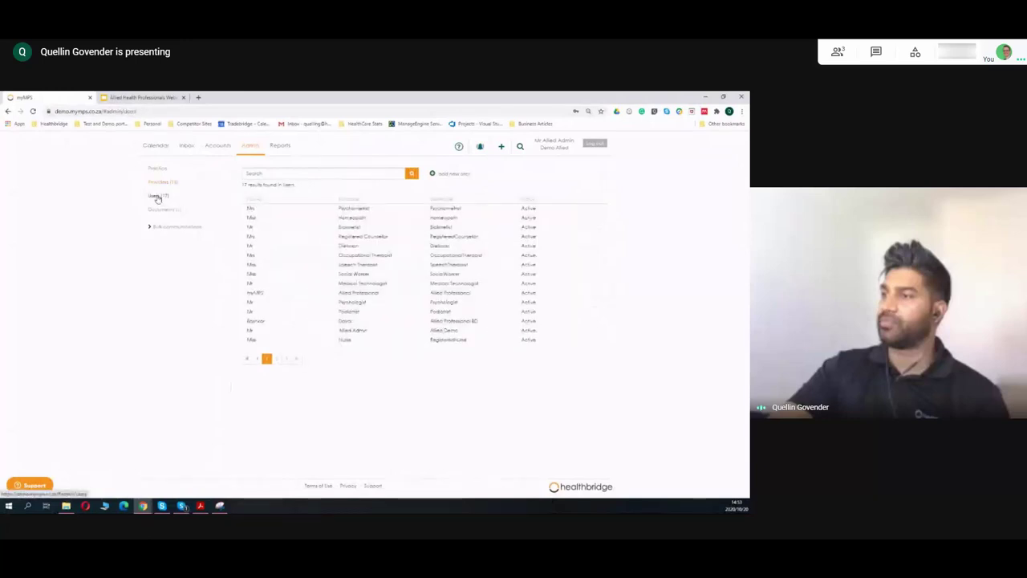
{"action": "left_click", "coordinate": [314, 210]}
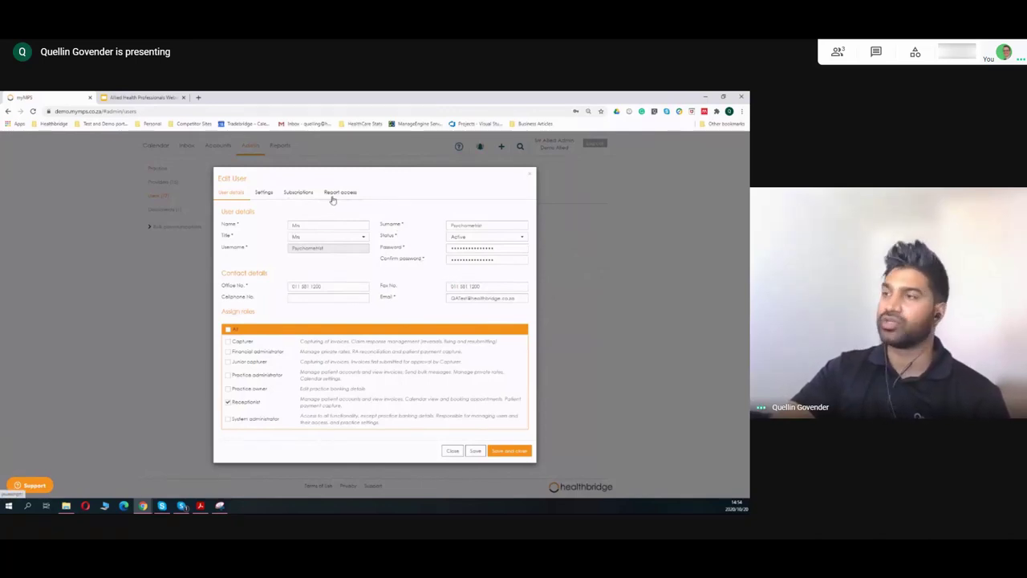
{"action": "left_click", "coordinate": [530, 174]}
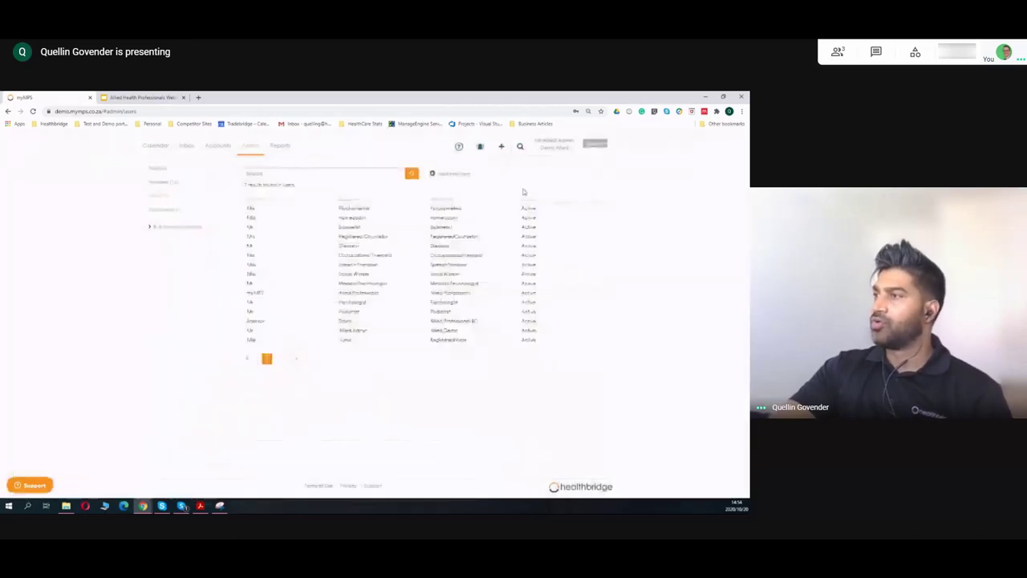
Step: Browse the available reports in the Calendar, Financial and Operational categories, and collapse the categories again
{"action": "left_click", "coordinate": [279, 147]}
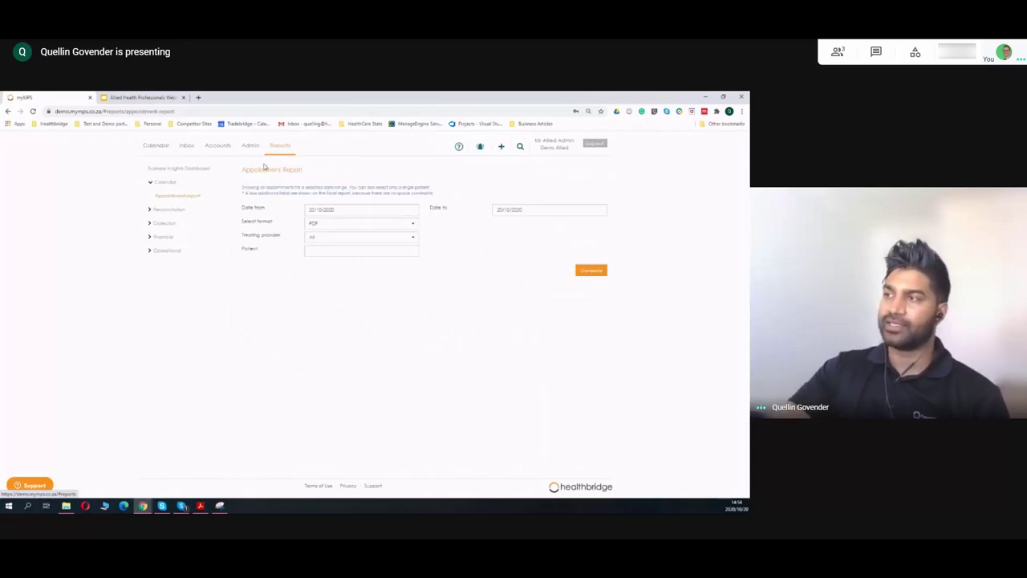
{"action": "left_click", "coordinate": [152, 184]}
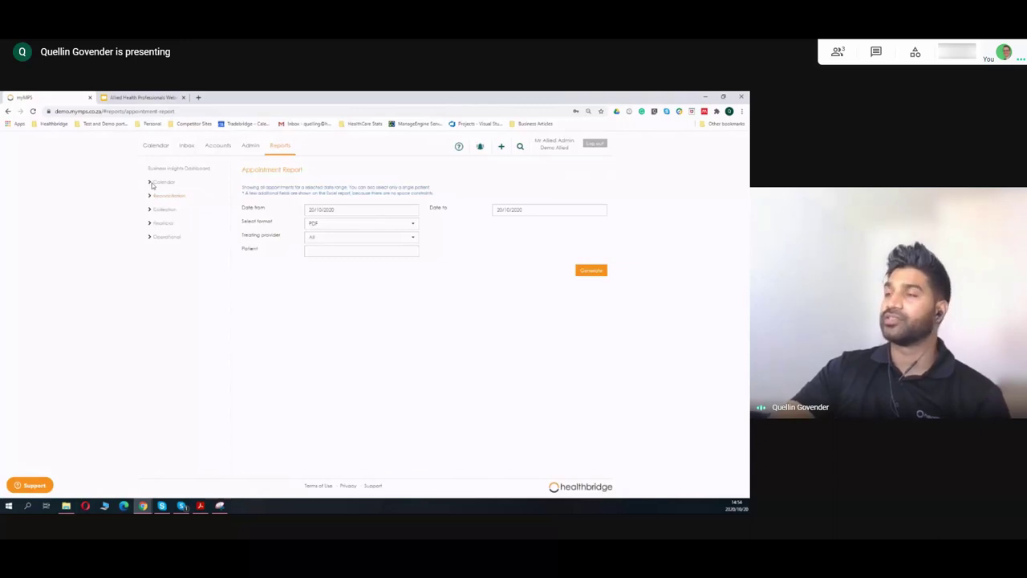
{"action": "left_click", "coordinate": [151, 184]}
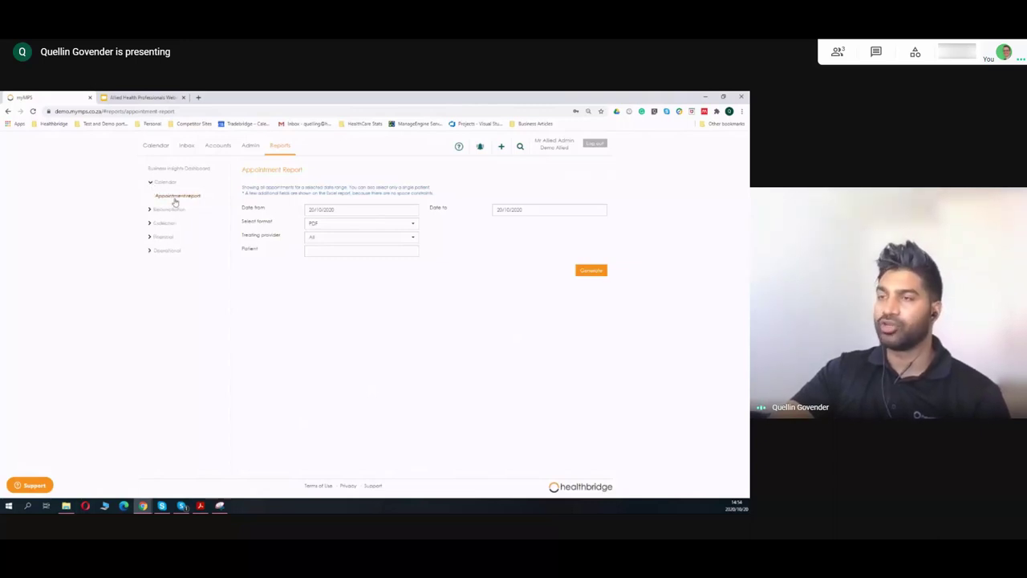
{"action": "left_click", "coordinate": [151, 235]}
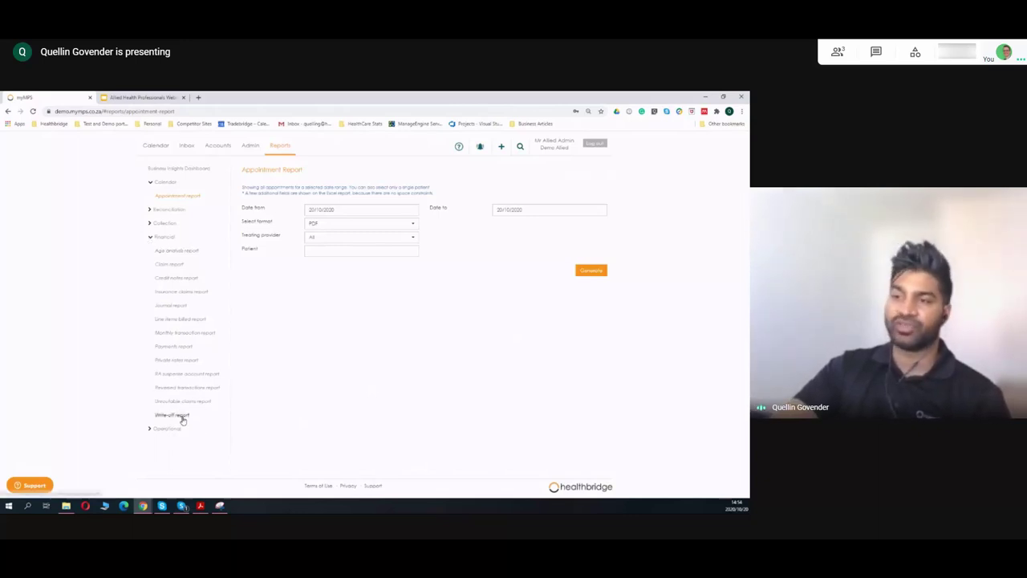
{"action": "left_click", "coordinate": [149, 239]}
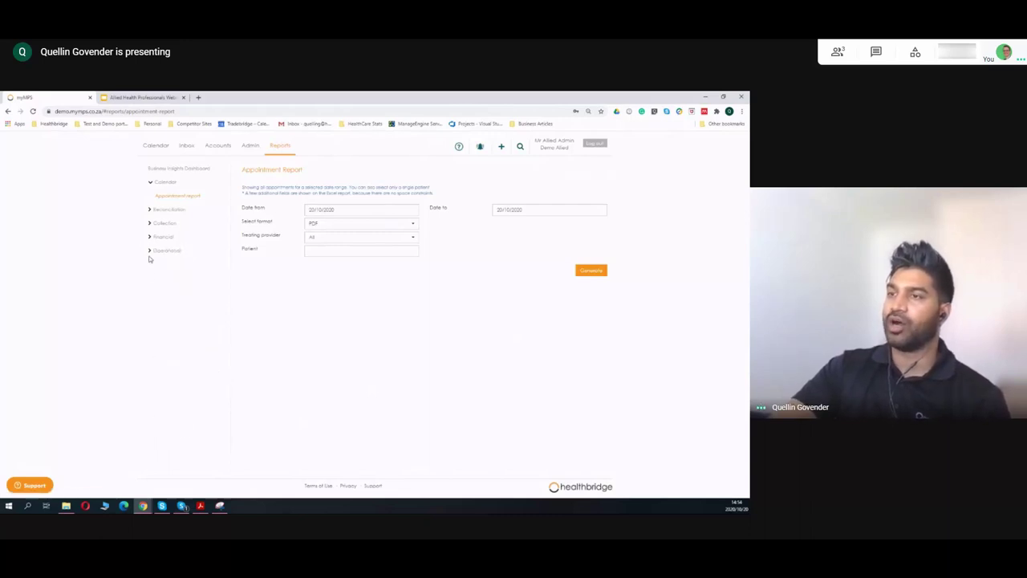
{"action": "left_click", "coordinate": [150, 250]}
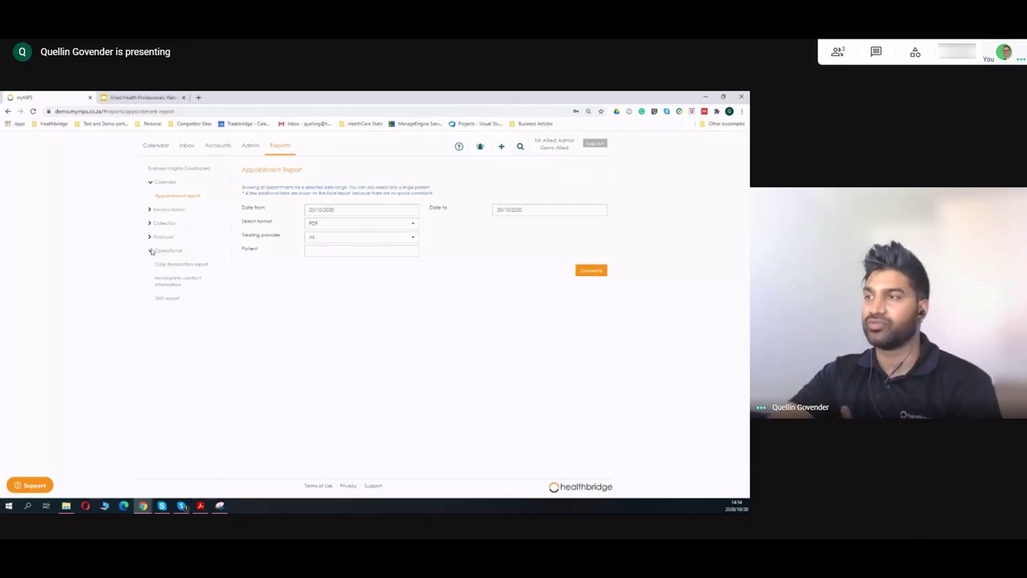
{"action": "left_click", "coordinate": [151, 252]}
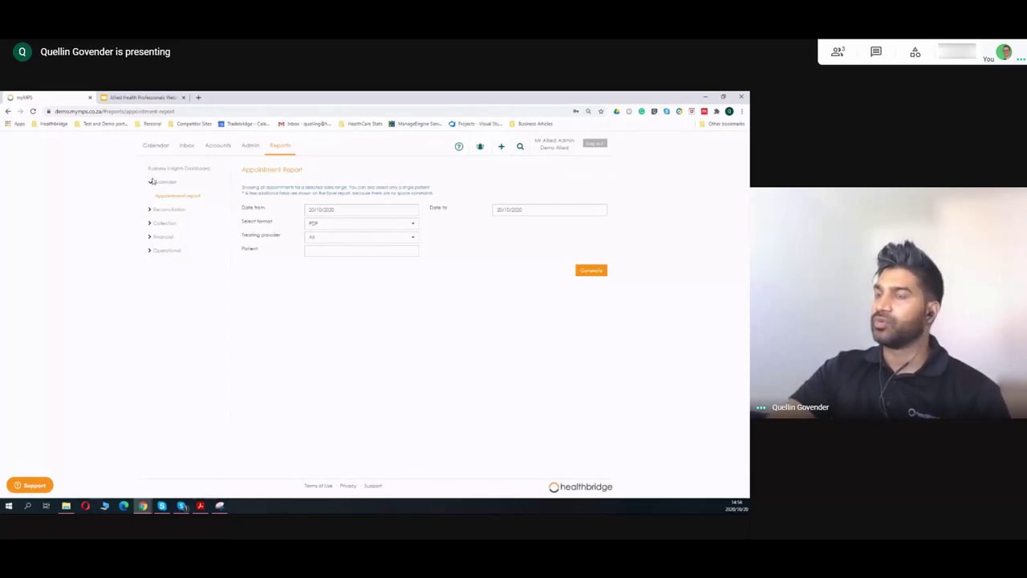
{"action": "left_click", "coordinate": [152, 182]}
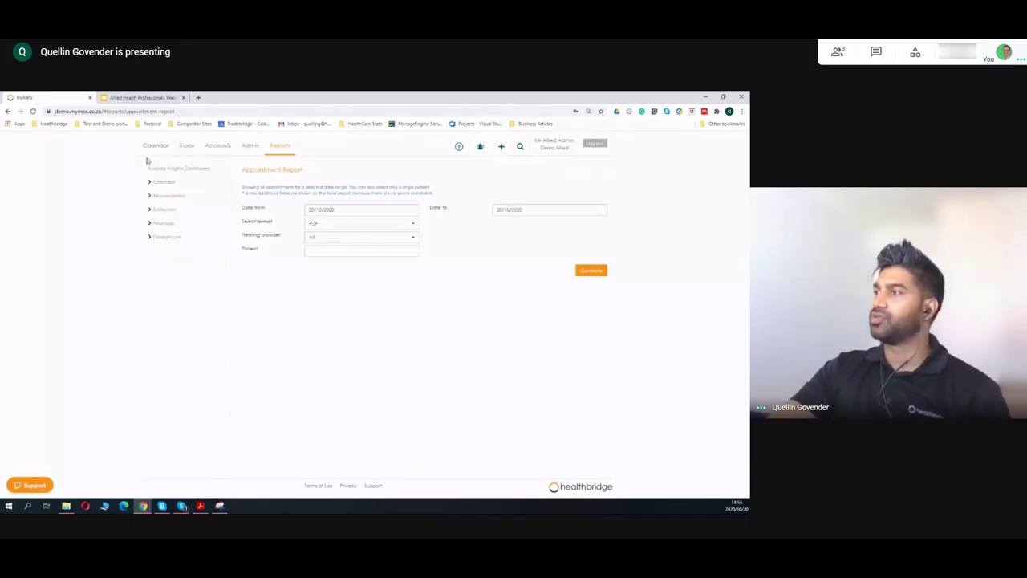
Step: Start a 10:00 AM calendar appointment on 20 October 2020 and fill in the demo patient found by searching for "health"
{"action": "left_click", "coordinate": [157, 151]}
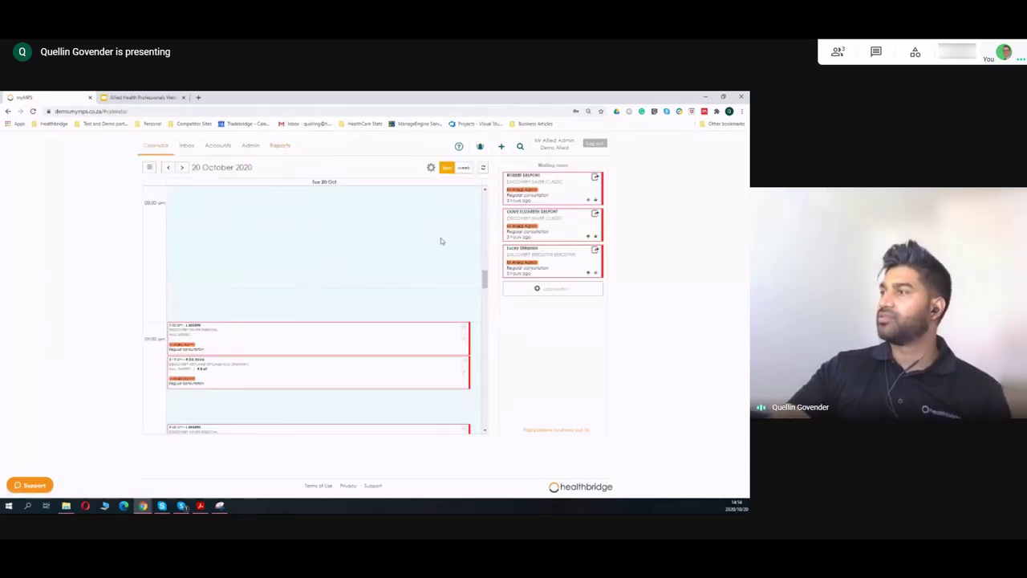
{"action": "scroll", "coordinate": [403, 239], "scroll_direction": "down", "scroll_amount": 2}
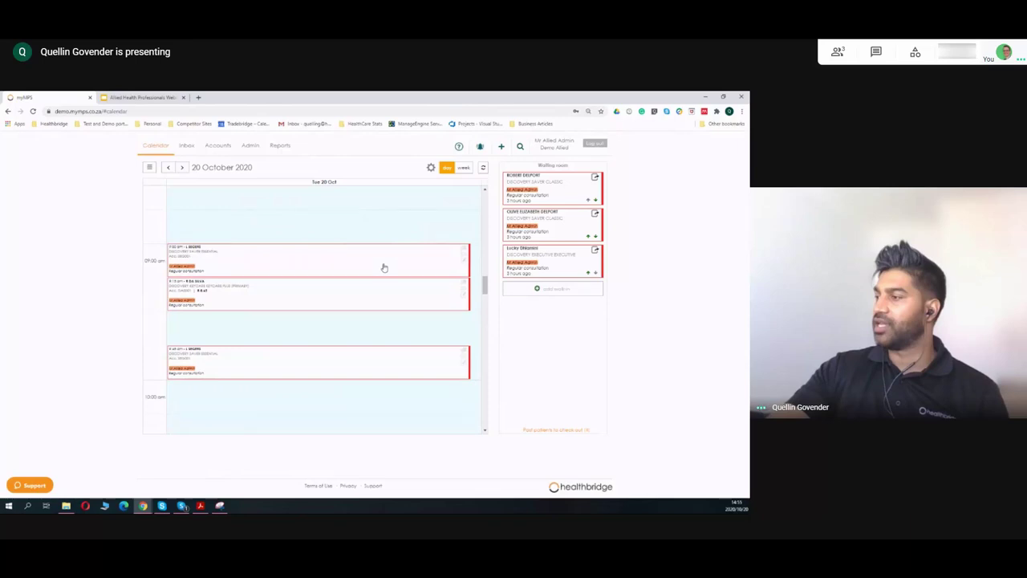
{"action": "scroll", "coordinate": [383, 268], "scroll_direction": "up", "scroll_amount": 1}
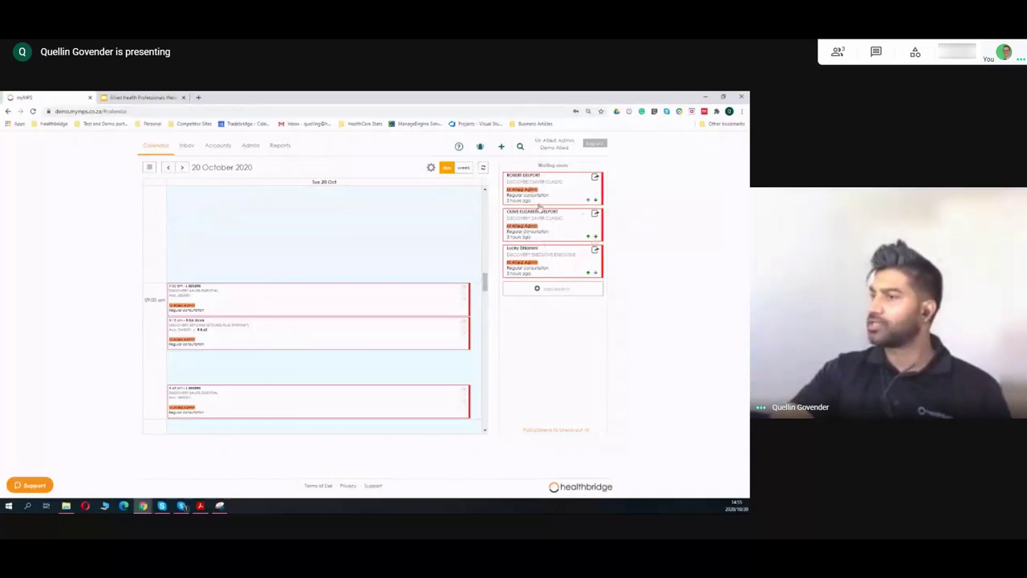
{"action": "scroll", "coordinate": [325, 341], "scroll_direction": "down", "scroll_amount": 2}
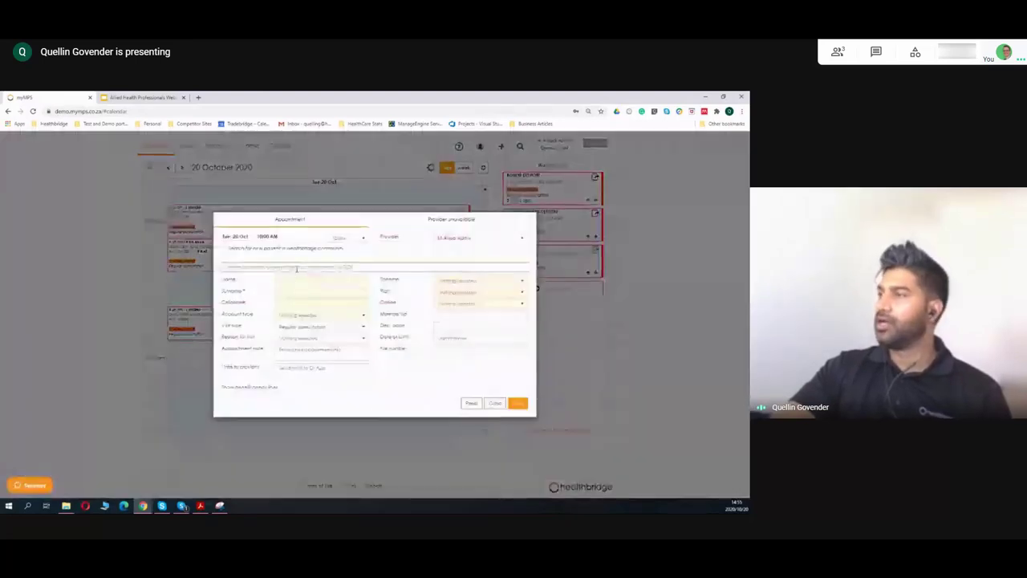
{"action": "left_click", "coordinate": [296, 267]}
{"action": "type", "text": "health"}
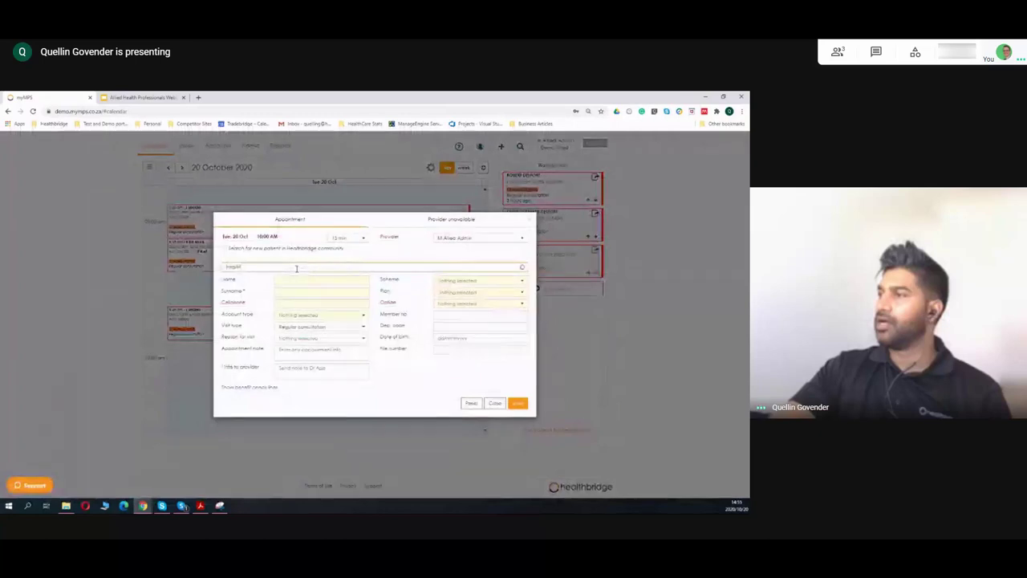
{"action": "left_click", "coordinate": [298, 277]}
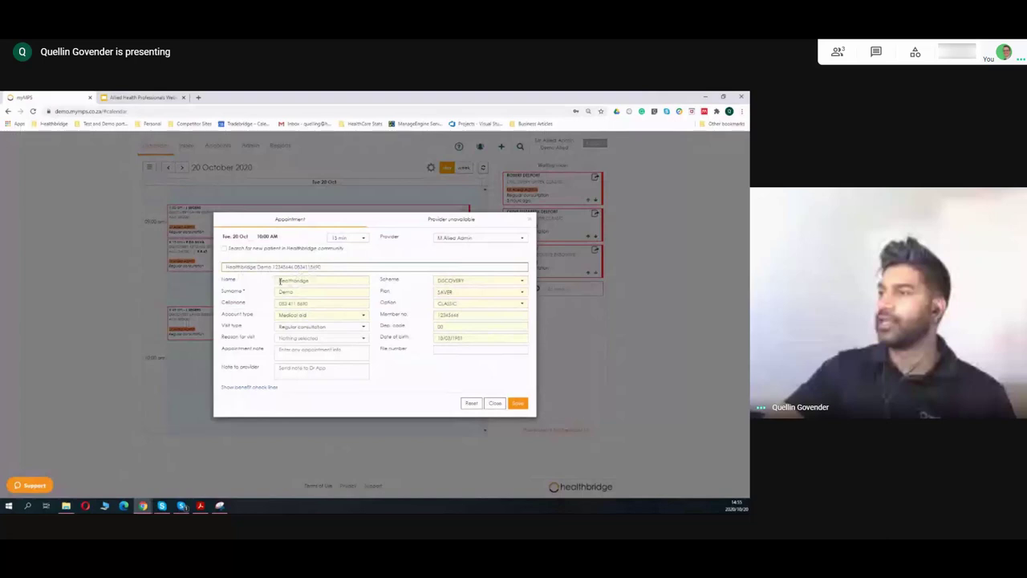
Step: Assign the Physiotherapist as the provider for the 10:00 AM appointment
{"action": "left_click", "coordinate": [281, 280]}
{"action": "key", "text": "Tab"}
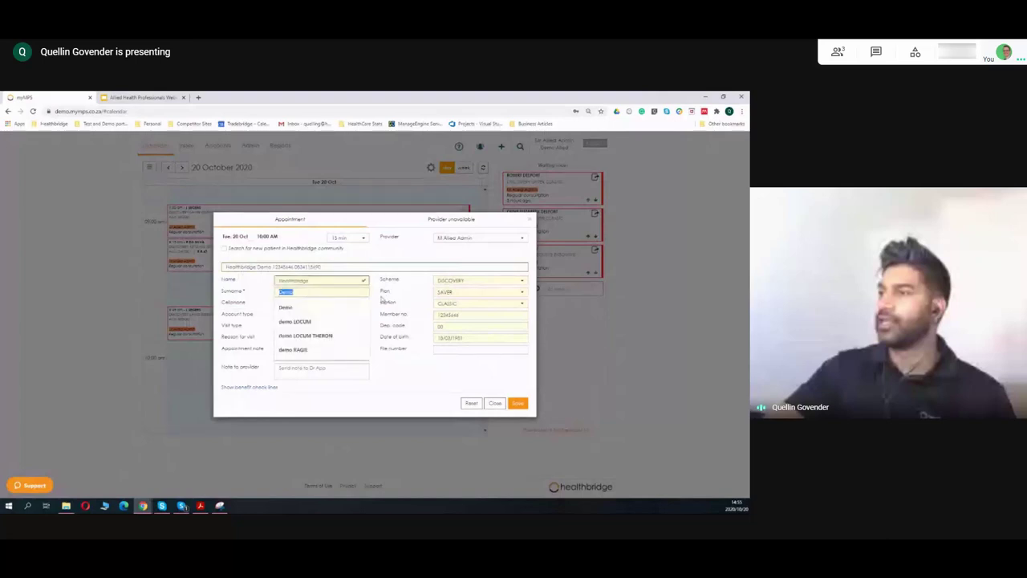
{"action": "left_click", "coordinate": [382, 298]}
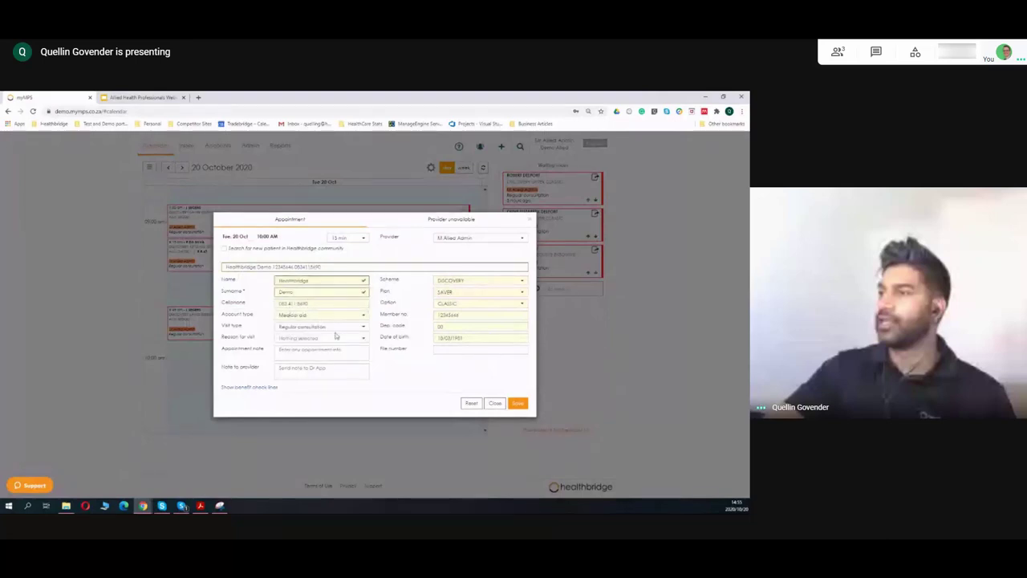
{"action": "left_click", "coordinate": [464, 240]}
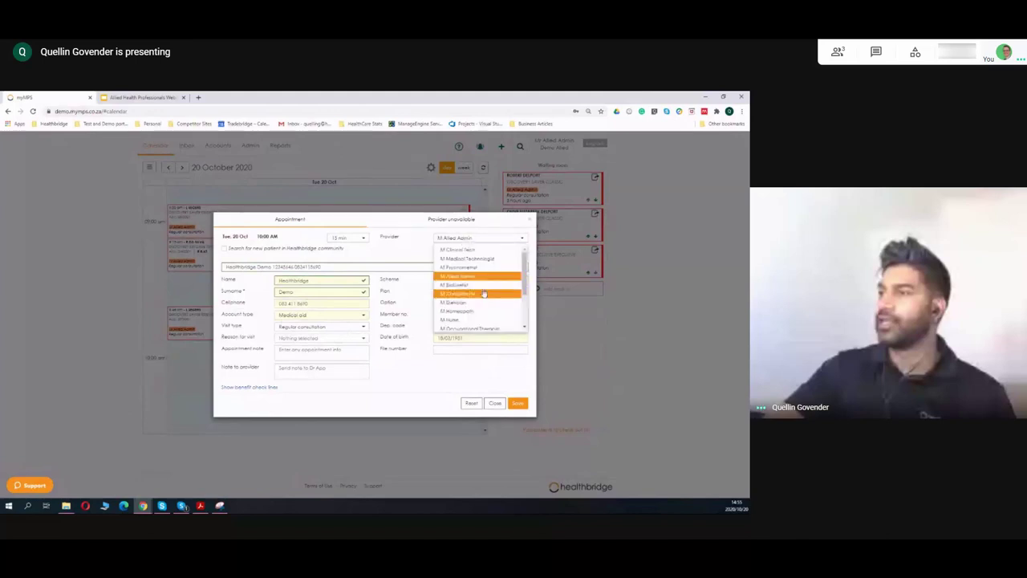
{"action": "scroll", "coordinate": [482, 301], "scroll_direction": "down", "scroll_amount": 2}
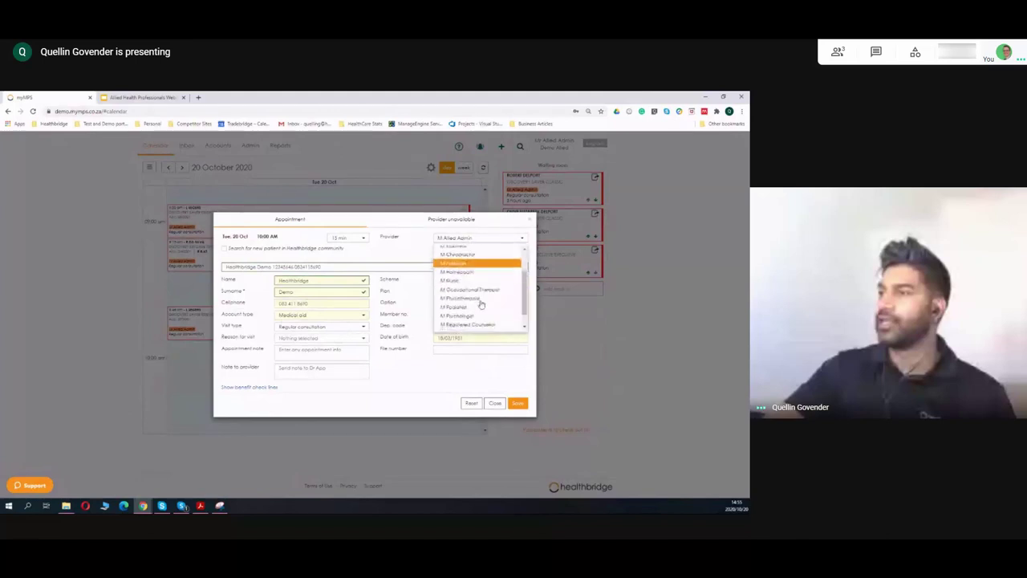
{"action": "left_click", "coordinate": [483, 298]}
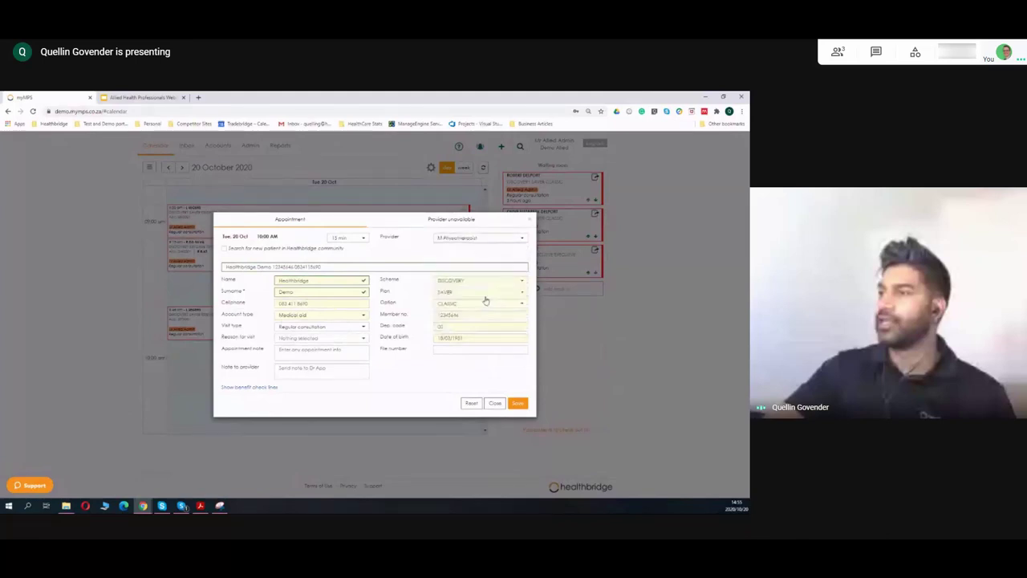
Step: Set the appointment's visit type to Video consult and its reason for visit to Rehabilitation
{"action": "left_click", "coordinate": [323, 329]}
{"action": "left_click", "coordinate": [324, 338]}
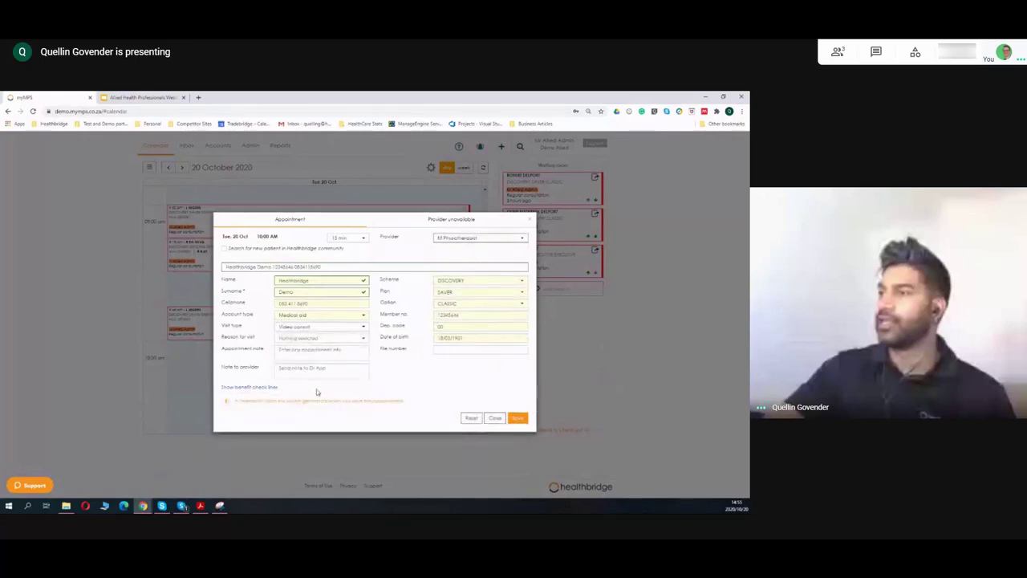
{"action": "left_click", "coordinate": [352, 339]}
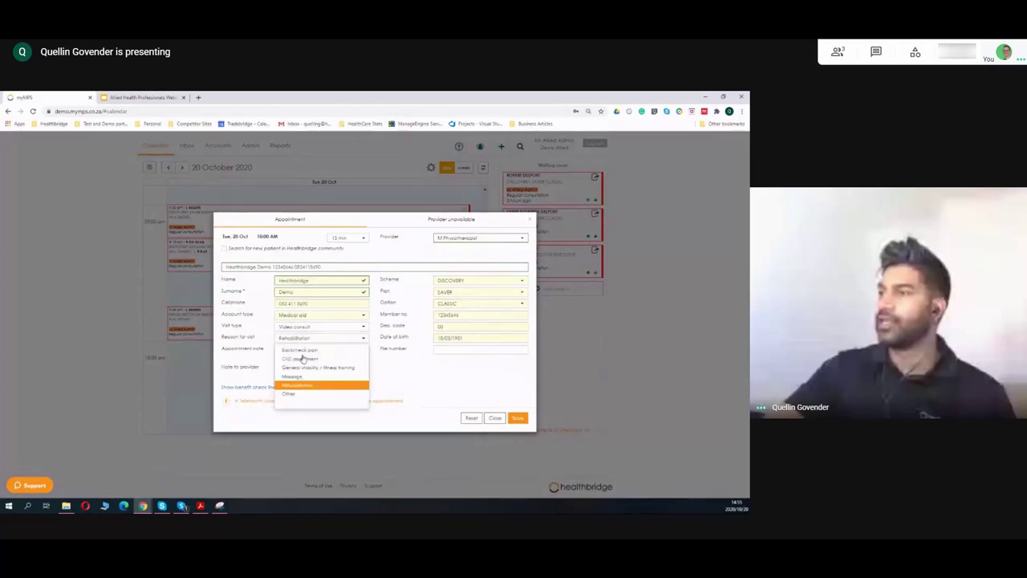
Step: Try Other as the reason for visit with the custom reason "private", and switch the reason back to Rehabilitation
{"action": "left_click", "coordinate": [322, 343]}
{"action": "left_click", "coordinate": [304, 350]}
{"action": "left_click", "coordinate": [306, 342]}
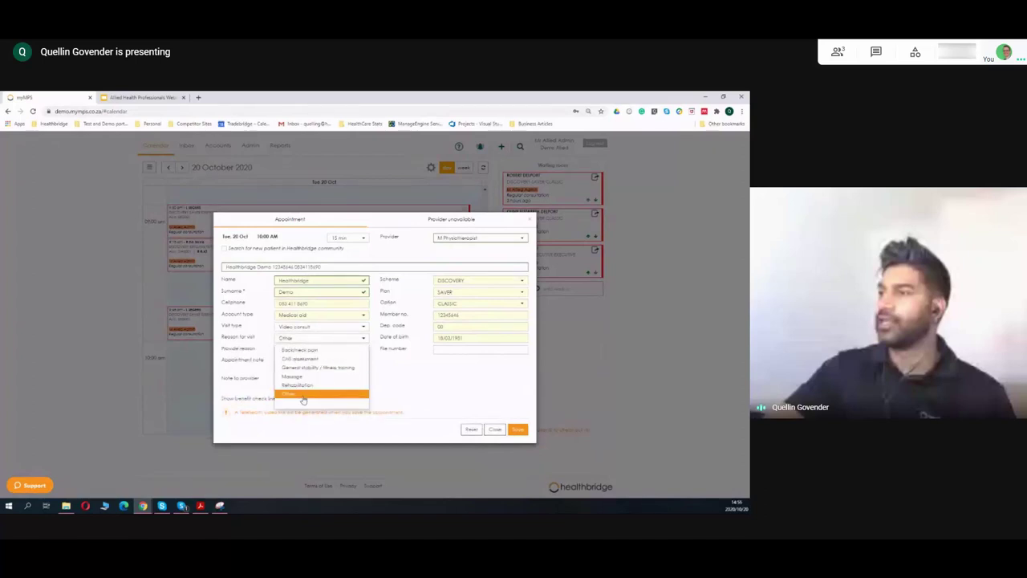
{"action": "key", "text": "Escape"}
{"action": "left_click", "coordinate": [293, 351]}
{"action": "type", "text": "pro"}
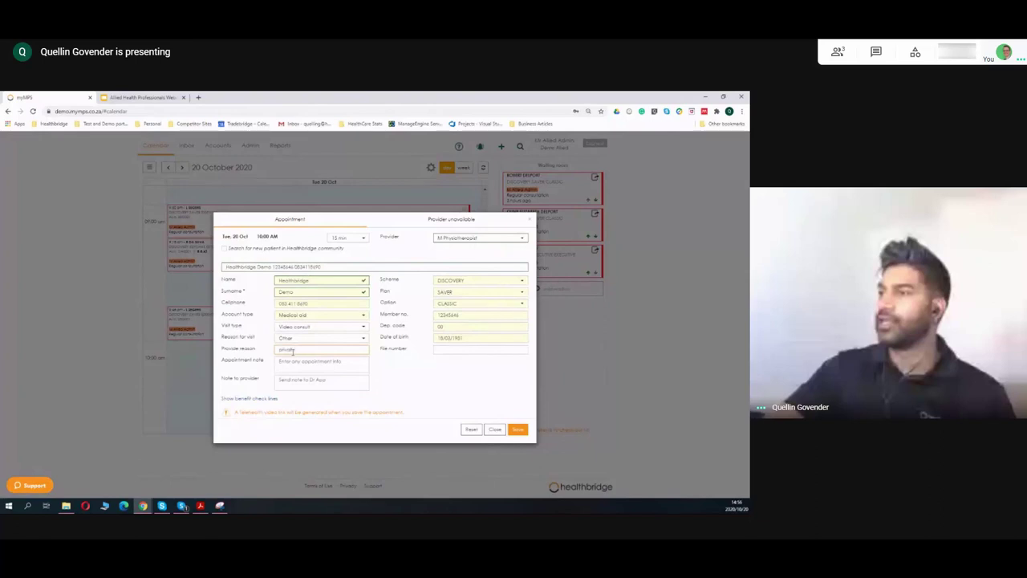
{"action": "left_click", "coordinate": [341, 341]}
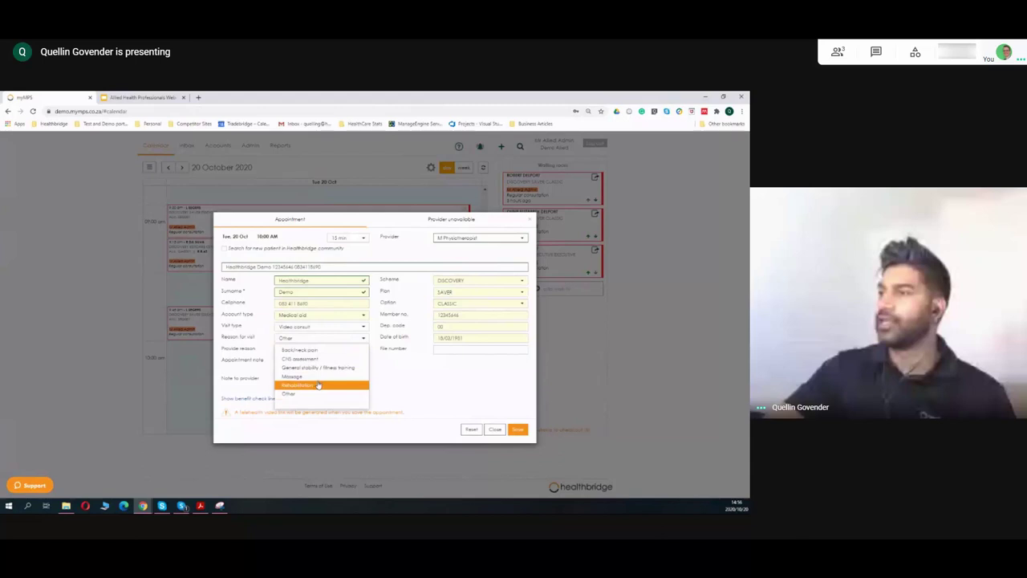
{"action": "left_click", "coordinate": [318, 386]}
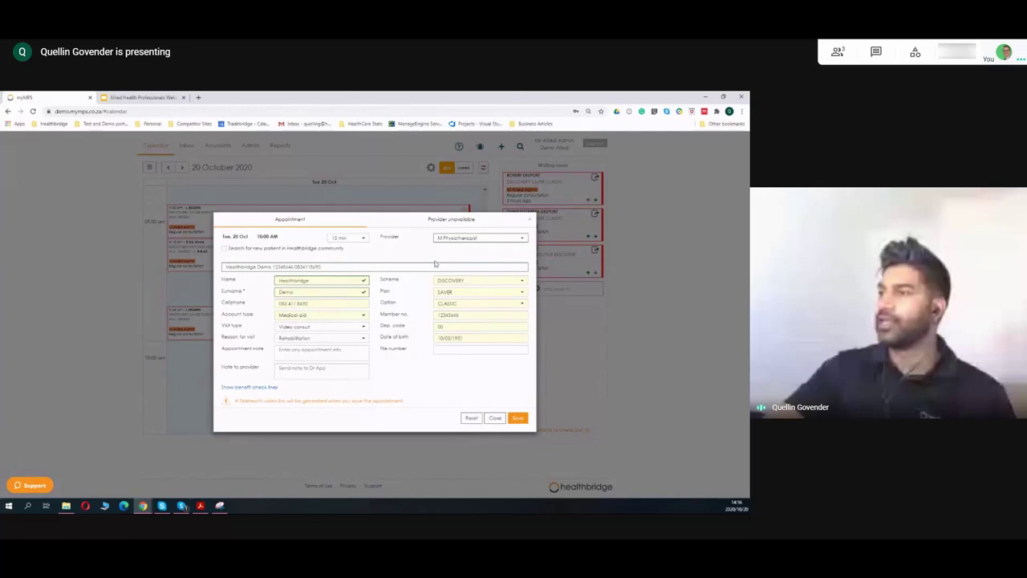
Step: Show the appointment's benefit check lines and save the appointment
{"action": "left_click", "coordinate": [249, 387]}
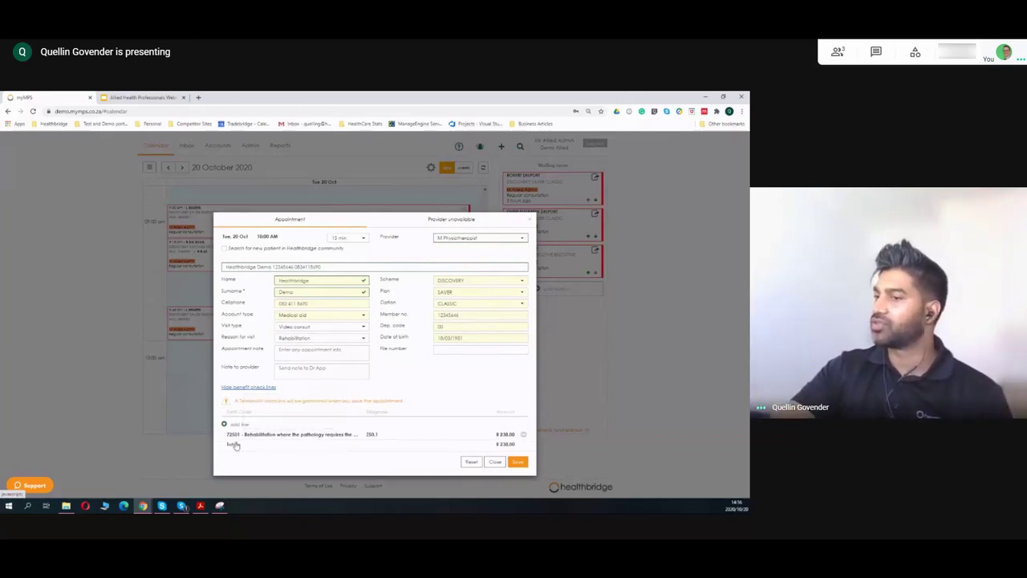
{"action": "mouse_move", "coordinate": [234, 438]}
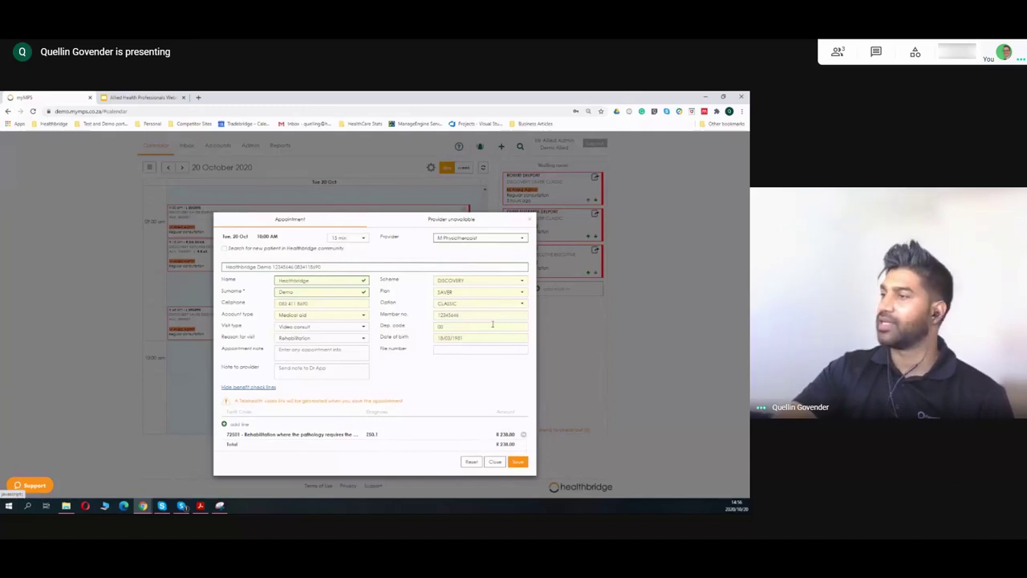
{"action": "left_click", "coordinate": [518, 462]}
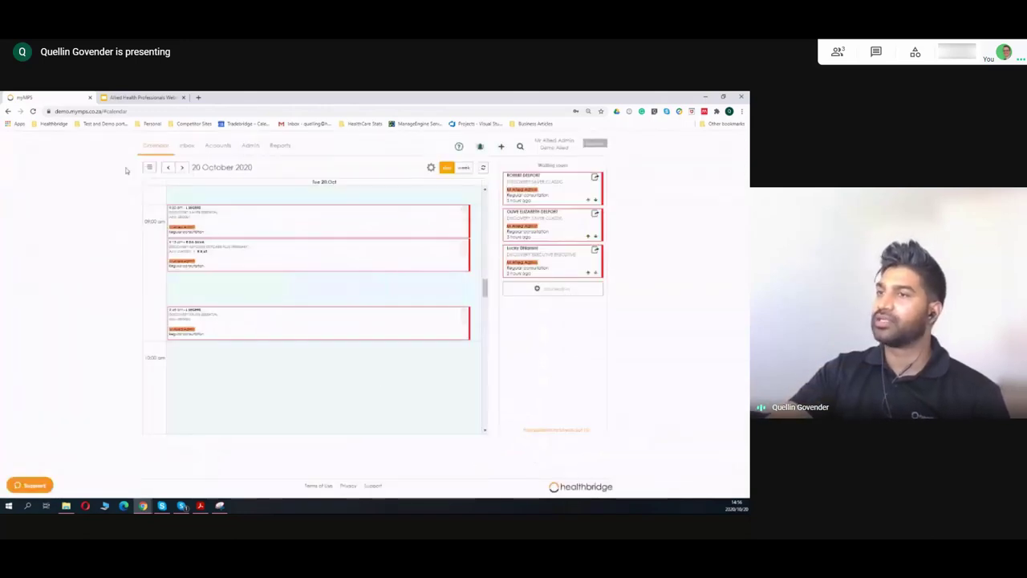
Step: Include the Physiotherapist's appointments in the day calendar and check the 10:00 AM booking
{"action": "left_click", "coordinate": [148, 168]}
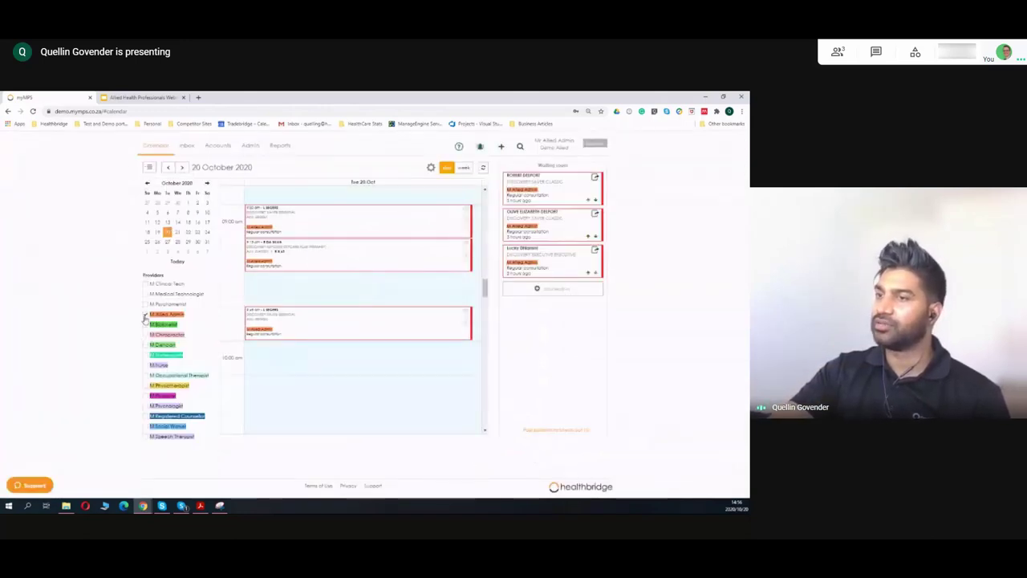
{"action": "left_click", "coordinate": [146, 385]}
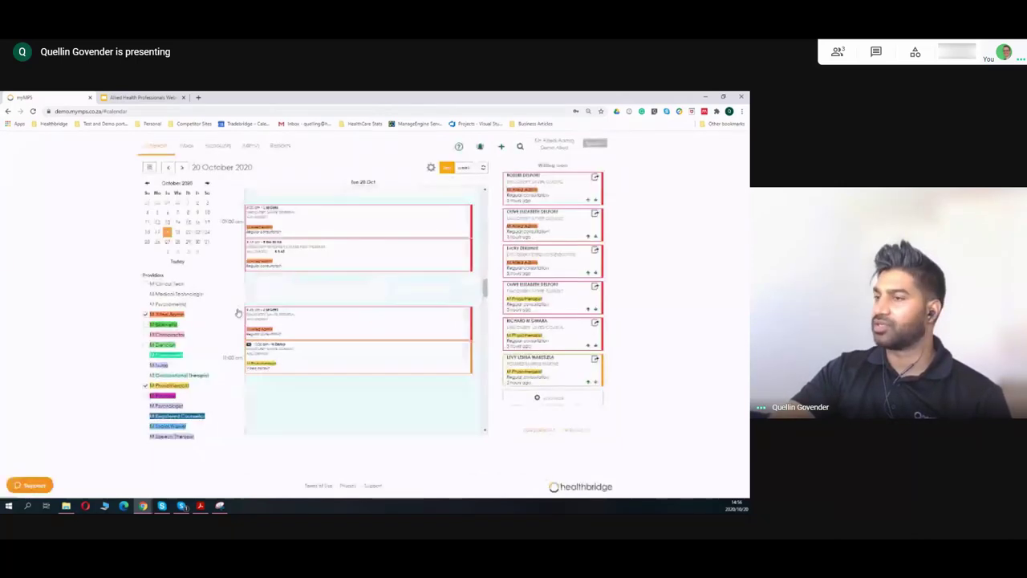
{"action": "scroll", "coordinate": [287, 325], "scroll_direction": "down", "scroll_amount": 3}
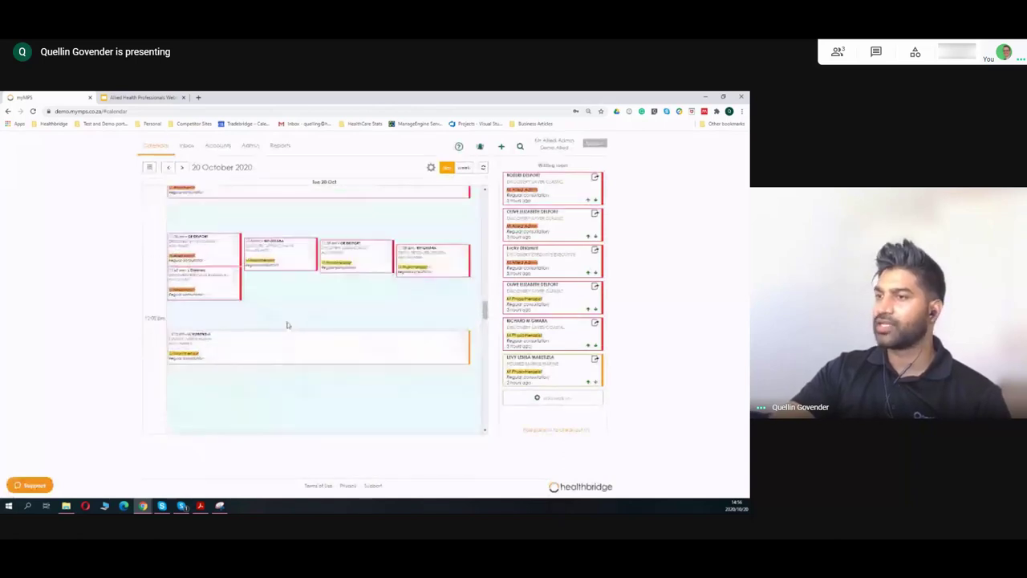
{"action": "scroll", "coordinate": [277, 337], "scroll_direction": "up", "scroll_amount": 5}
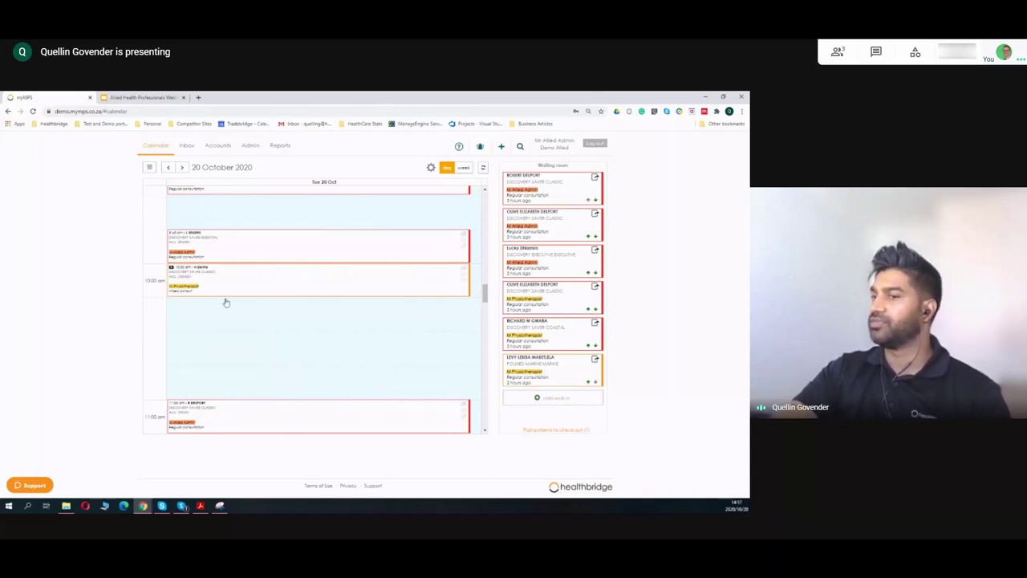
Step: Ask the support chatbot about "benefit check" and open the article Benefit Check in myMPS
{"action": "left_click", "coordinate": [24, 486]}
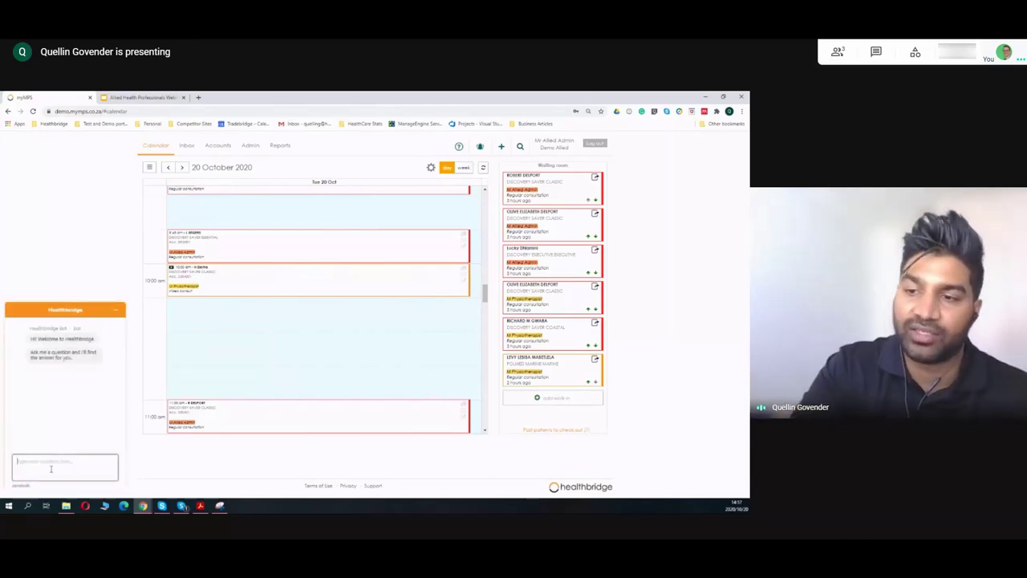
{"action": "left_click", "coordinate": [50, 469]}
{"action": "type", "text": "benefit check"}
{"action": "key", "text": "Return"}
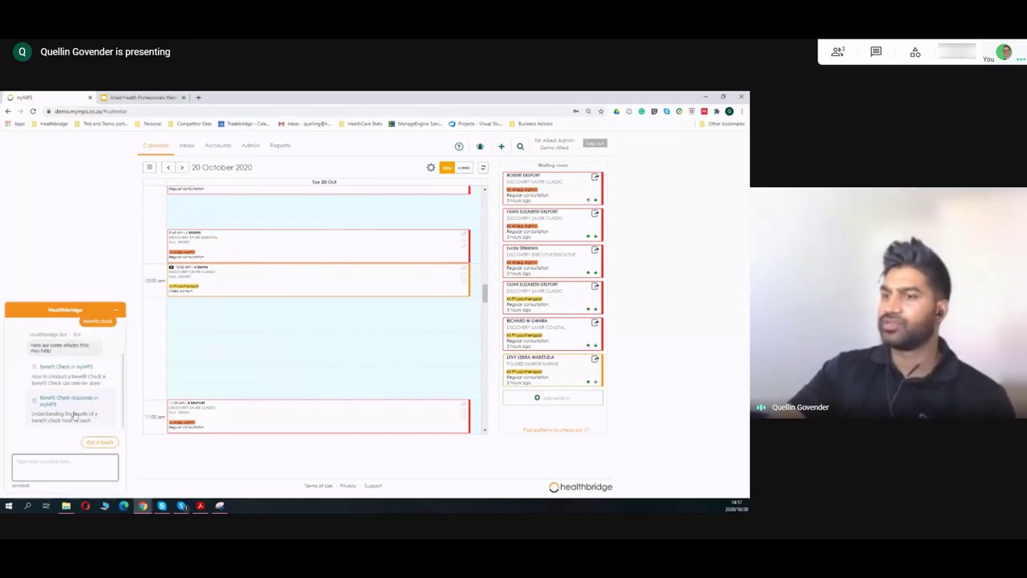
{"action": "left_click", "coordinate": [71, 367]}
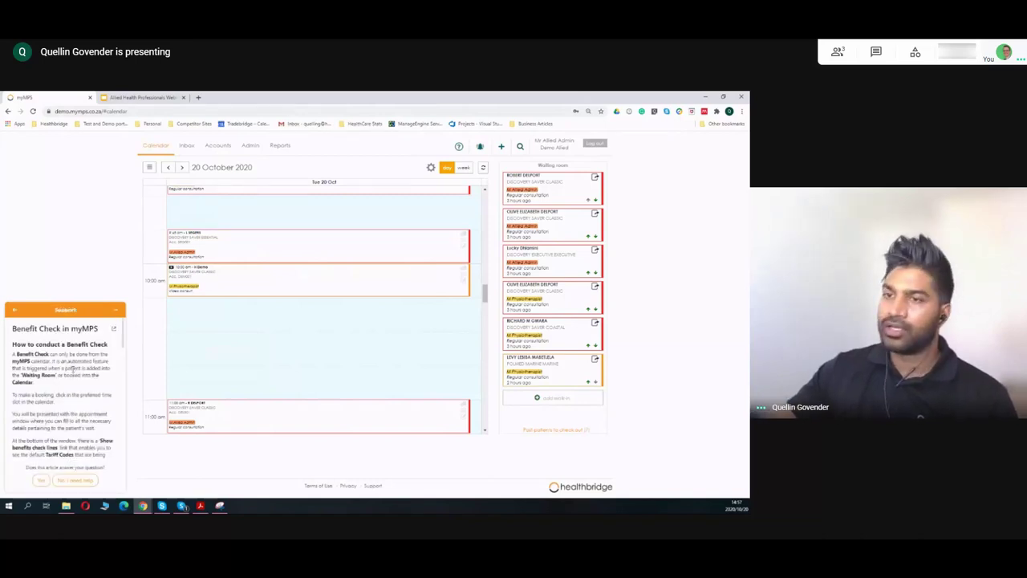
Step: Read the meanings of the benefit check colours in the support article, including grey and blue
{"action": "scroll", "coordinate": [72, 368], "scroll_direction": "down", "scroll_amount": 10}
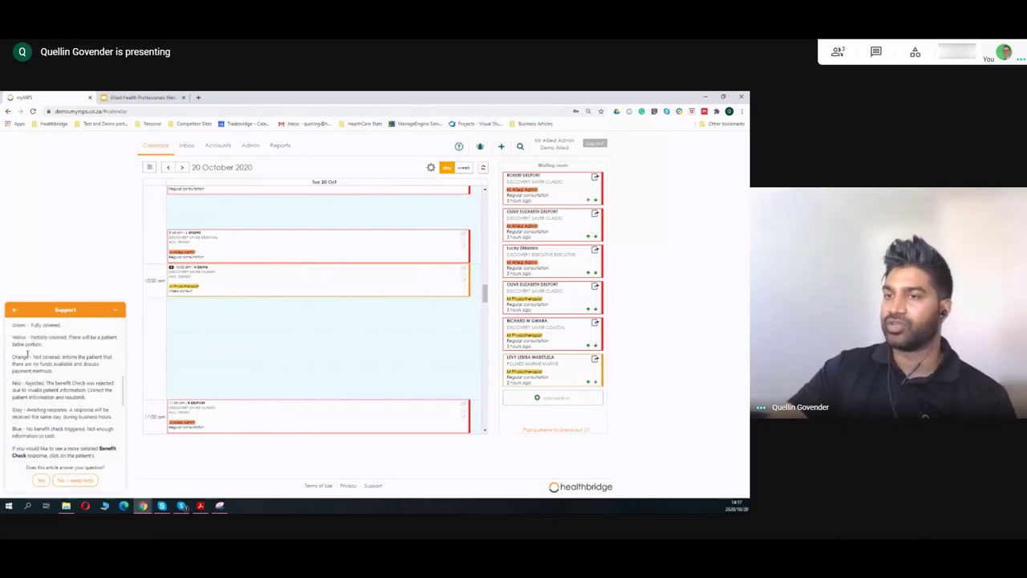
{"action": "scroll", "coordinate": [28, 354], "scroll_direction": "up", "scroll_amount": 2}
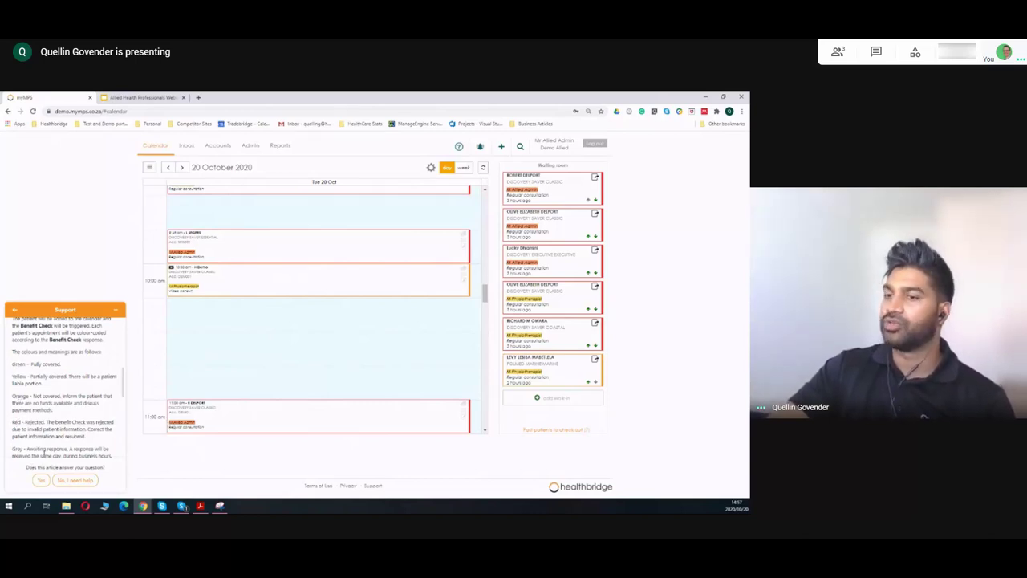
{"action": "scroll", "coordinate": [44, 454], "scroll_direction": "down", "scroll_amount": 2}
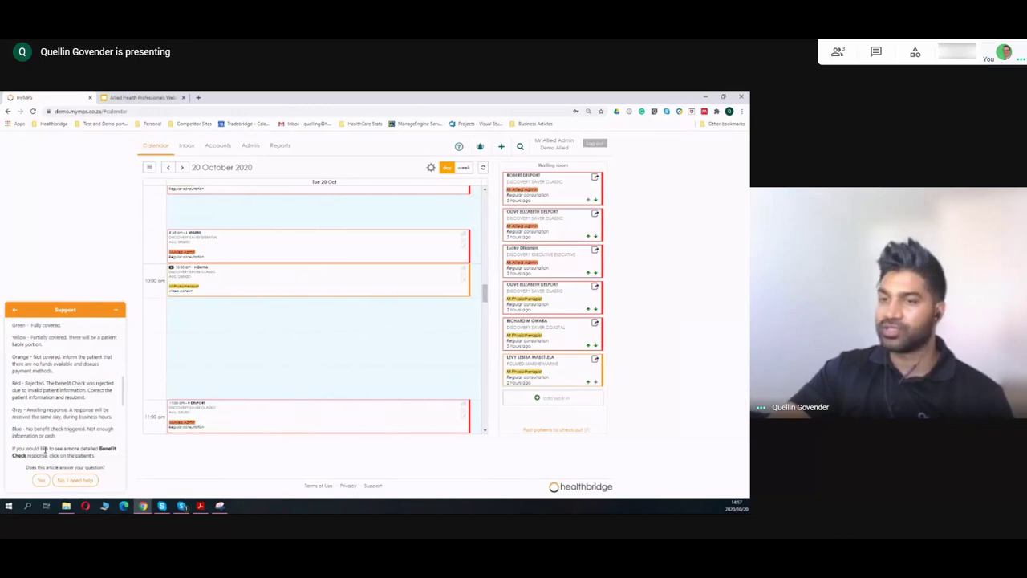
{"action": "double_click", "coordinate": [16, 409]}
{"action": "left_click_drag", "start_coordinate": [12, 429], "coordinate": [33, 430]}
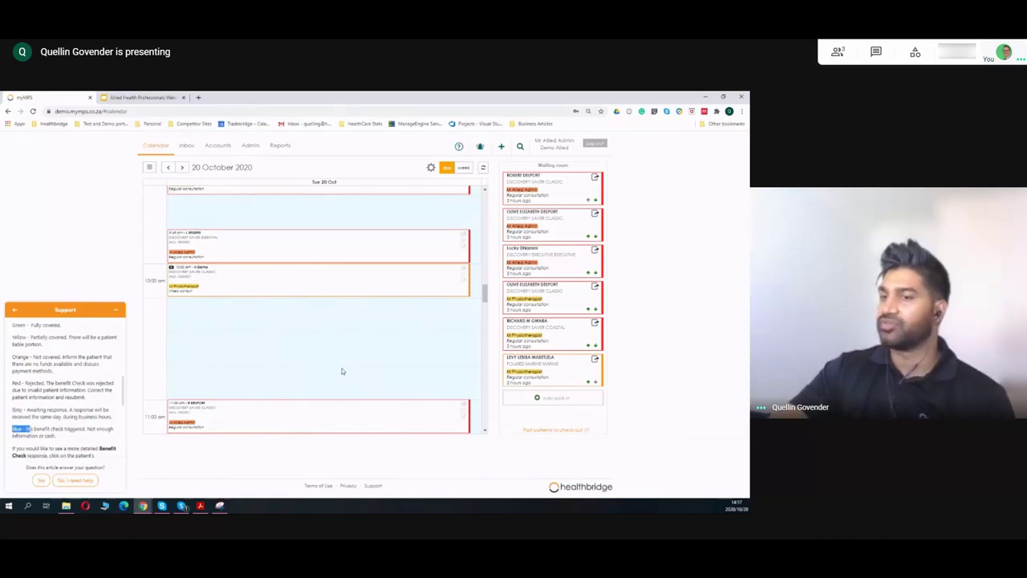
Step: Close the support article and add the demo patient's 10:00 AM appointment to the waiting room
{"action": "scroll", "coordinate": [345, 360], "scroll_direction": "down", "scroll_amount": 1}
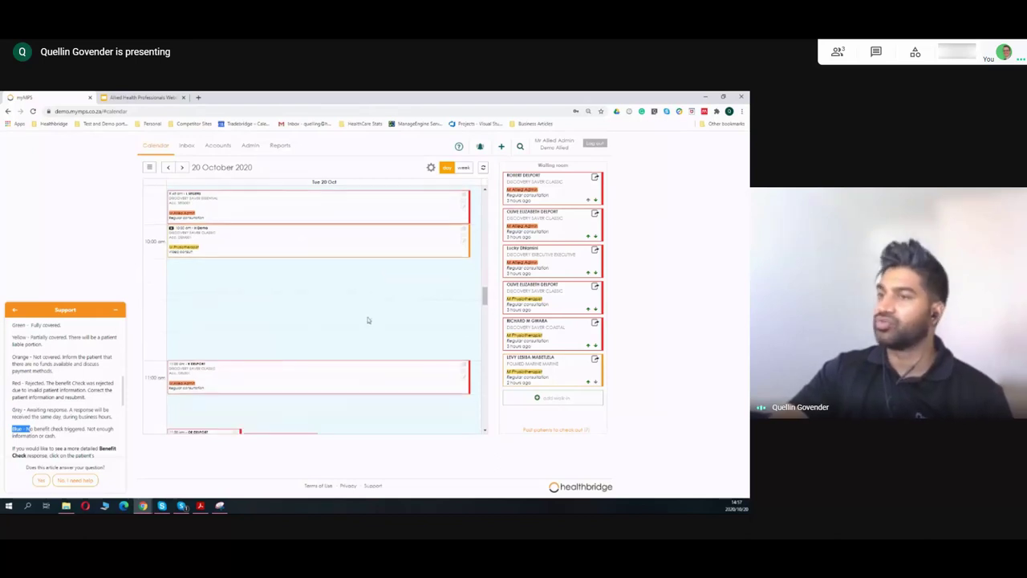
{"action": "scroll", "coordinate": [384, 323], "scroll_direction": "up", "scroll_amount": 2}
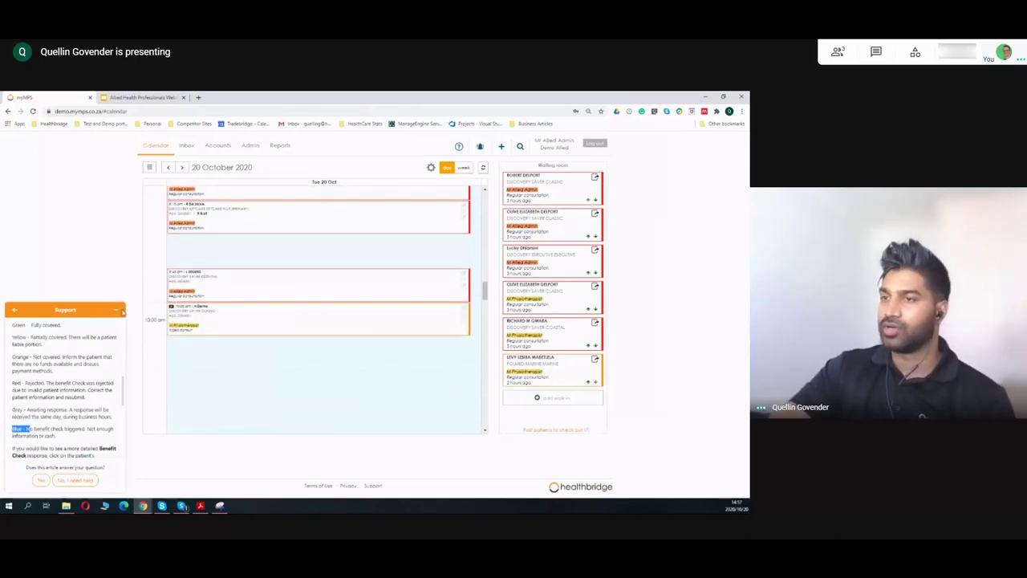
{"action": "left_click", "coordinate": [407, 323]}
{"action": "left_click", "coordinate": [475, 258]}
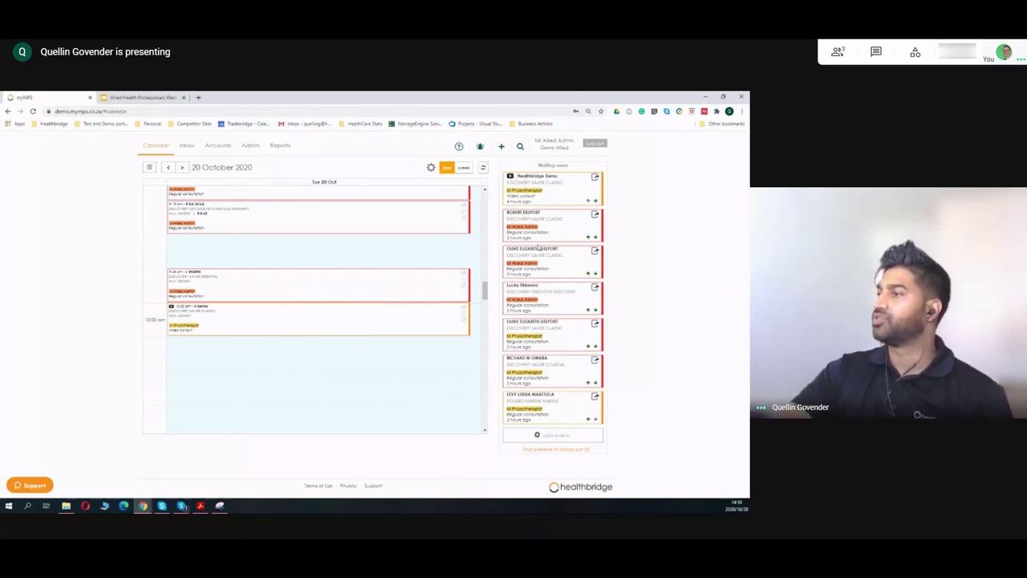
{"action": "scroll", "coordinate": [434, 294], "scroll_direction": "down", "scroll_amount": 1}
{"action": "scroll", "coordinate": [437, 291], "scroll_direction": "up", "scroll_amount": 5}
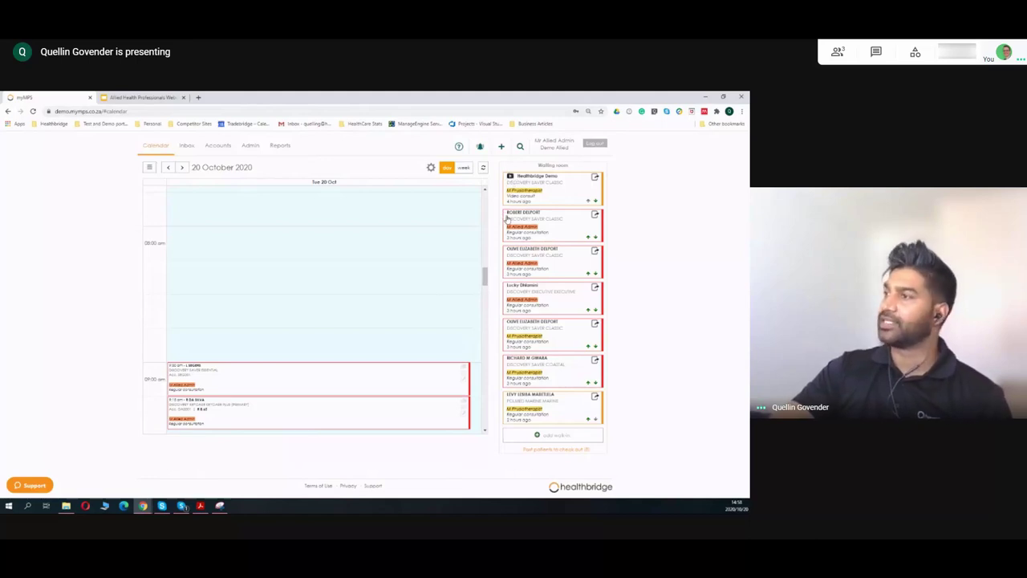
{"action": "scroll", "coordinate": [483, 223], "scroll_direction": "down", "scroll_amount": 3}
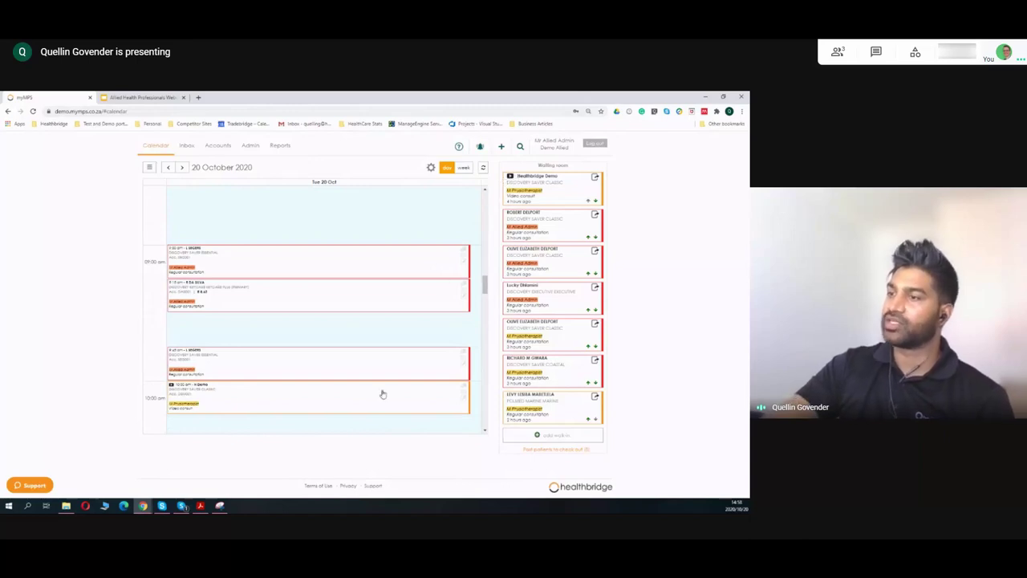
{"action": "scroll", "coordinate": [305, 330], "scroll_direction": "down", "scroll_amount": 2}
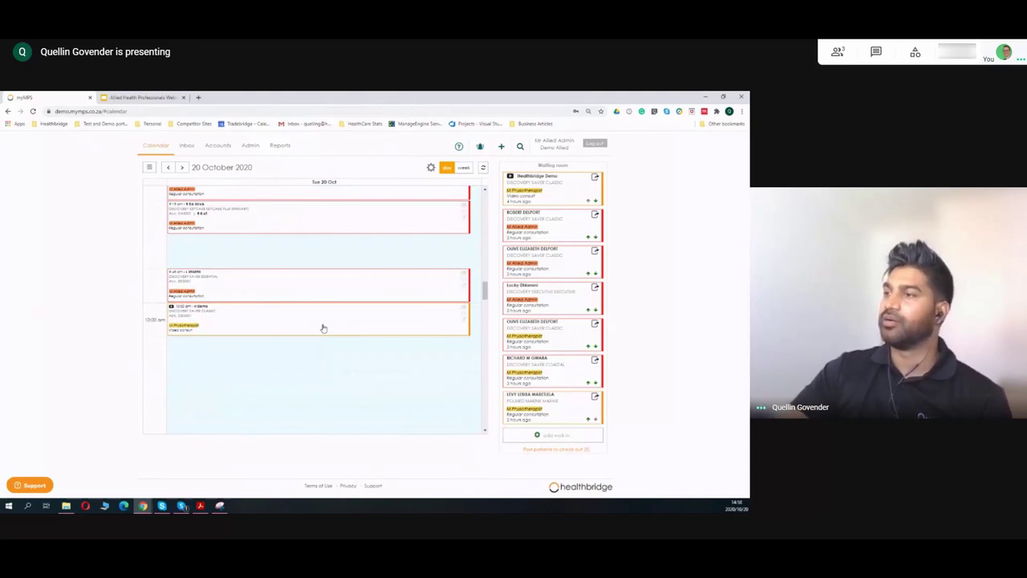
{"action": "scroll", "coordinate": [408, 317], "scroll_direction": "up", "scroll_amount": 1}
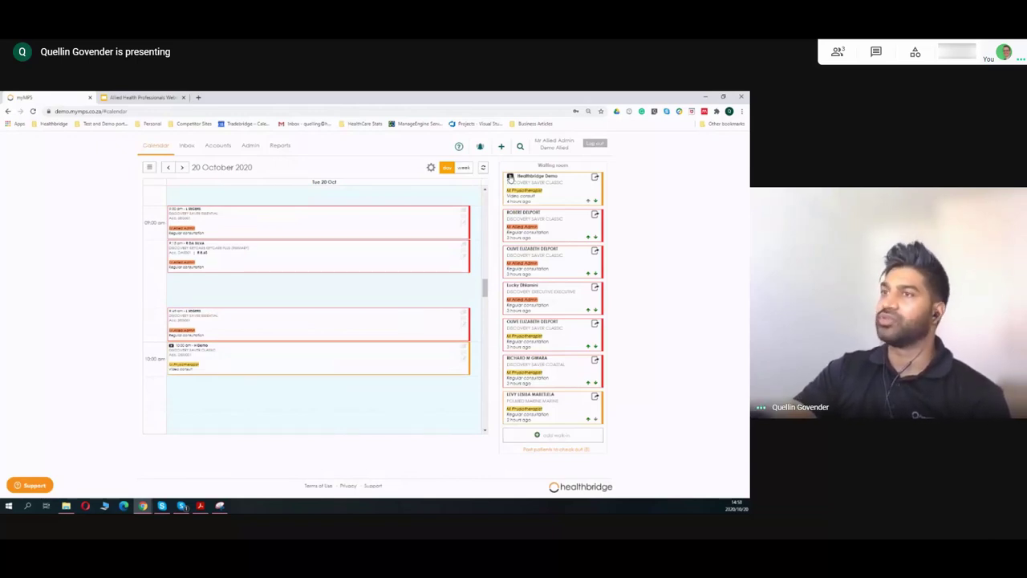
Step: Join the demo patient's video consultation from the waiting room and open its message chat
{"action": "left_click", "coordinate": [511, 177]}
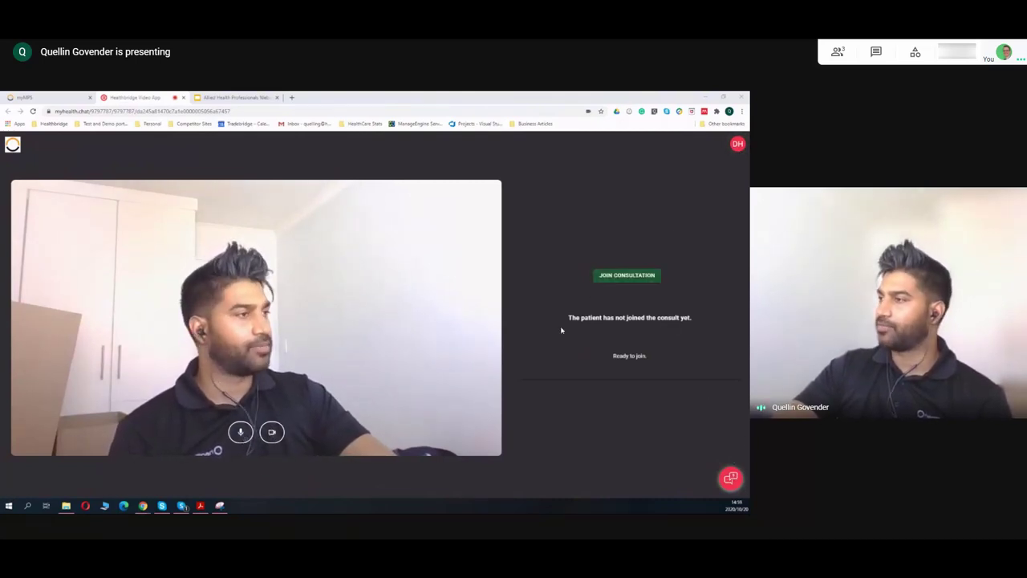
{"action": "left_click", "coordinate": [625, 279]}
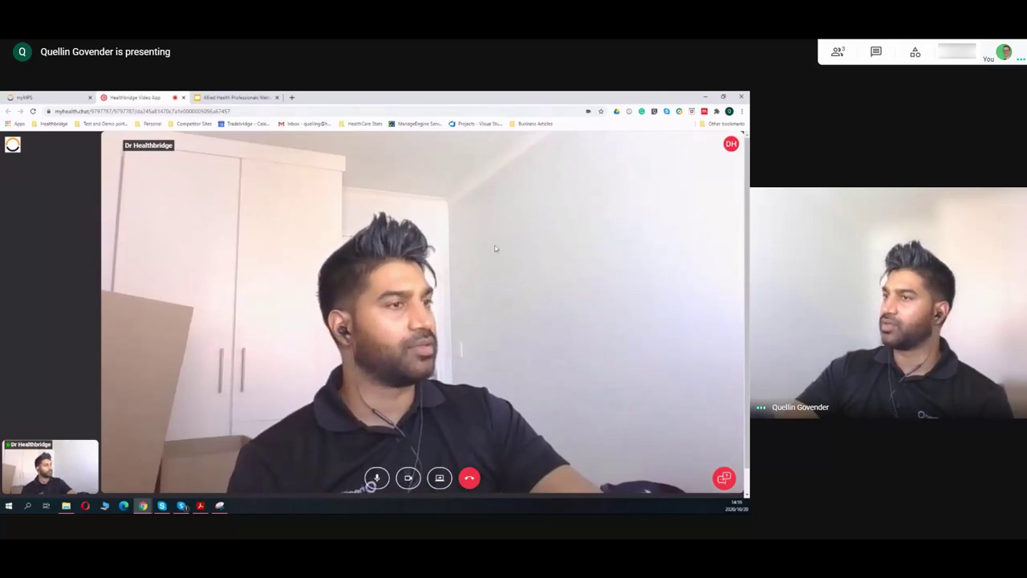
{"action": "left_click", "coordinate": [724, 477]}
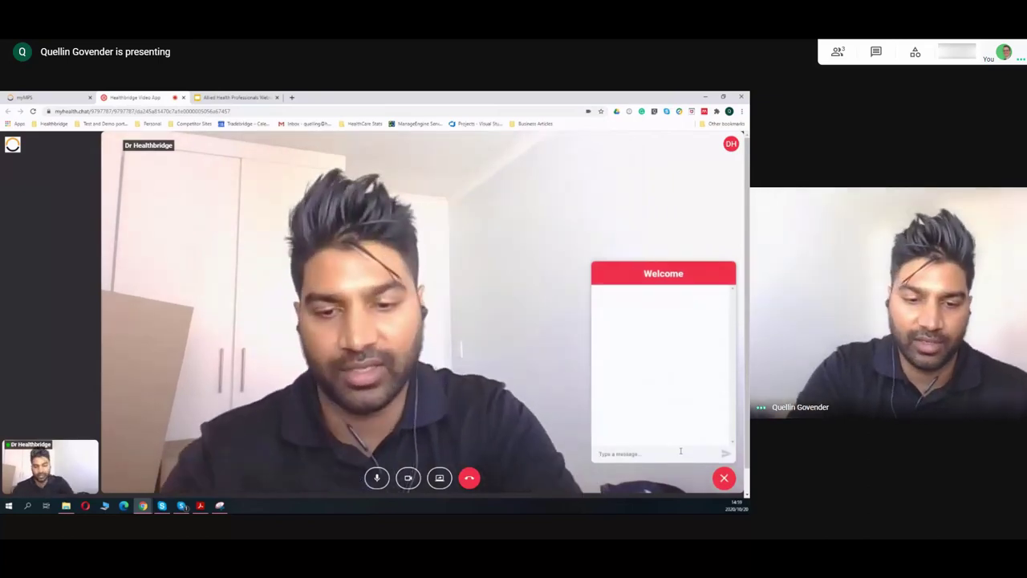
Step: Send the chat message "hi Healthbridge demo, awaiting your appointment" in the video consultation
{"action": "type", "text": "hi Health"}
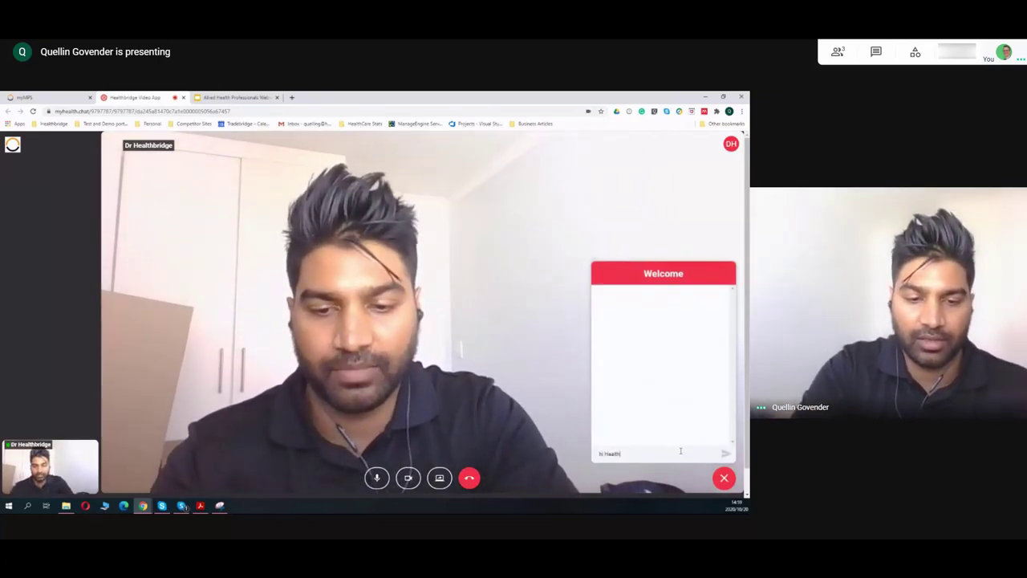
{"action": "type", "text": "br"}
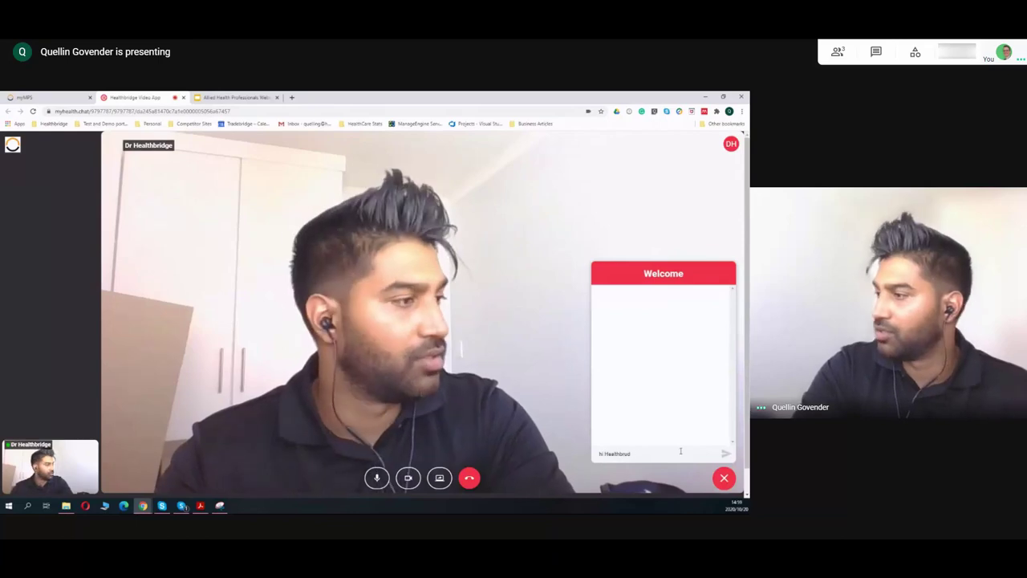
{"action": "type", "text": "idge d"}
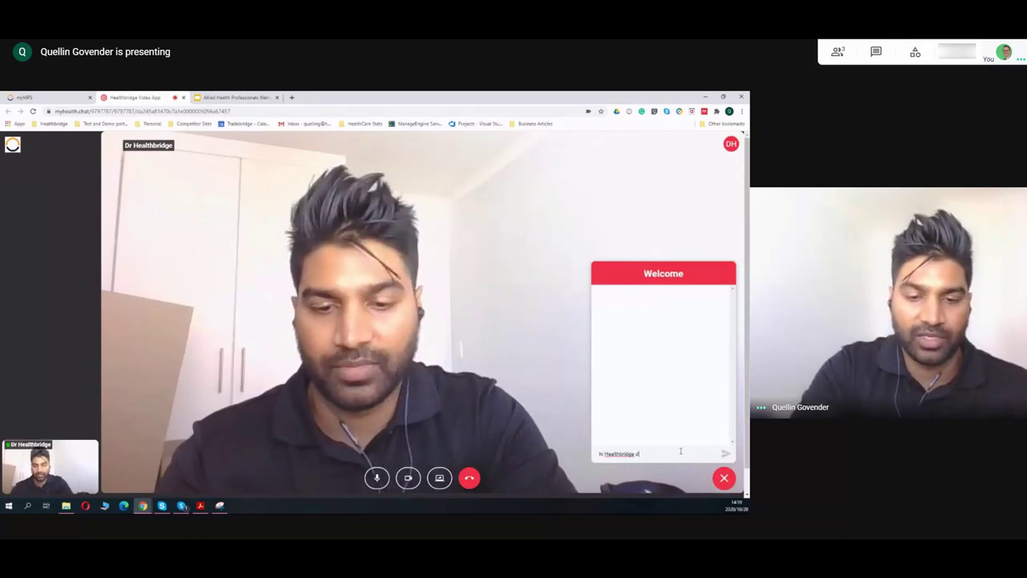
{"action": "type", "text": "emo, awaiting"}
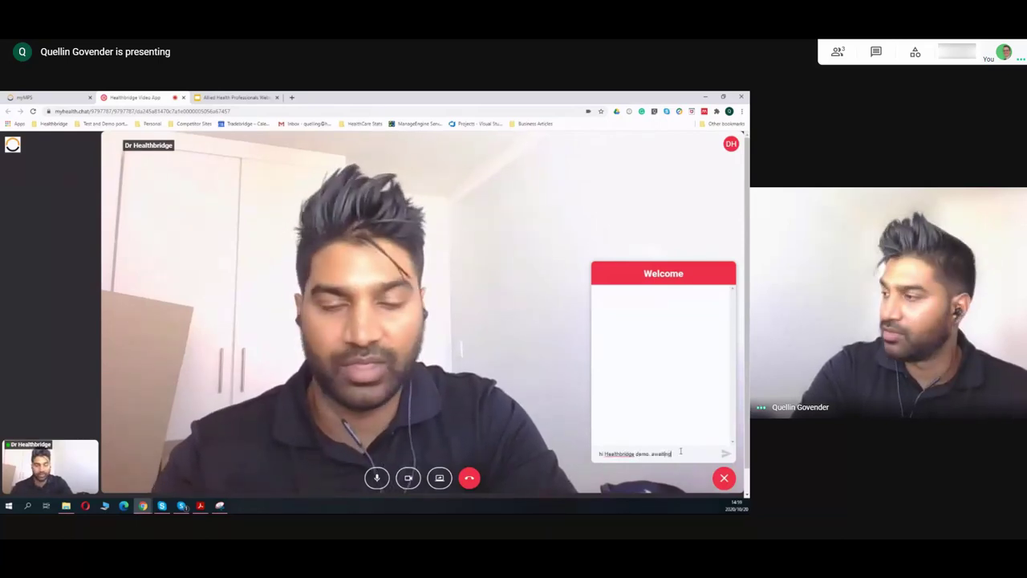
{"action": "type", "text": " your appo"}
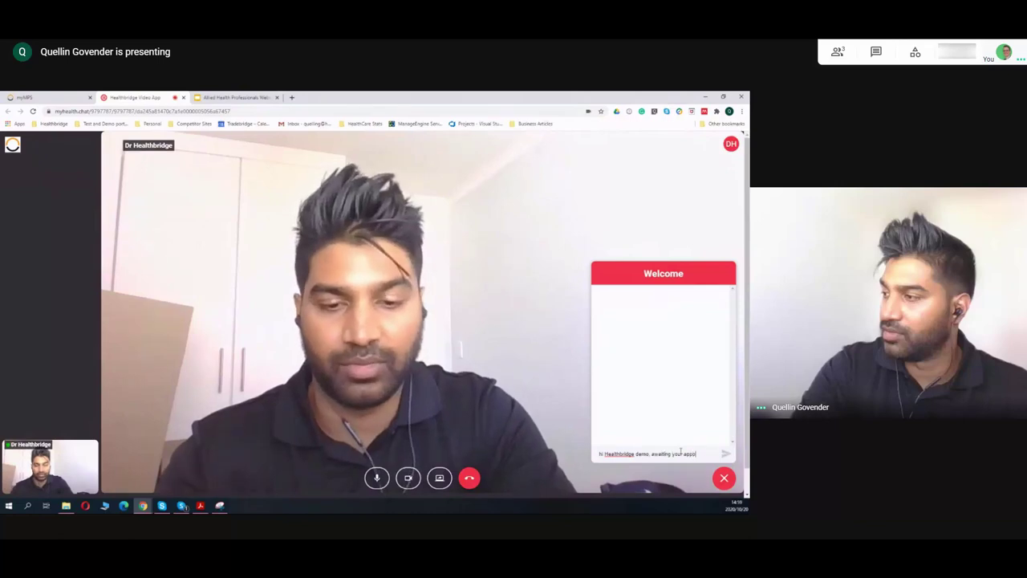
{"action": "type", "text": "intment"}
{"action": "key", "text": "Return"}
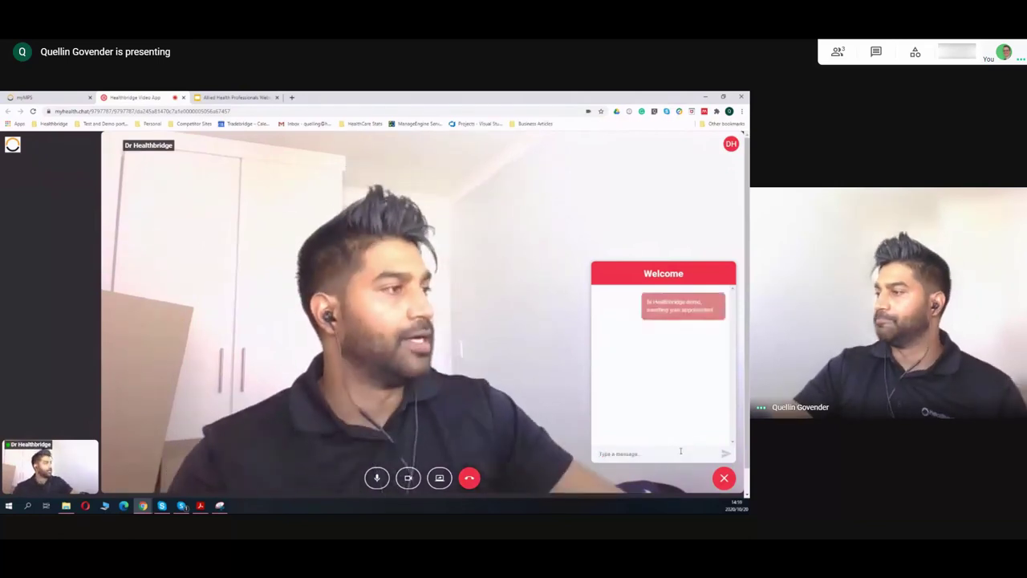
Step: Check the screen-sharing options without sharing anything, and end the video consultation after closing its message chat
{"action": "left_click", "coordinate": [438, 478]}
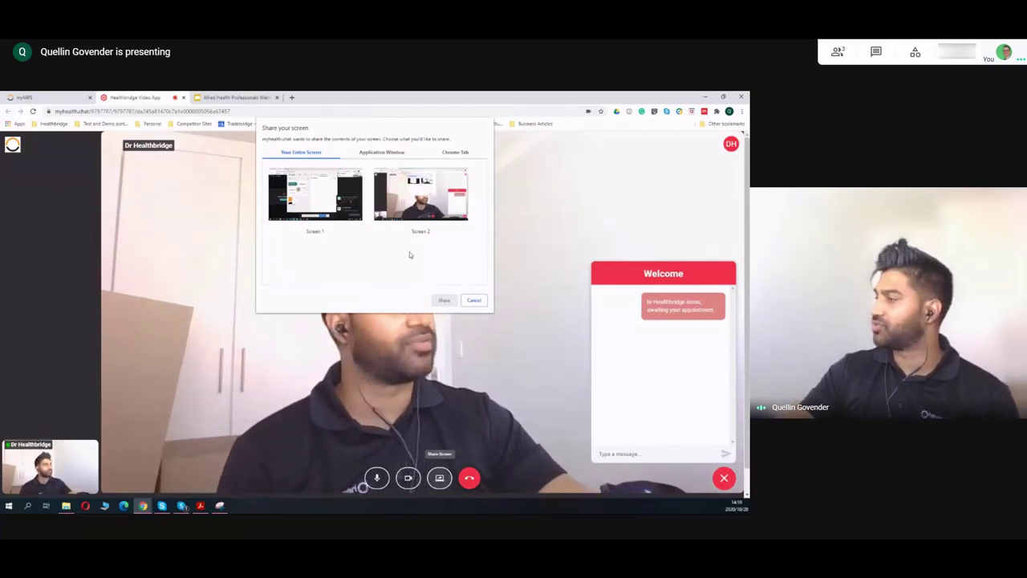
{"action": "left_click", "coordinate": [474, 301]}
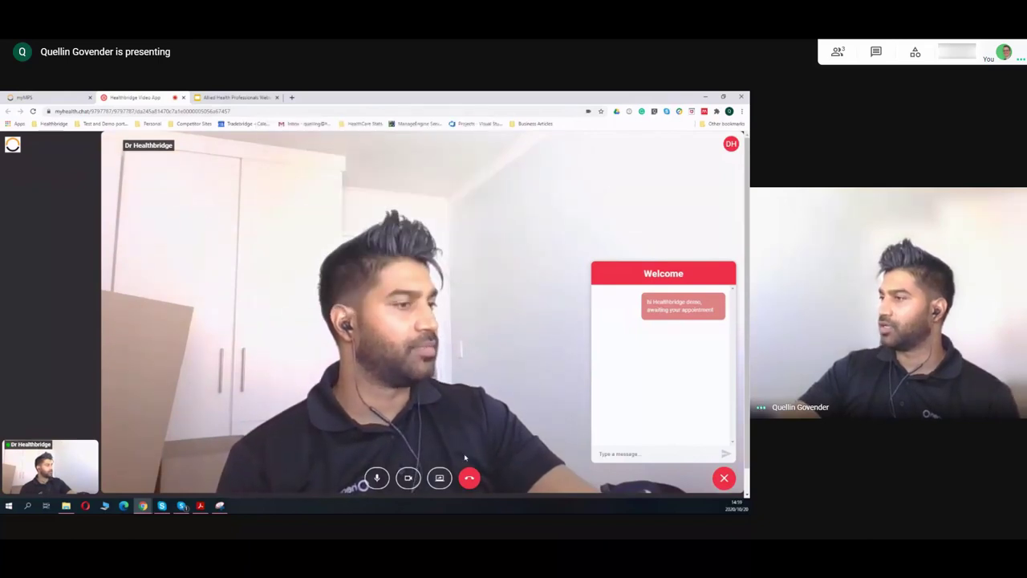
{"action": "left_click", "coordinate": [725, 478]}
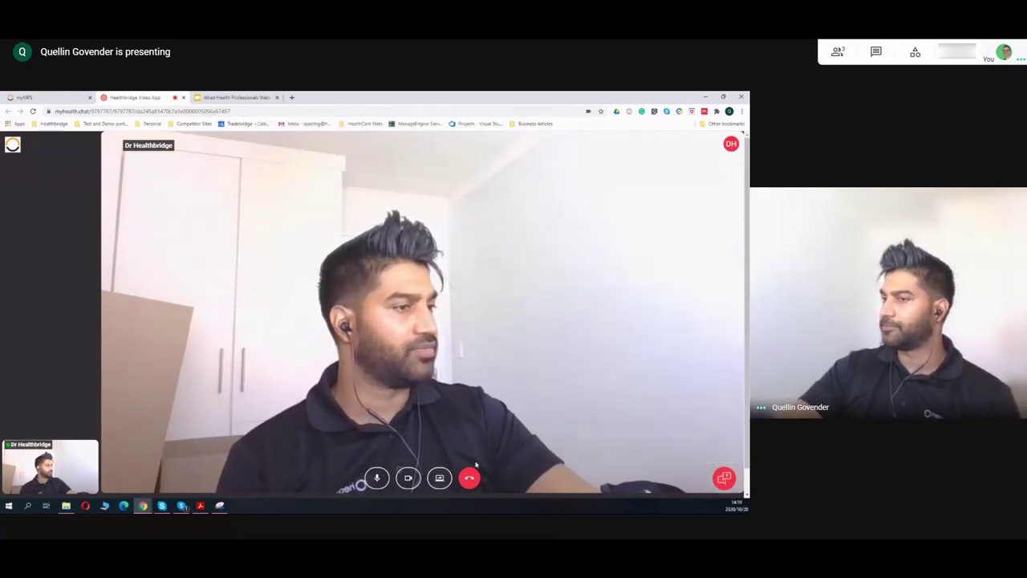
{"action": "left_click", "coordinate": [469, 478]}
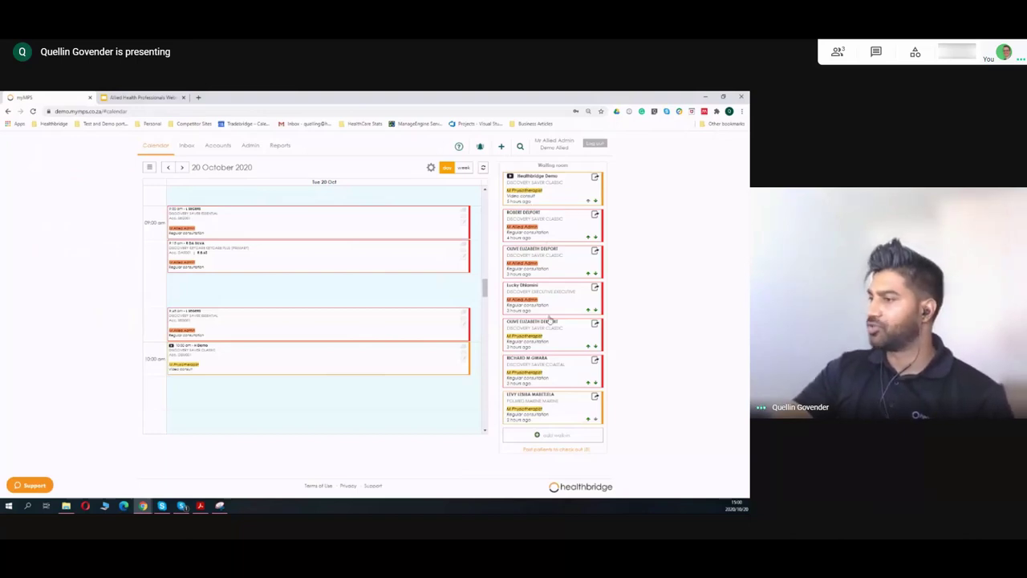
Step: Open the demo patient's clinical notes from the waiting-room appointment and enlarge the page to check the age and gender
{"action": "left_click", "coordinate": [568, 195]}
{"action": "mouse_move", "coordinate": [479, 289]}
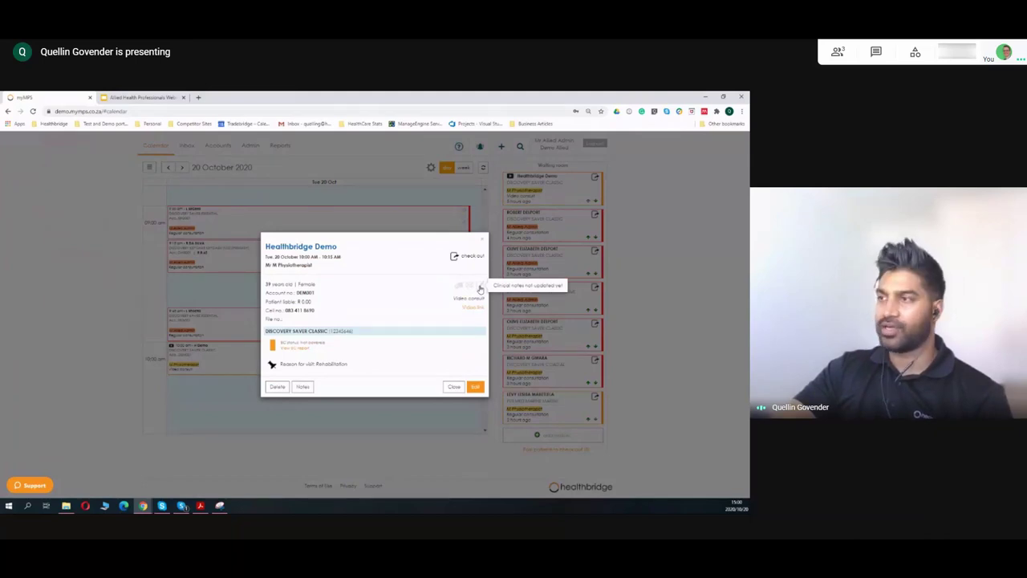
{"action": "left_click", "coordinate": [480, 289]}
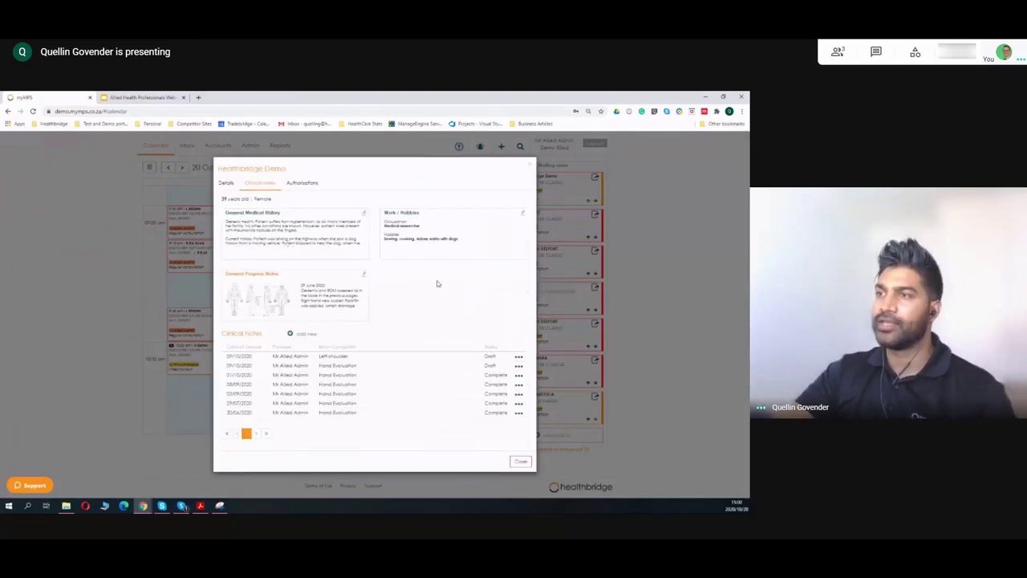
{"action": "key", "text": "ctrl+plus"}
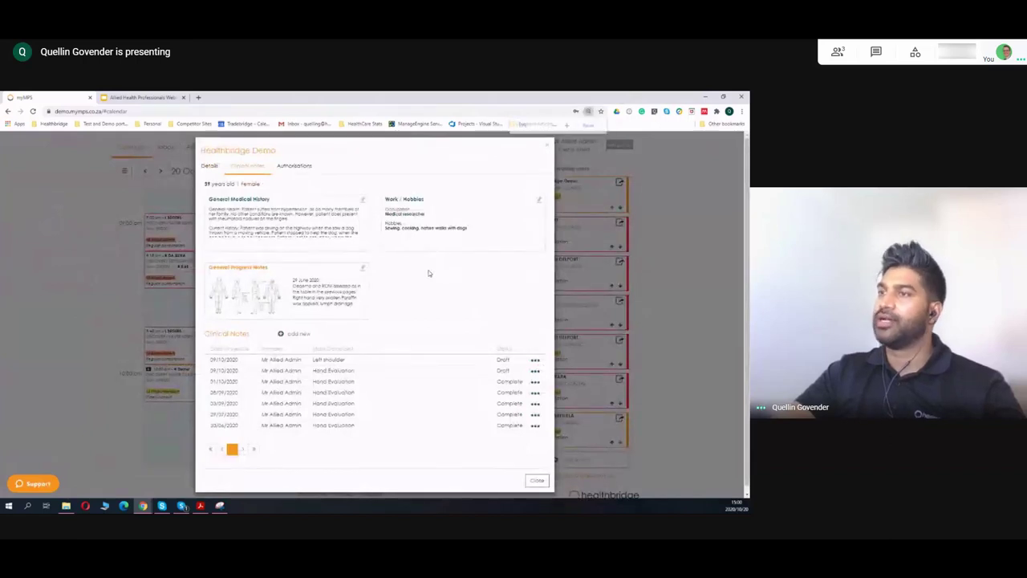
{"action": "key", "text": "ctrl+plus"}
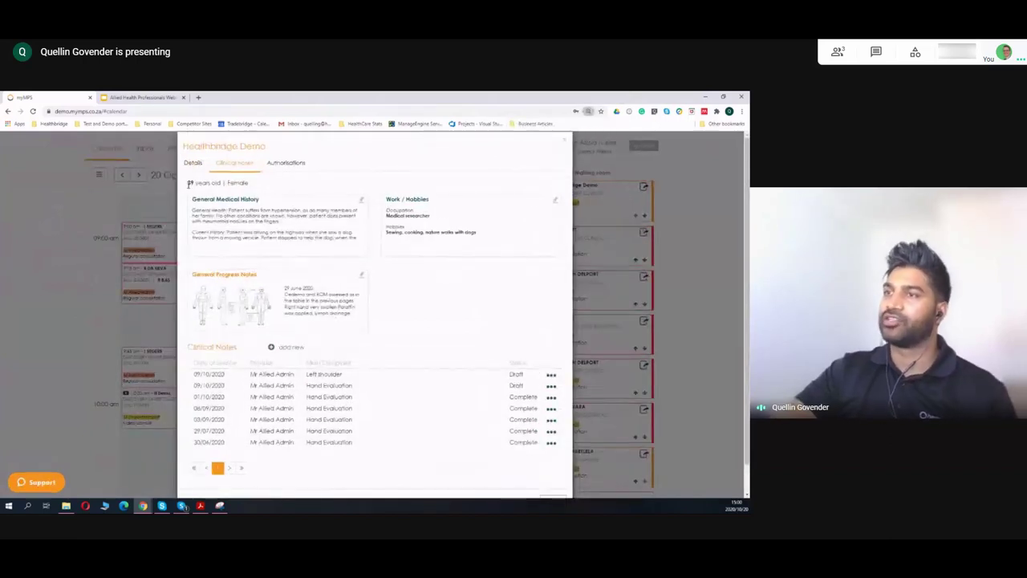
{"action": "left_click_drag", "start_coordinate": [187, 183], "coordinate": [210, 183]}
{"action": "double_click", "coordinate": [239, 183]}
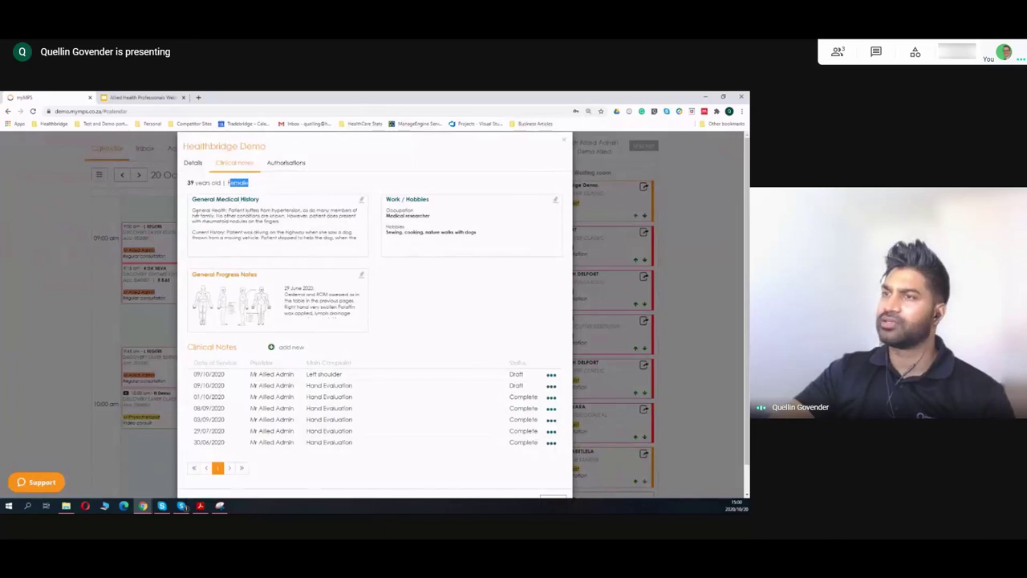
Step: Review the patient's General Medical History, add the line "allergies: cats" at its end and save it
{"action": "left_click", "coordinate": [361, 200]}
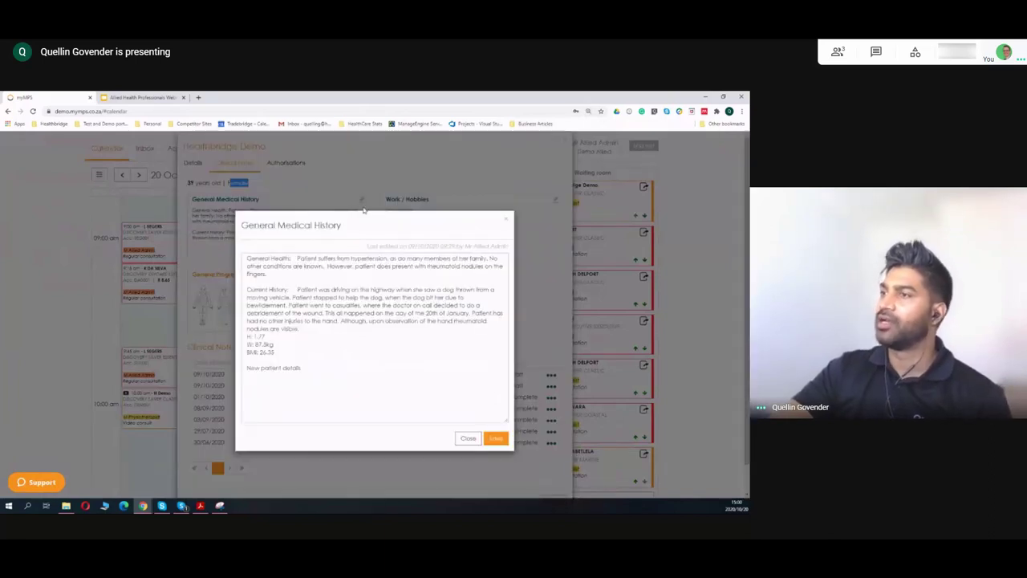
{"action": "mouse_move", "coordinate": [485, 264]}
{"action": "left_mouse_down"}
{"action": "mouse_move", "coordinate": [296, 265]}
{"action": "mouse_move", "coordinate": [299, 289]}
{"action": "mouse_move", "coordinate": [457, 289]}
{"action": "left_mouse_up"}
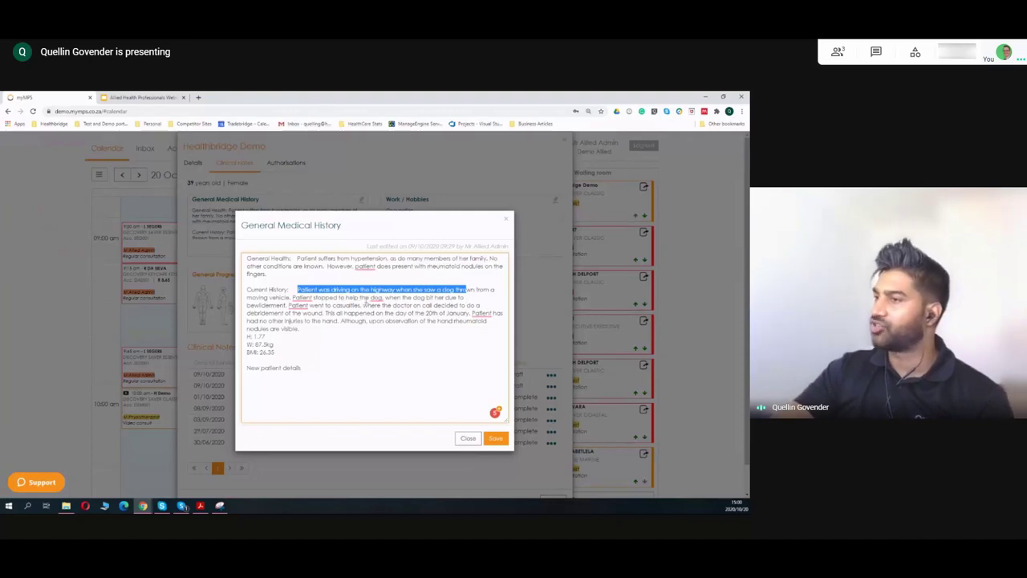
{"action": "left_click", "coordinate": [371, 298]}
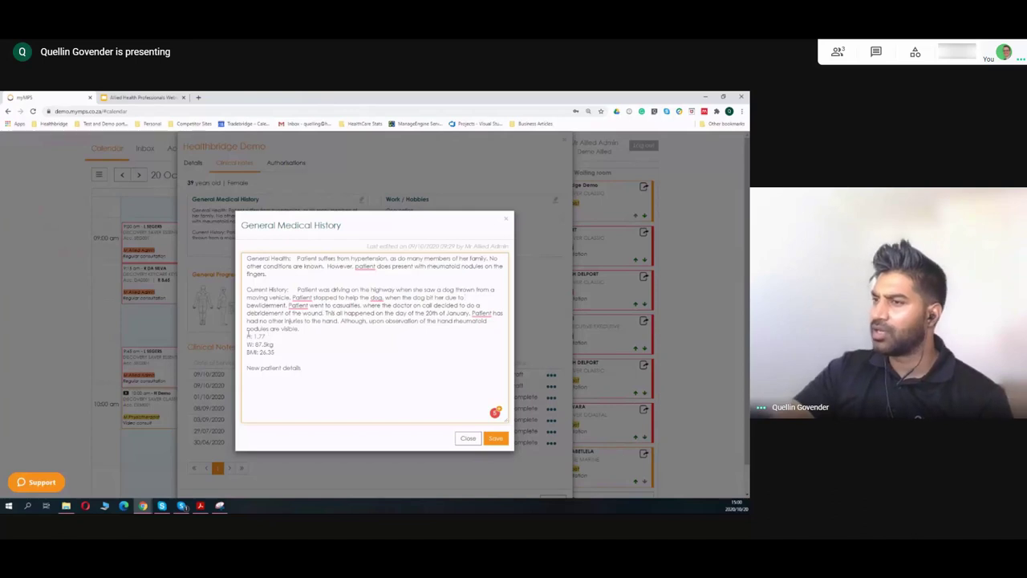
{"action": "left_click_drag", "start_coordinate": [248, 336], "coordinate": [274, 353]}
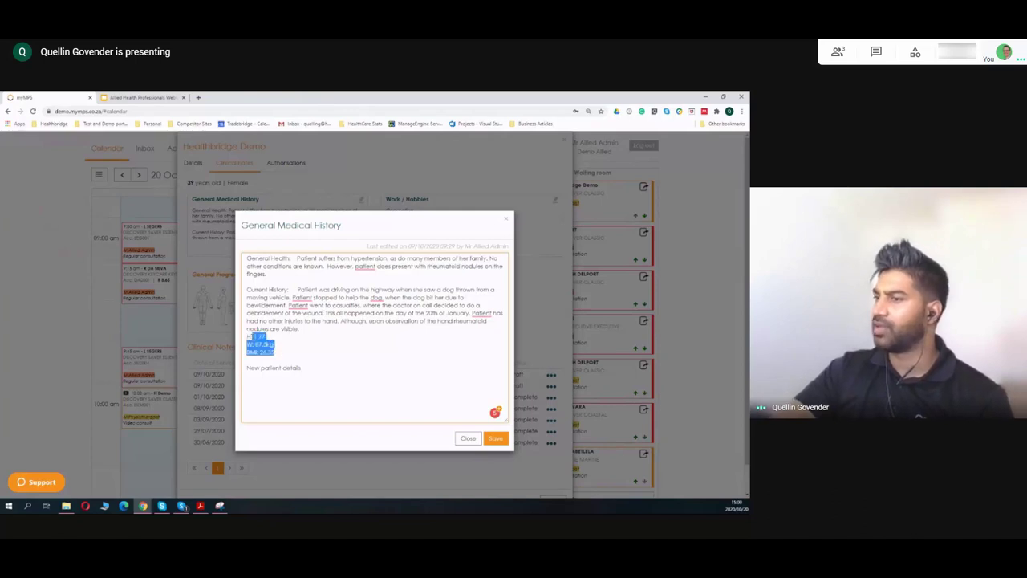
{"action": "left_click", "coordinate": [313, 367]}
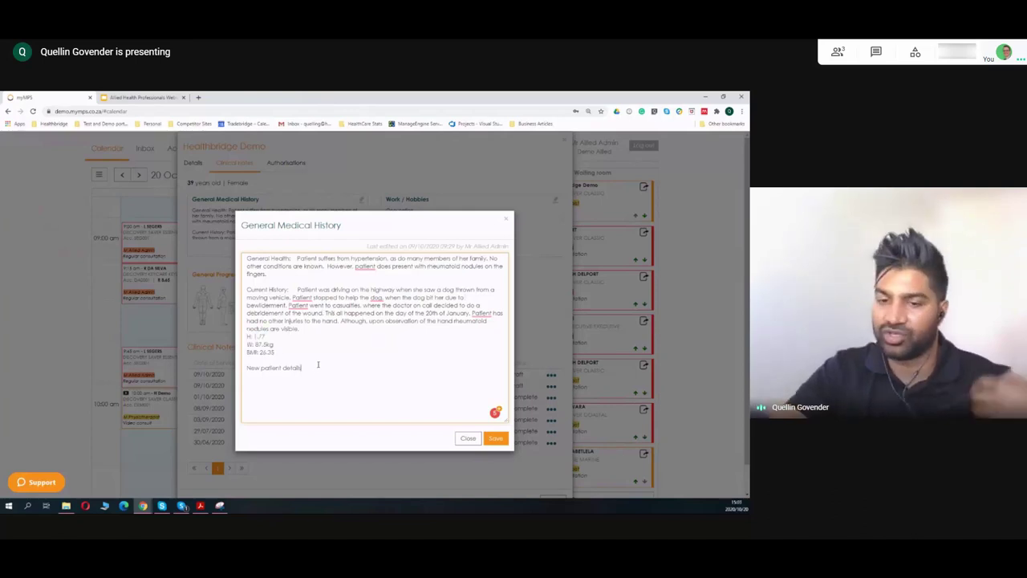
{"action": "key", "text": "Return"}
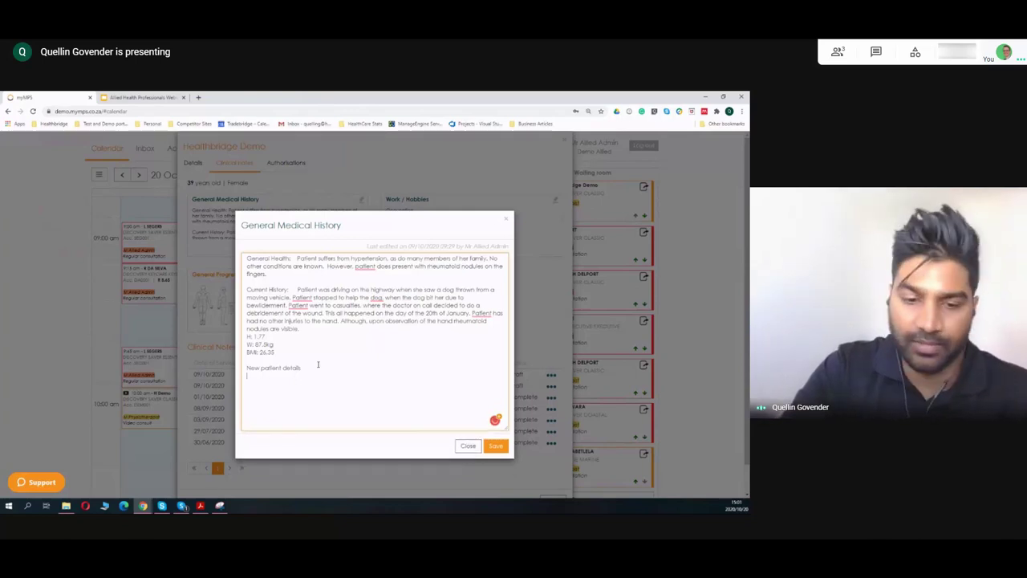
{"action": "type", "text": "allergies: "}
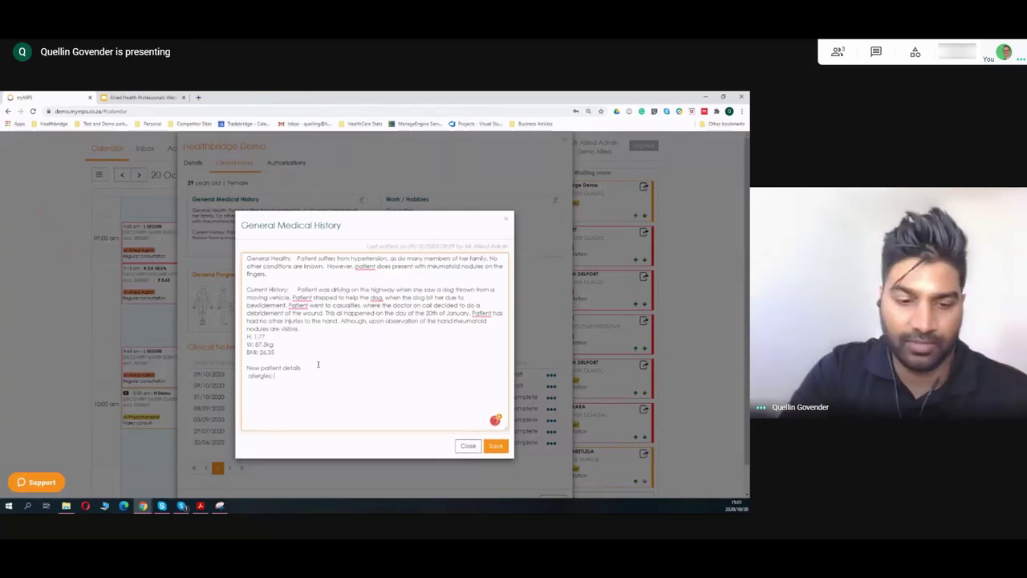
{"action": "type", "text": "cats"}
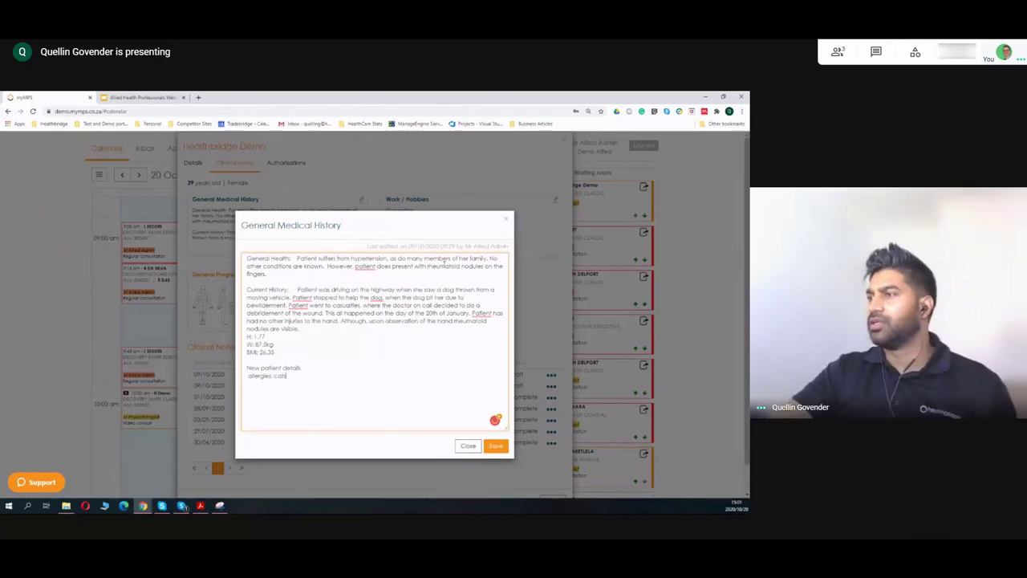
{"action": "left_click_drag", "start_coordinate": [367, 247], "coordinate": [505, 247]}
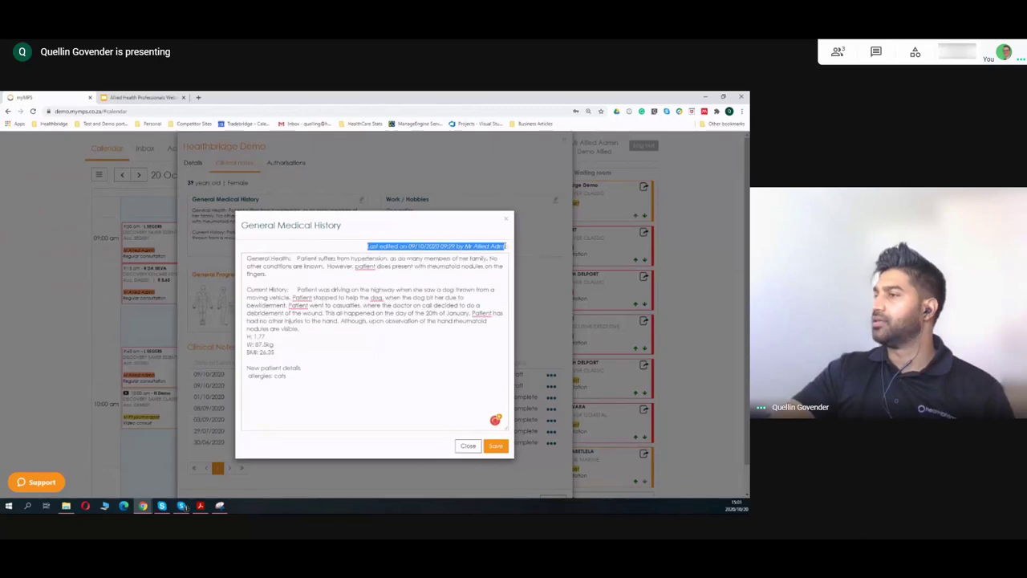
{"action": "left_click", "coordinate": [497, 446]}
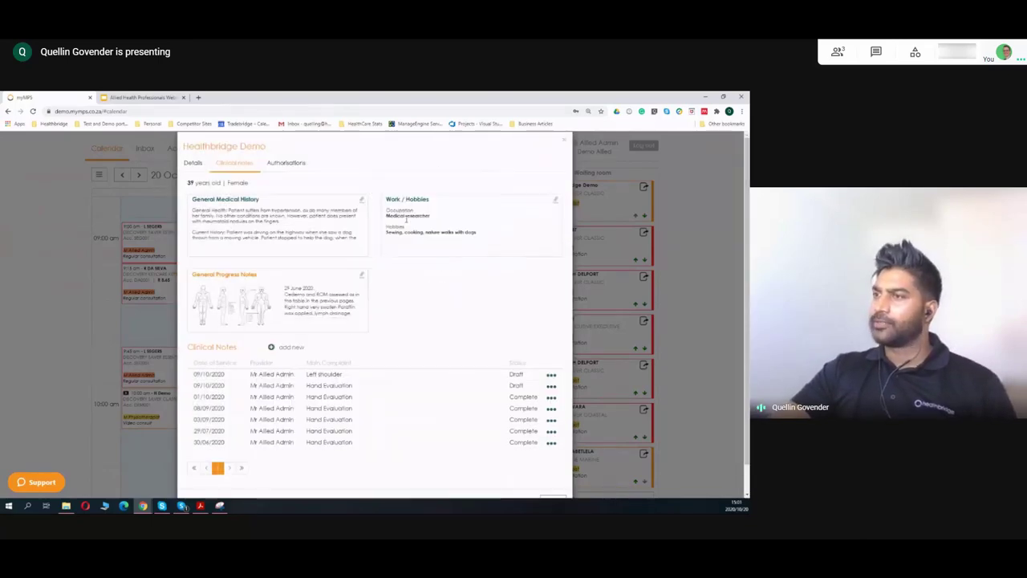
Step: Review the patient's occupation and hobbies in Work / Hobbies and close it without saving
{"action": "left_click", "coordinate": [554, 200]}
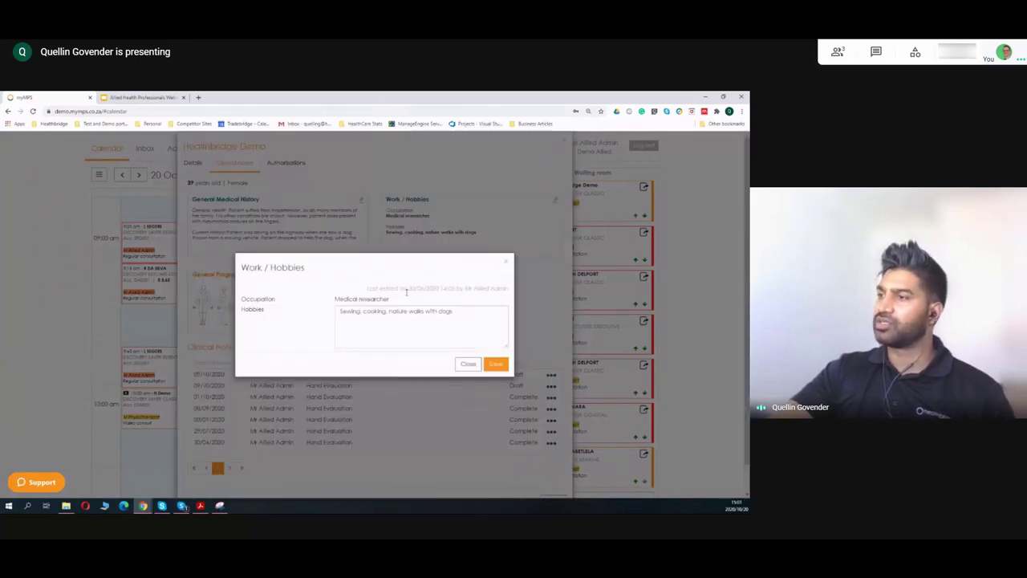
{"action": "mouse_move", "coordinate": [336, 298]}
{"action": "left_mouse_down"}
{"action": "mouse_move", "coordinate": [433, 302]}
{"action": "mouse_move", "coordinate": [346, 312]}
{"action": "left_mouse_up"}
{"action": "left_click", "coordinate": [452, 317]}
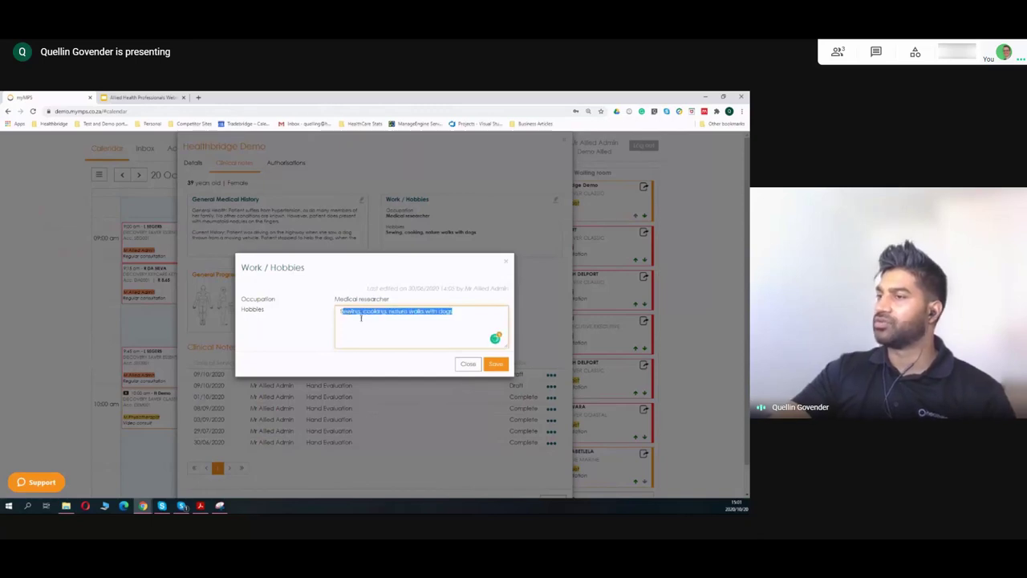
{"action": "left_click", "coordinate": [463, 311]}
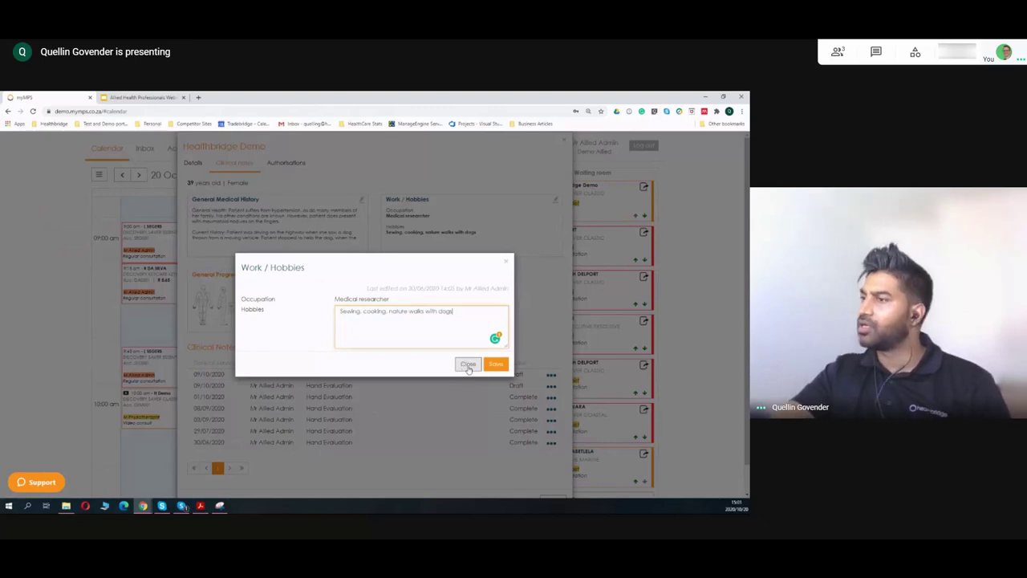
{"action": "left_click", "coordinate": [462, 368]}
Step: Open the General Progress Notes, expand the General Body Chart and read the dated June 2020 entries
{"action": "scroll", "coordinate": [333, 286], "scroll_direction": "down", "scroll_amount": 1}
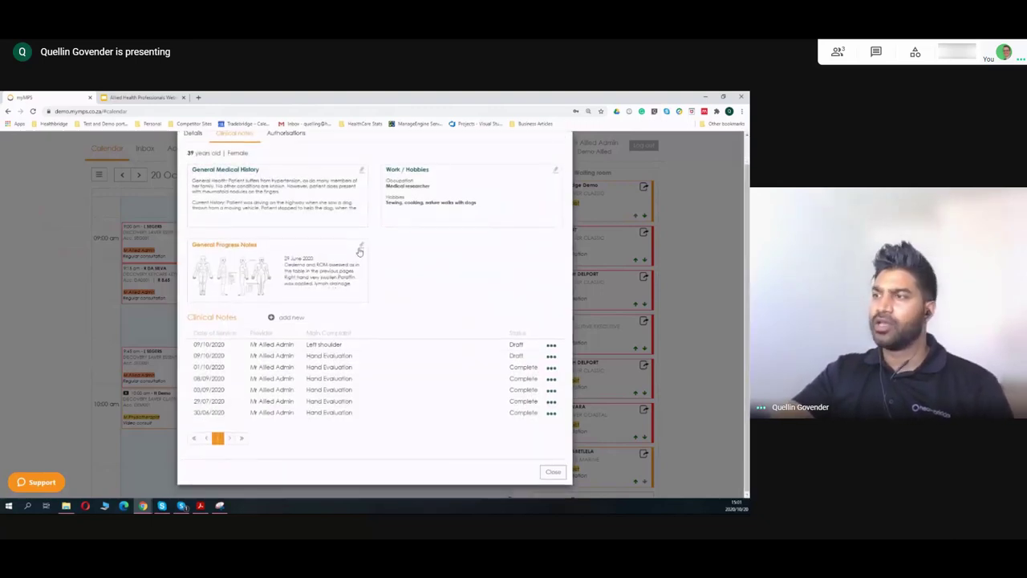
{"action": "mouse_move", "coordinate": [304, 257]}
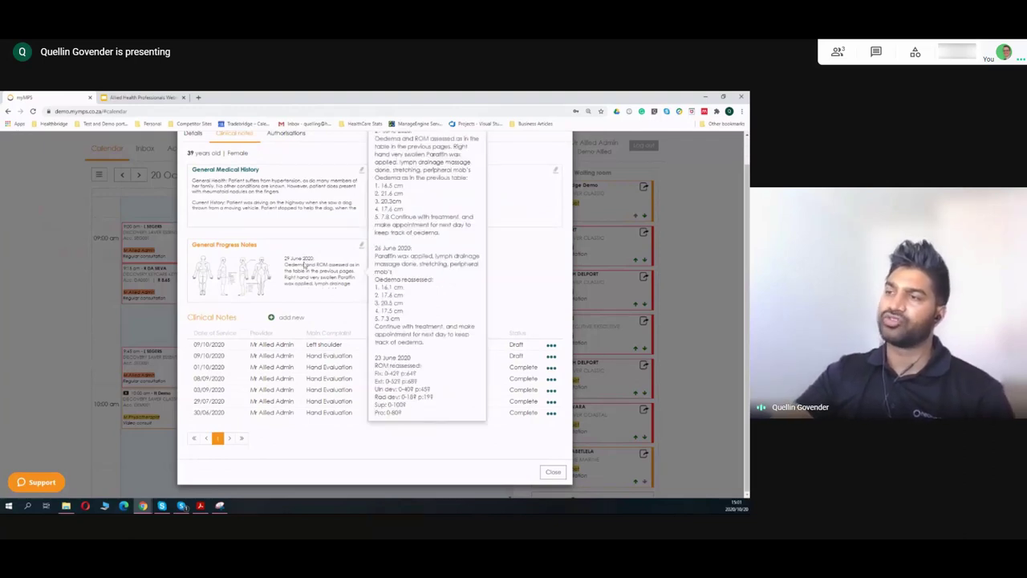
{"action": "left_click", "coordinate": [361, 248]}
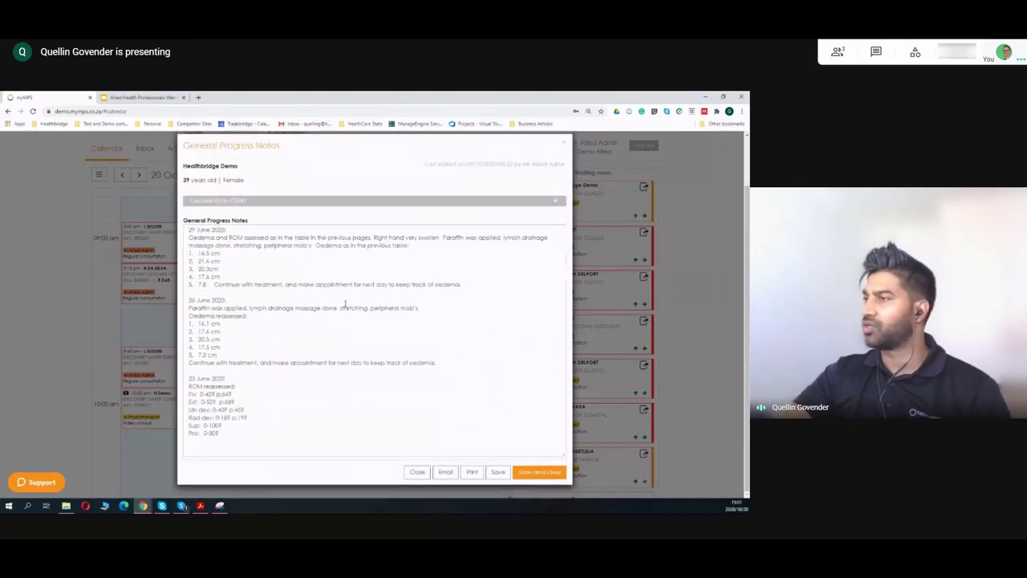
{"action": "left_click", "coordinate": [428, 201]}
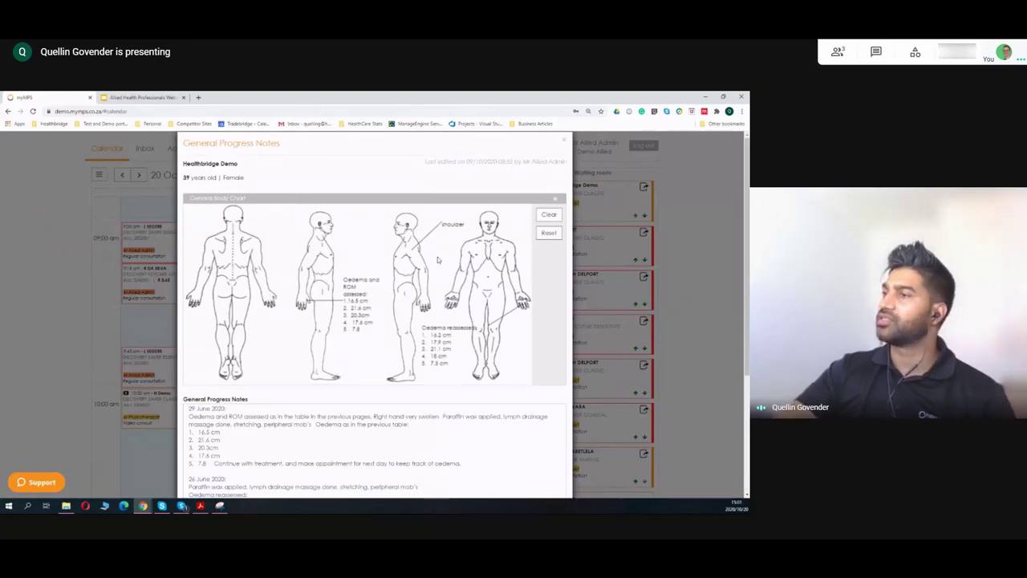
{"action": "scroll", "coordinate": [371, 347], "scroll_direction": "down", "scroll_amount": 2}
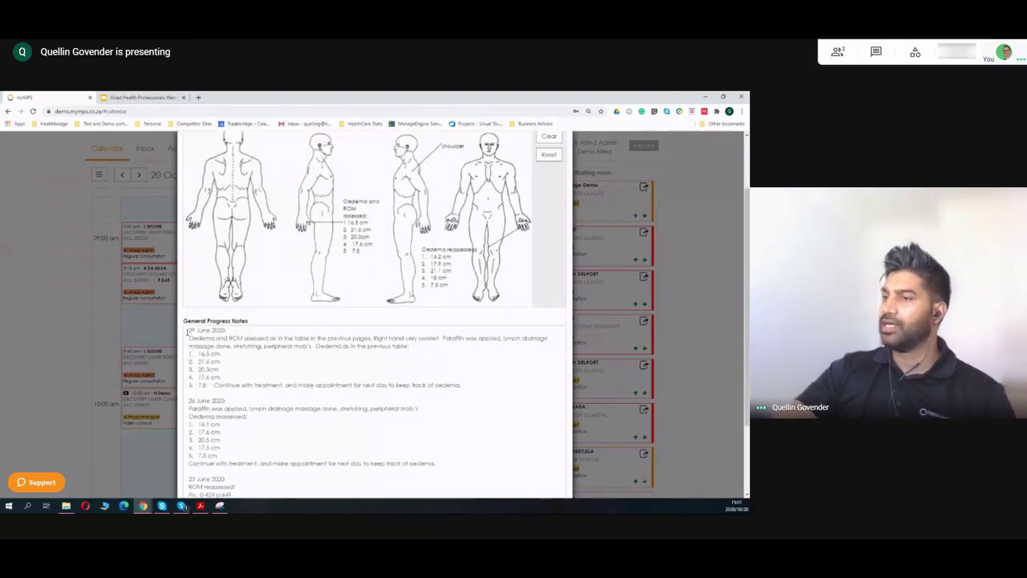
{"action": "left_click_drag", "start_coordinate": [187, 330], "coordinate": [399, 393]}
{"action": "left_click", "coordinate": [257, 374]}
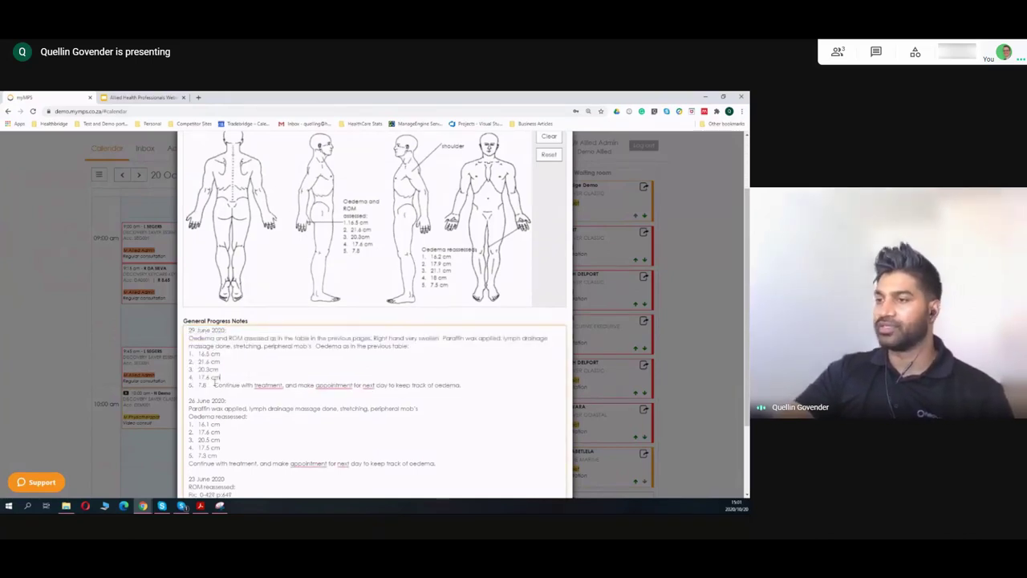
{"action": "scroll", "coordinate": [225, 382], "scroll_direction": "down", "scroll_amount": 2}
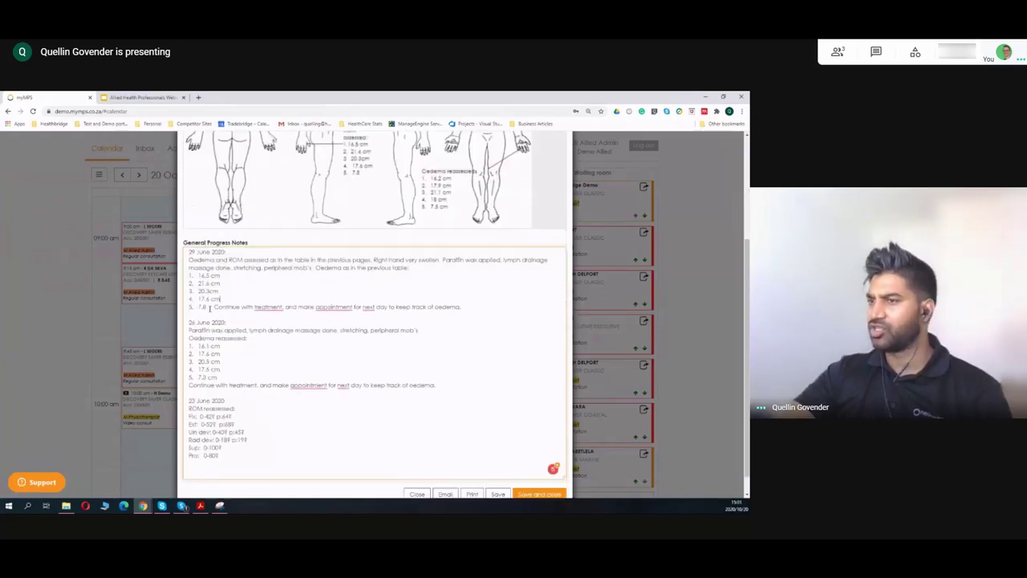
Step: Check the 29 June 2020 oedema measurements, clear all annotations from the General Body Chart and restore them with Reset
{"action": "left_click_drag", "start_coordinate": [190, 275], "coordinate": [215, 309]}
{"action": "left_click", "coordinate": [219, 363]}
{"action": "scroll", "coordinate": [218, 393], "scroll_direction": "up", "scroll_amount": 2}
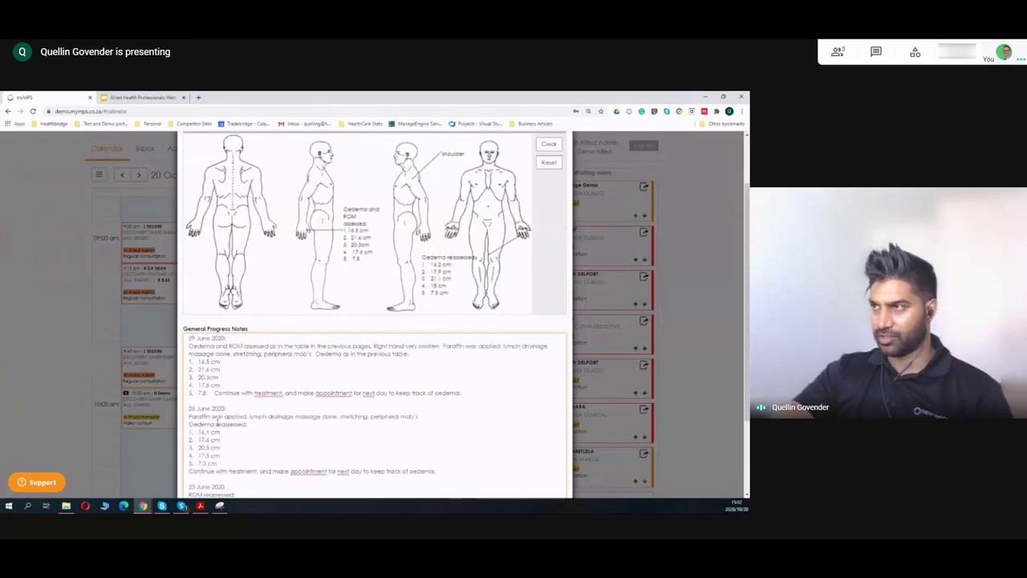
{"action": "scroll", "coordinate": [217, 421], "scroll_direction": "up", "scroll_amount": 2}
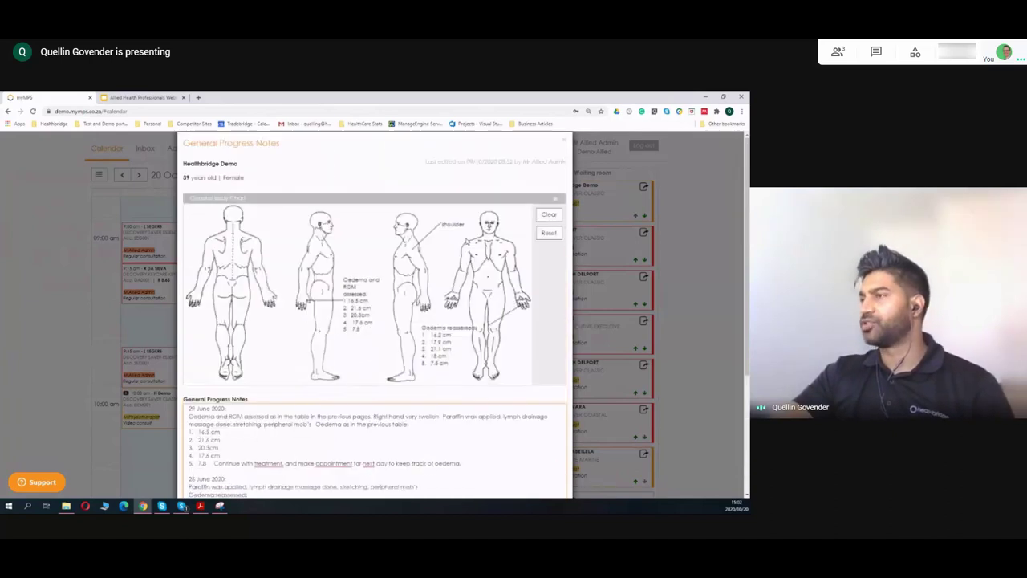
{"action": "left_click", "coordinate": [546, 215]}
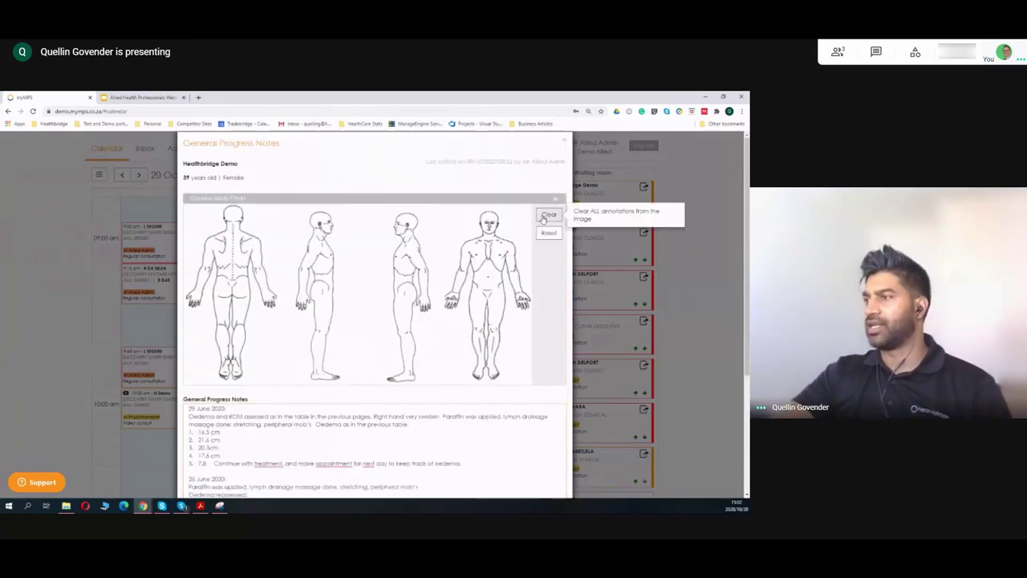
{"action": "left_click", "coordinate": [548, 234]}
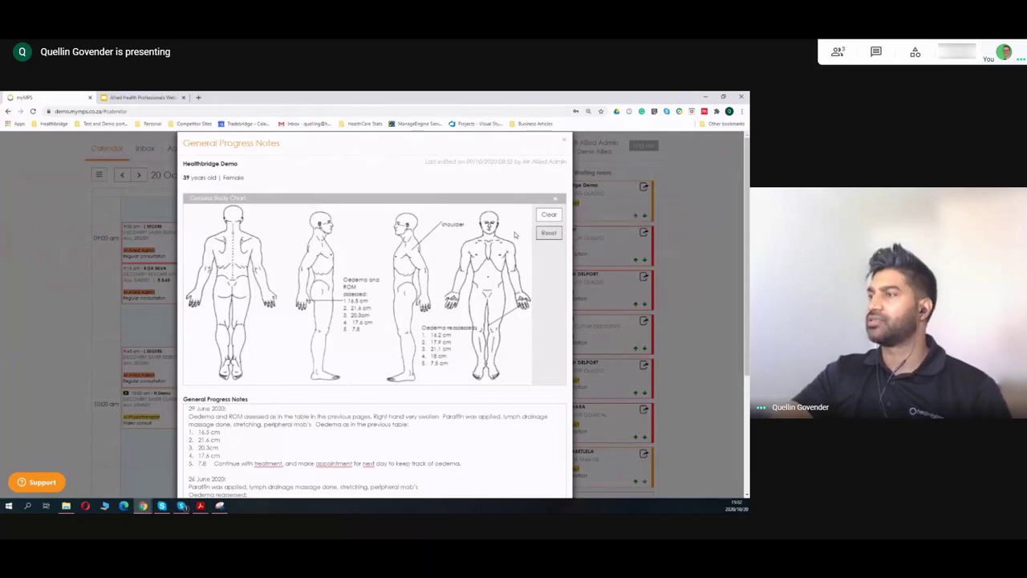
Step: Annotate the shoulder of the second General Body Chart figure with "Right shoulder" and discard the annotation by resetting the chart
{"action": "left_click", "coordinate": [286, 239]}
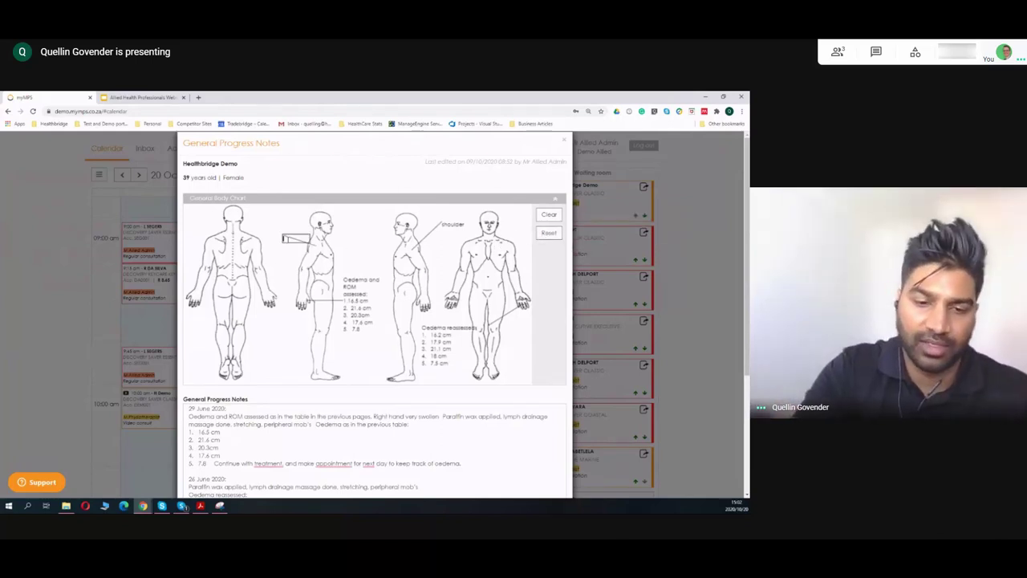
{"action": "type", "text": "Tender"}
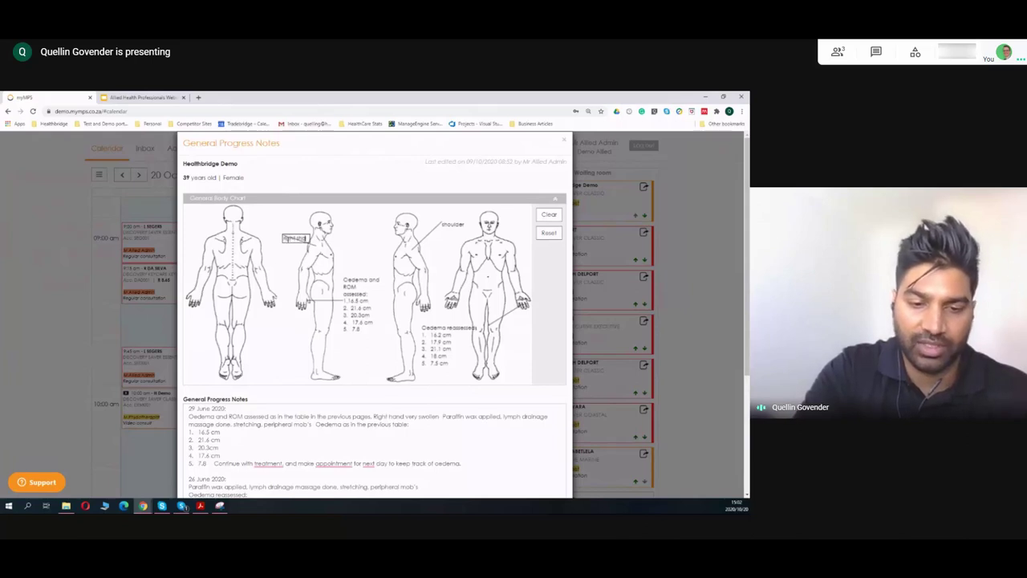
{"action": "type", "text": " shoulder"}
{"action": "left_click", "coordinate": [295, 259]}
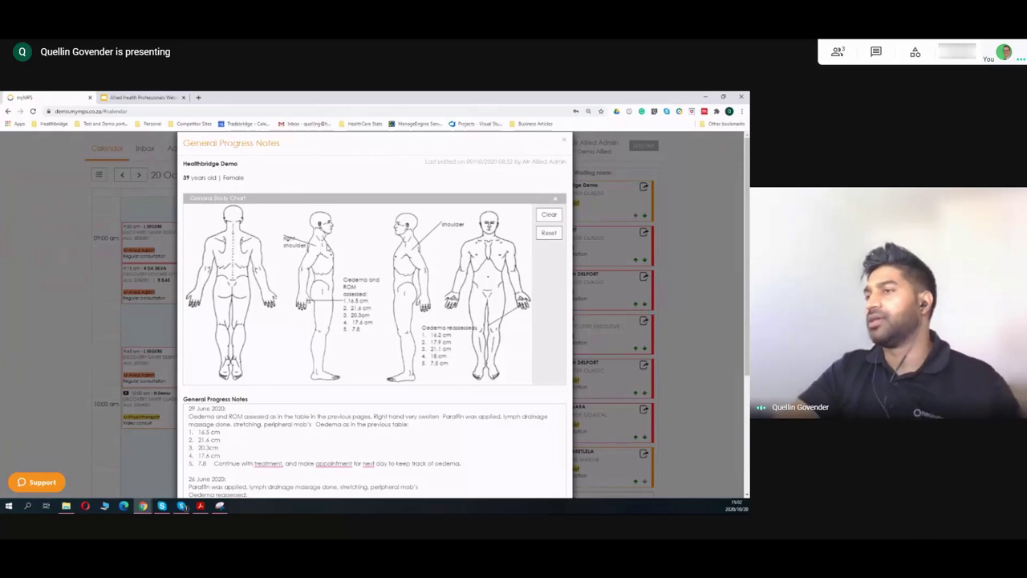
{"action": "left_click", "coordinate": [549, 233]}
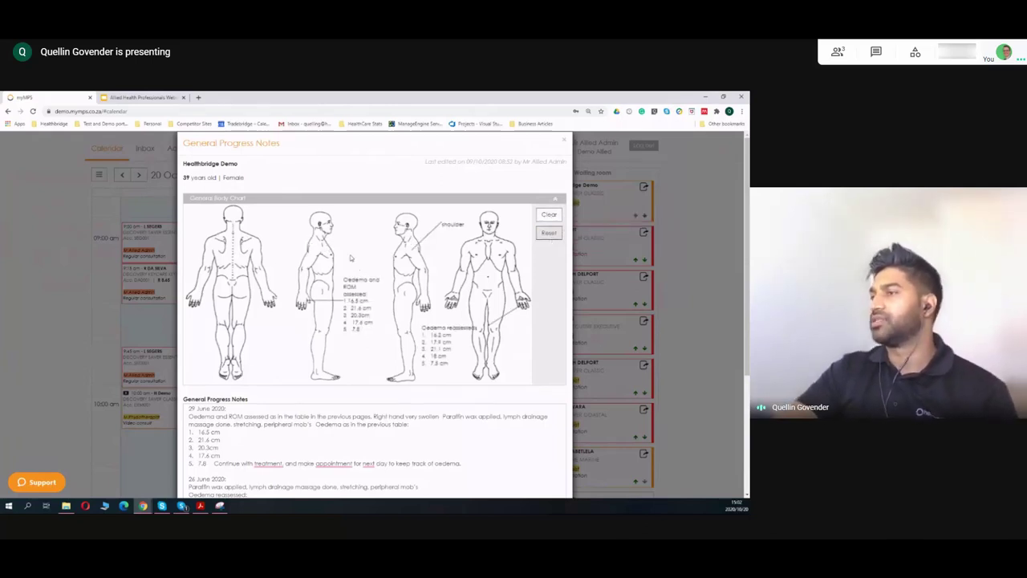
Step: Collapse the General Body Chart, inspect the email form and attachment picker for the clinical notes, and cancel without sending
{"action": "left_click", "coordinate": [497, 199]}
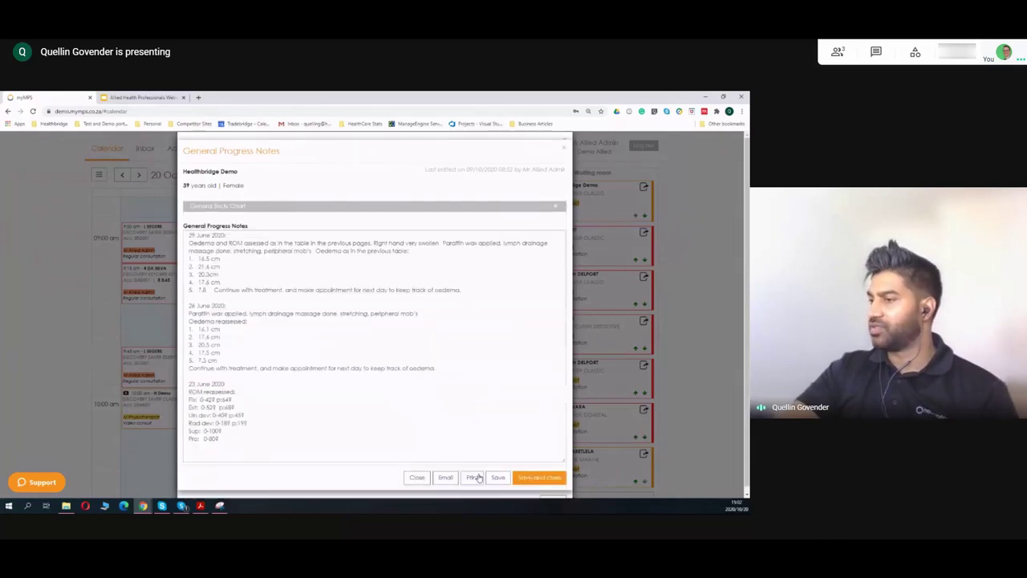
{"action": "left_click", "coordinate": [446, 476]}
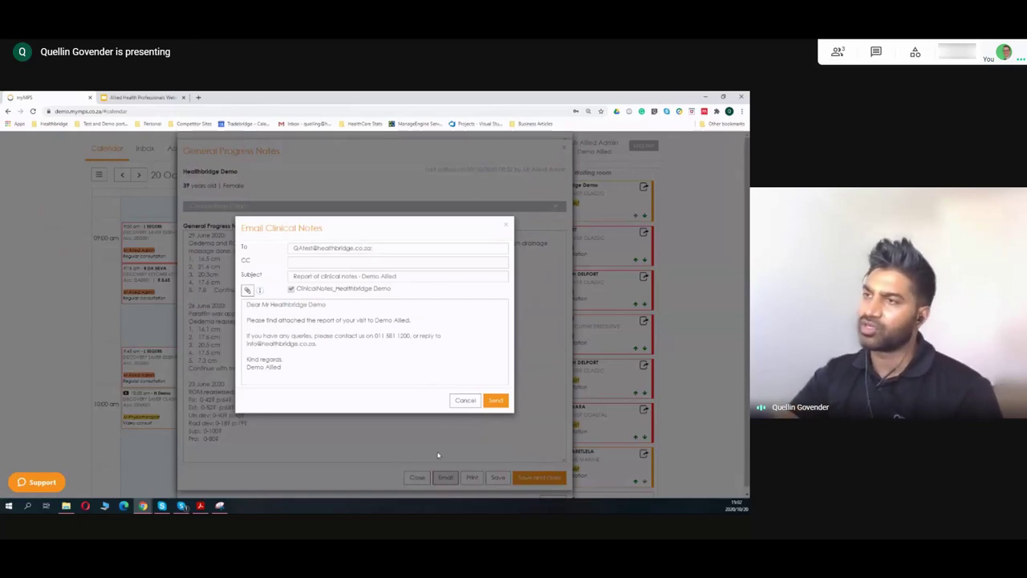
{"action": "left_click", "coordinate": [247, 289]}
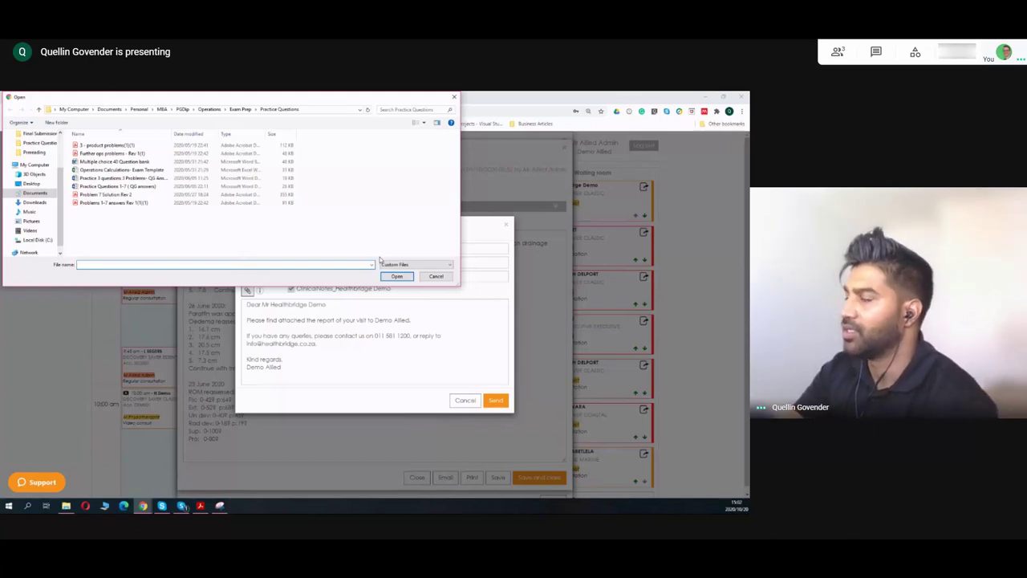
{"action": "left_click", "coordinate": [452, 99]}
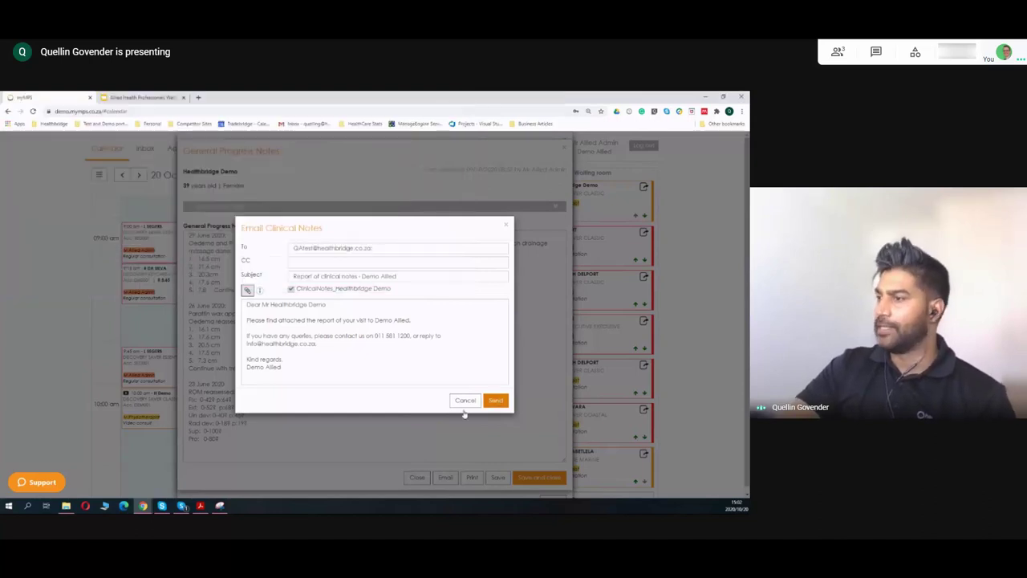
{"action": "left_click", "coordinate": [464, 402]}
Step: Open the print version of the General Progress Notes, read through its pages, close the PDF and save and close the notes
{"action": "left_click", "coordinate": [471, 477]}
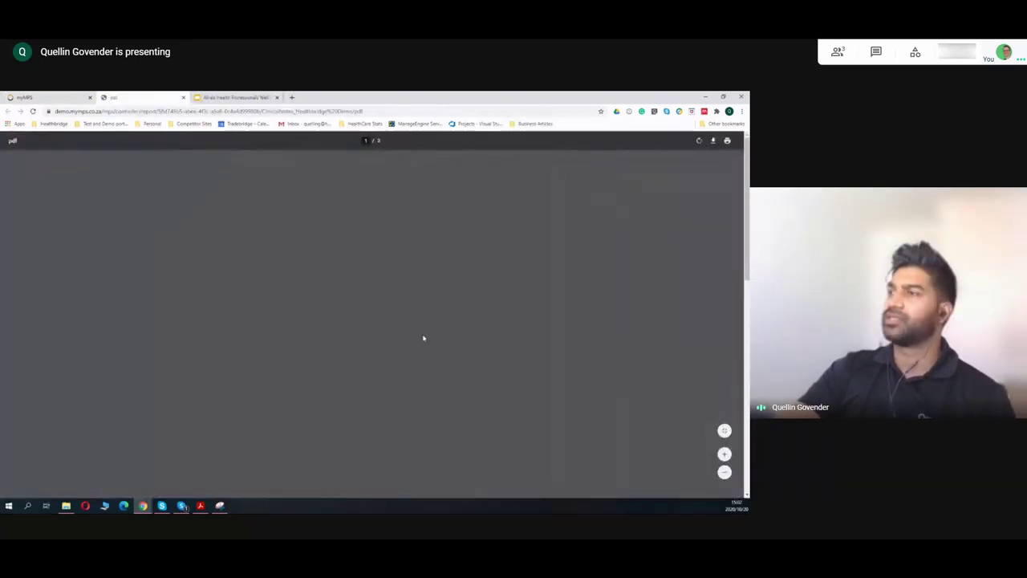
{"action": "scroll", "coordinate": [369, 281], "scroll_direction": "down", "scroll_amount": 4}
{"action": "scroll", "coordinate": [451, 260], "scroll_direction": "up", "scroll_amount": 2}
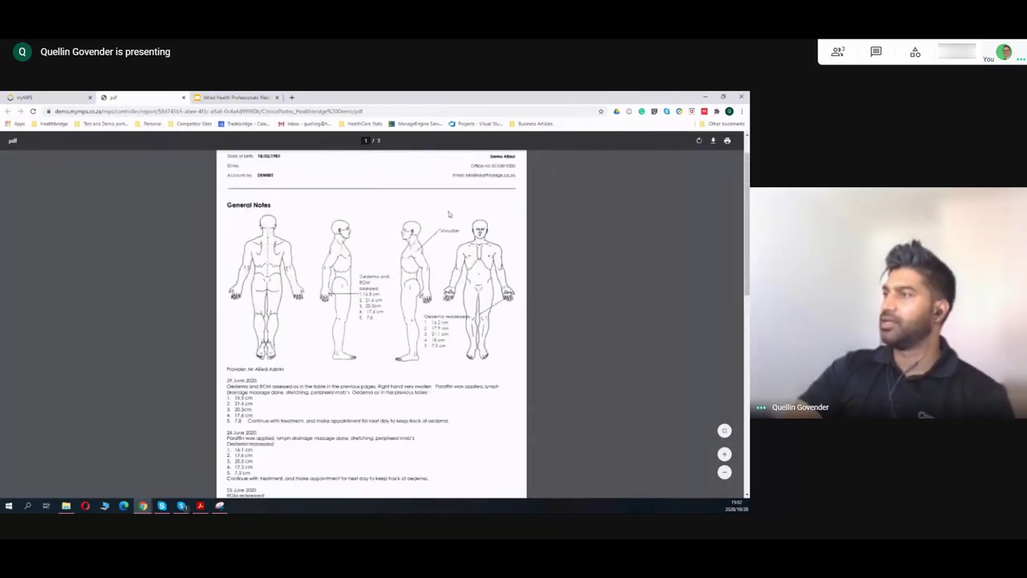
{"action": "scroll", "coordinate": [402, 217], "scroll_direction": "up", "scroll_amount": 1}
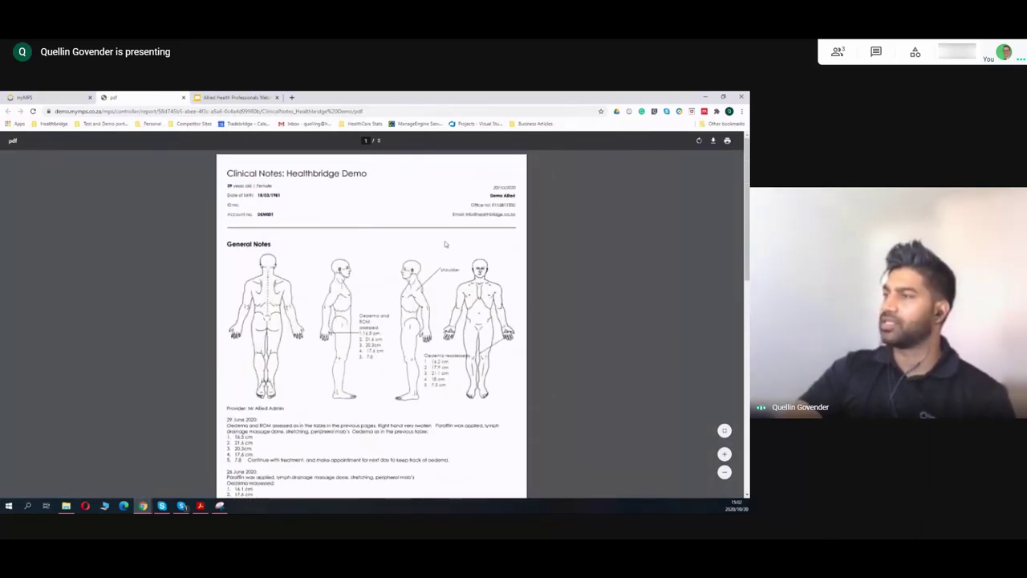
{"action": "scroll", "coordinate": [389, 305], "scroll_direction": "down", "scroll_amount": 1}
{"action": "scroll", "coordinate": [313, 382], "scroll_direction": "down", "scroll_amount": 3}
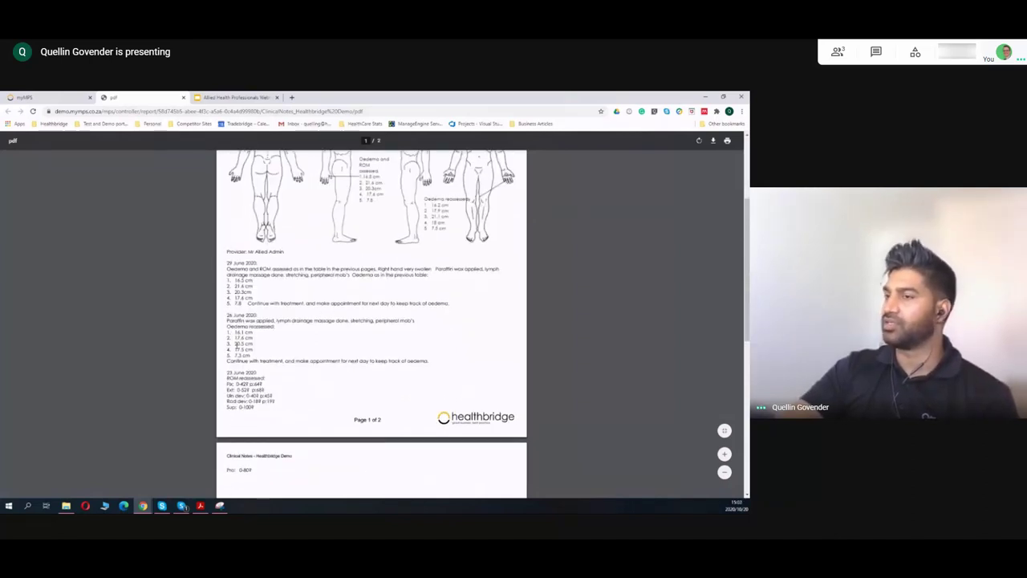
{"action": "scroll", "coordinate": [237, 343], "scroll_direction": "down", "scroll_amount": 2}
{"action": "scroll", "coordinate": [246, 370], "scroll_direction": "down", "scroll_amount": 4}
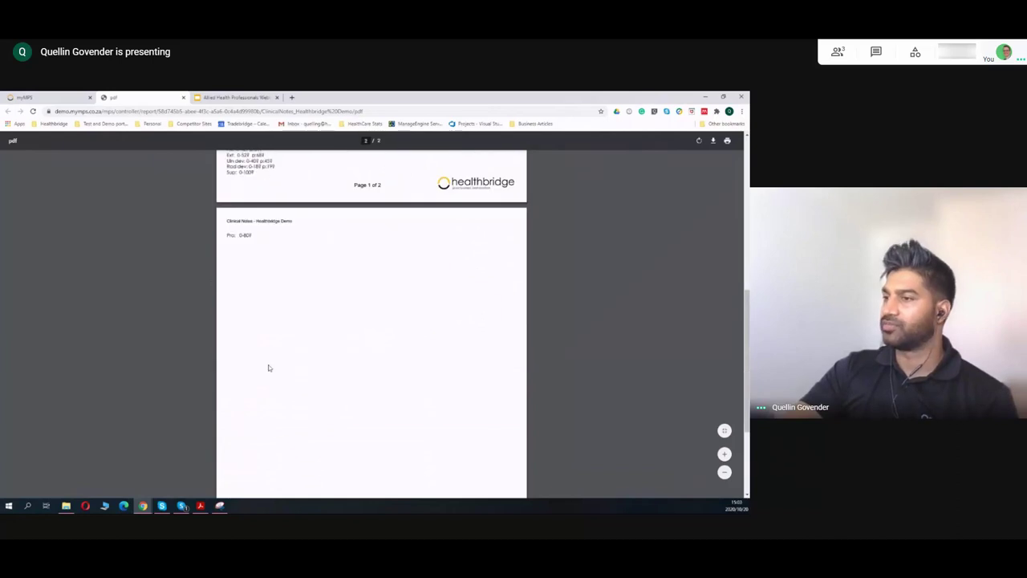
{"action": "scroll", "coordinate": [268, 367], "scroll_direction": "up", "scroll_amount": 9}
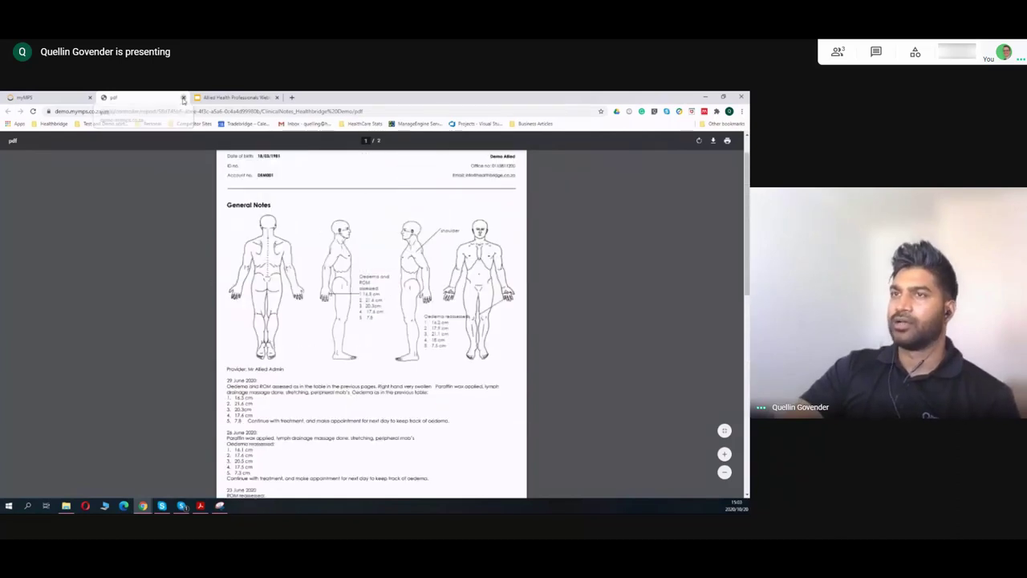
{"action": "left_click", "coordinate": [183, 98]}
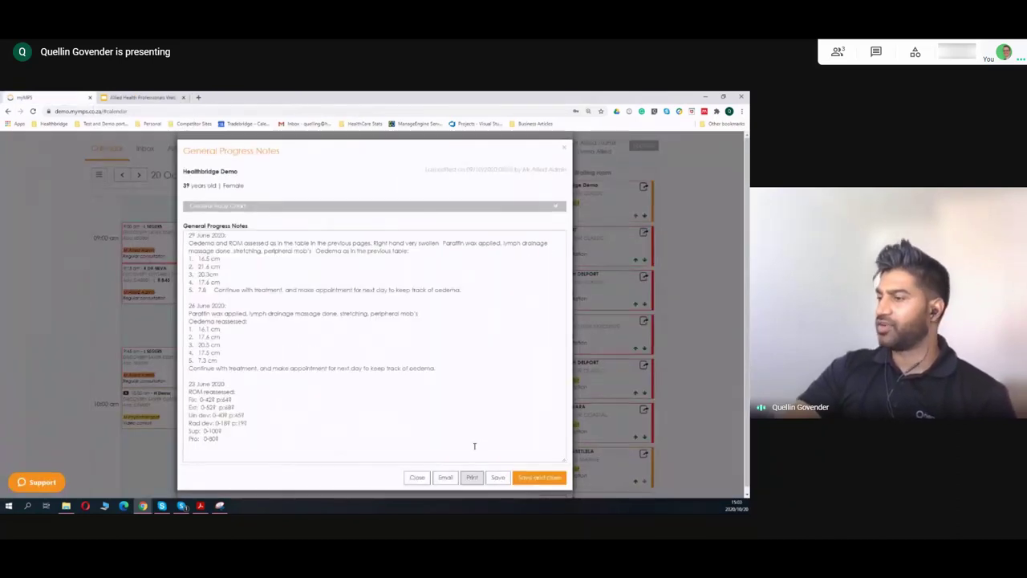
{"action": "left_click", "coordinate": [536, 480]}
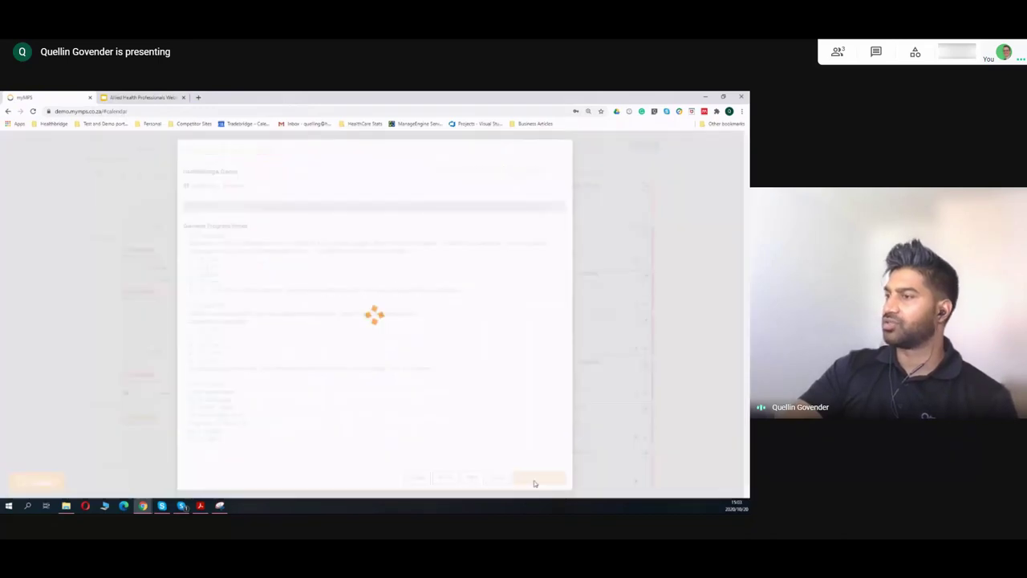
Step: Open the draft Hand Evaluation note dated 09/10/2020, review its edit stamp and SOAP sections, and save it as completed
{"action": "scroll", "coordinate": [377, 378], "scroll_direction": "down", "scroll_amount": 1}
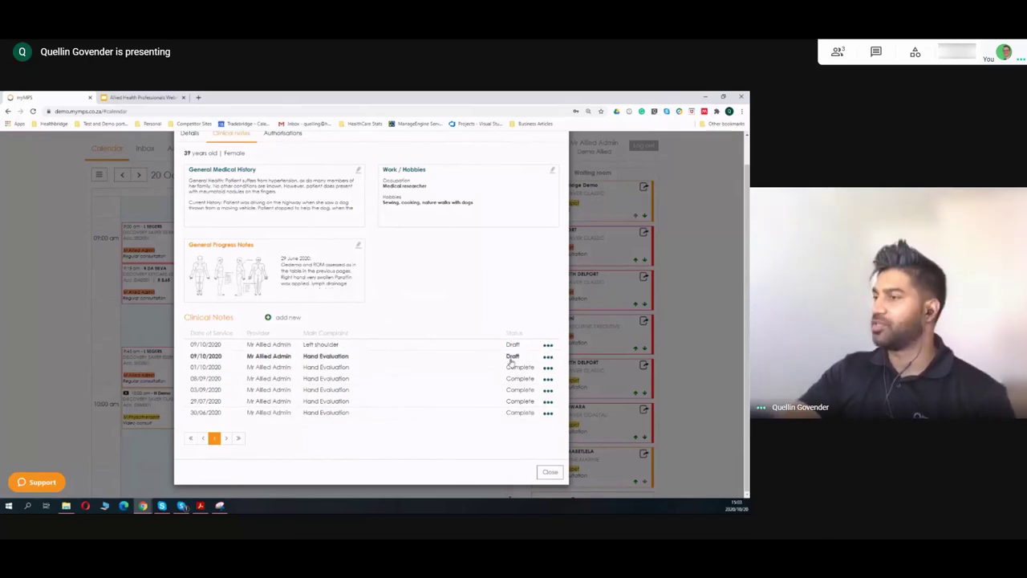
{"action": "left_click", "coordinate": [348, 360]}
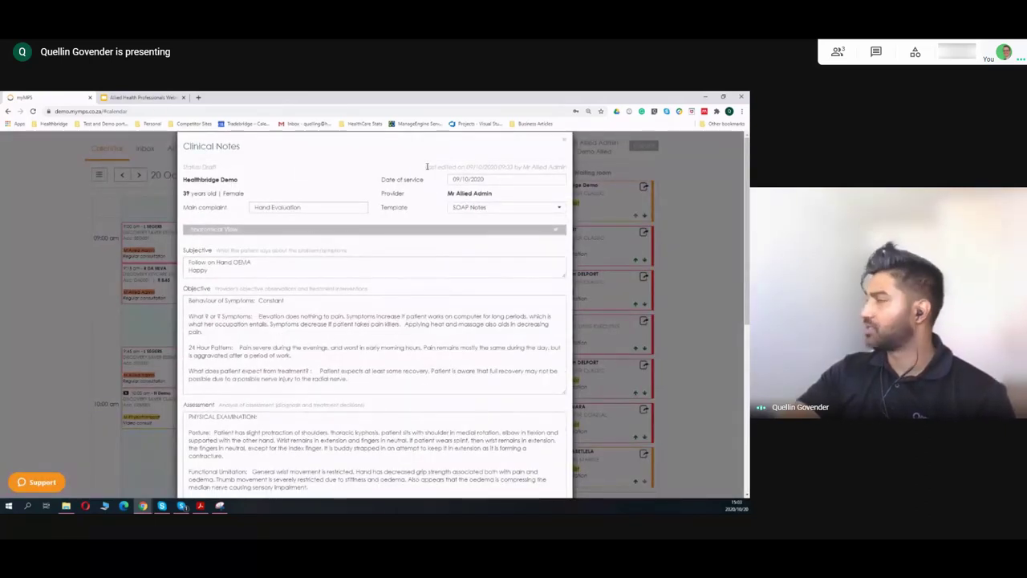
{"action": "left_click_drag", "start_coordinate": [427, 166], "coordinate": [558, 167]}
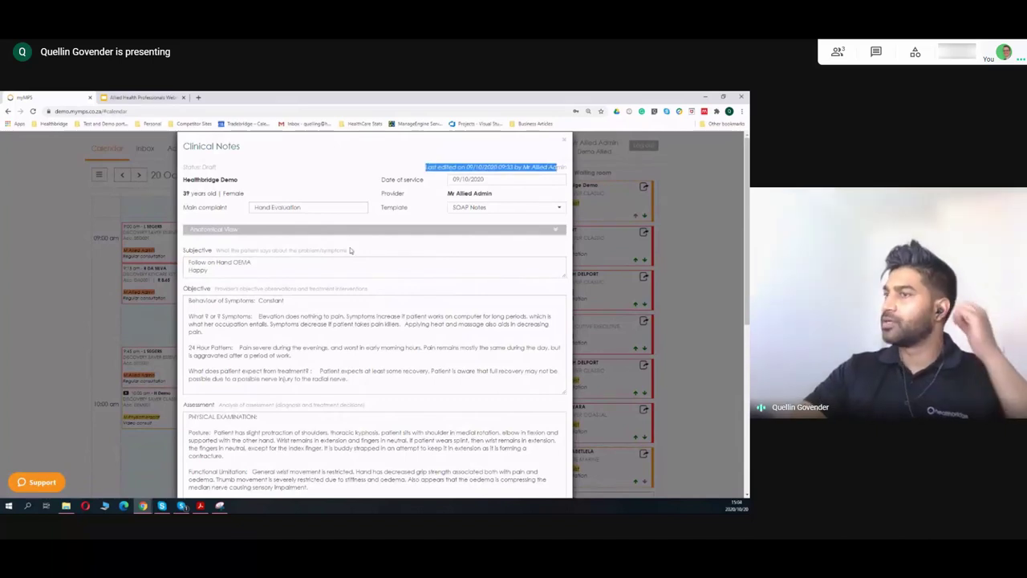
{"action": "left_click", "coordinate": [306, 207]}
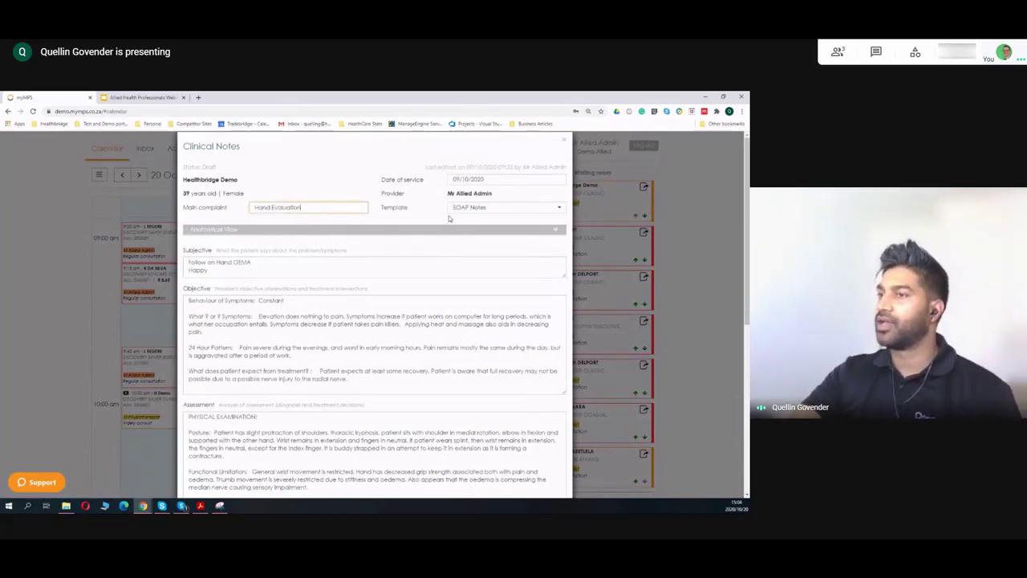
{"action": "scroll", "coordinate": [408, 271], "scroll_direction": "down", "scroll_amount": 3}
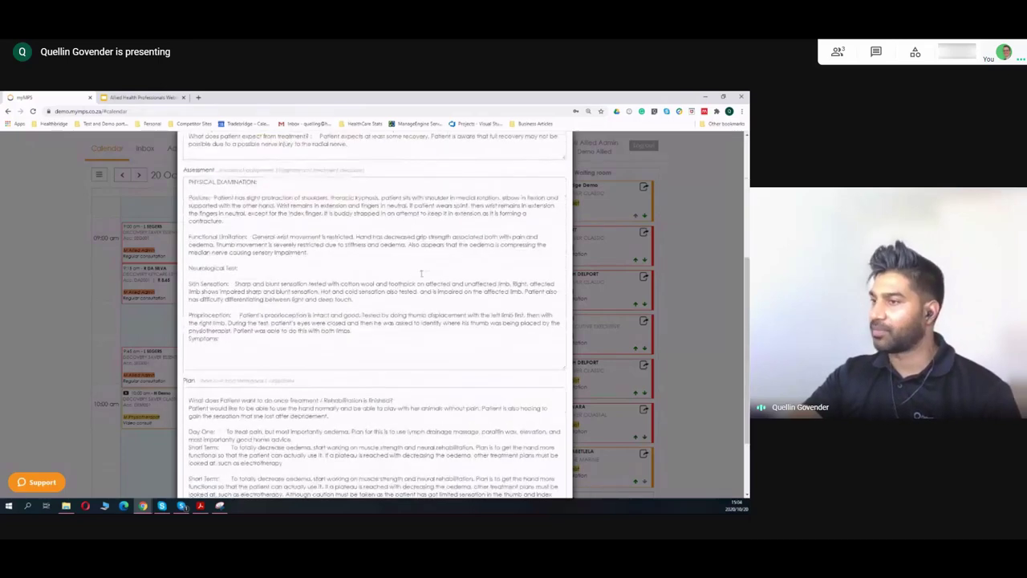
{"action": "scroll", "coordinate": [419, 274], "scroll_direction": "down", "scroll_amount": 2}
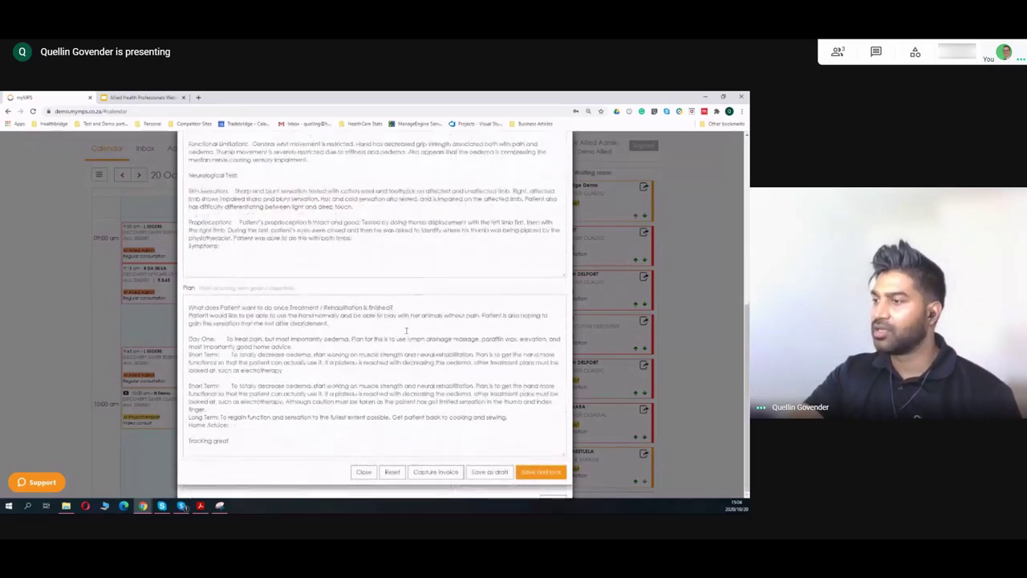
{"action": "scroll", "coordinate": [406, 329], "scroll_direction": "up", "scroll_amount": 5}
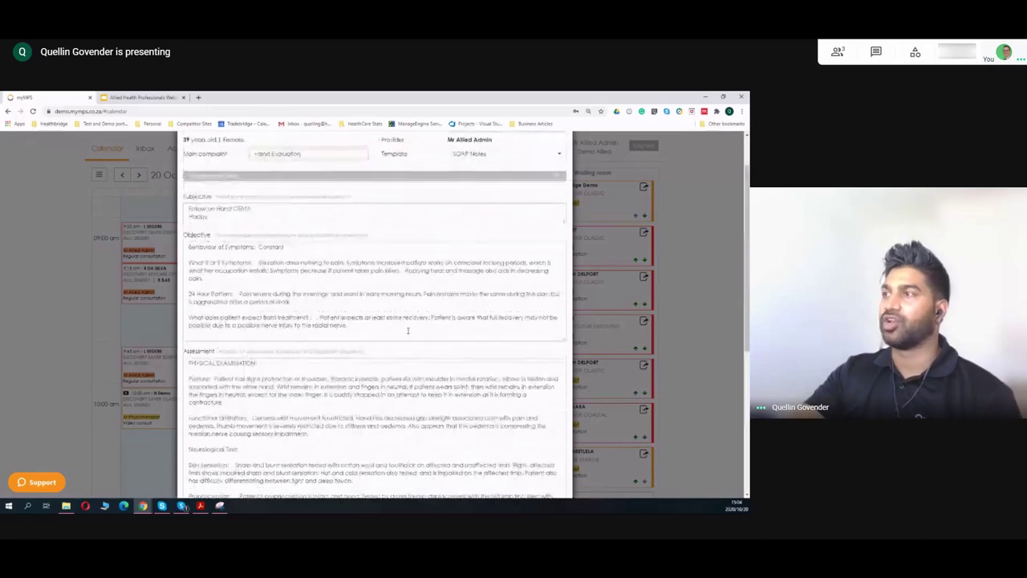
{"action": "scroll", "coordinate": [407, 330], "scroll_direction": "down", "scroll_amount": 10}
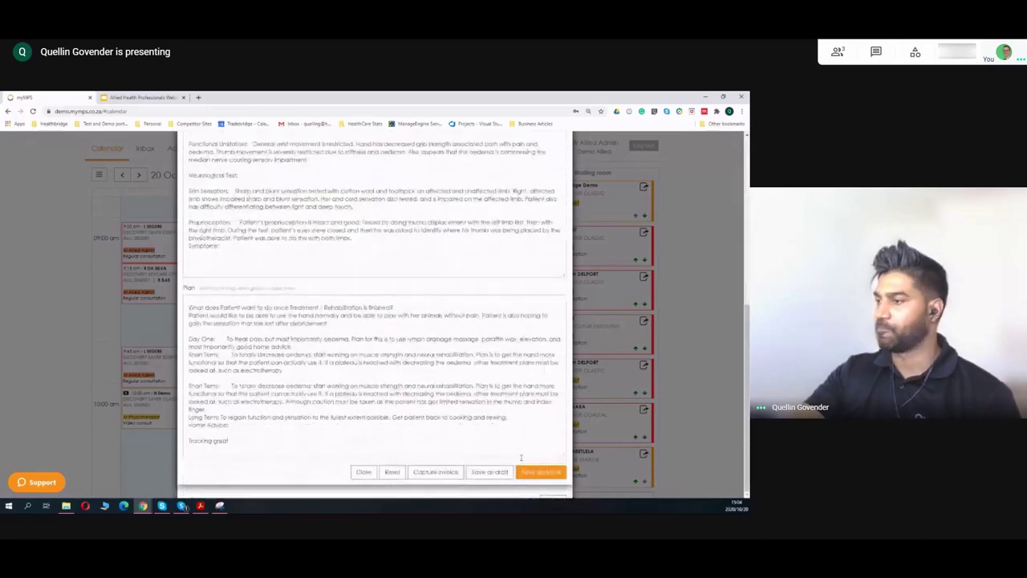
{"action": "left_click", "coordinate": [523, 471]}
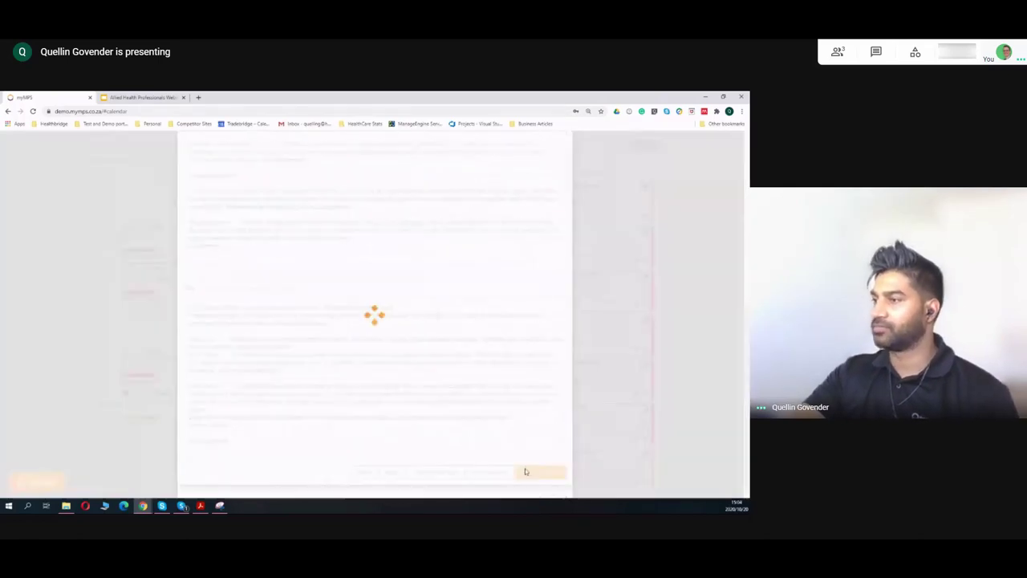
Step: Examine the completed Hand Evaluation note from header to plan, checking its locked fields, completion stamp and available actions
{"action": "scroll", "coordinate": [505, 457], "scroll_direction": "down", "scroll_amount": 10}
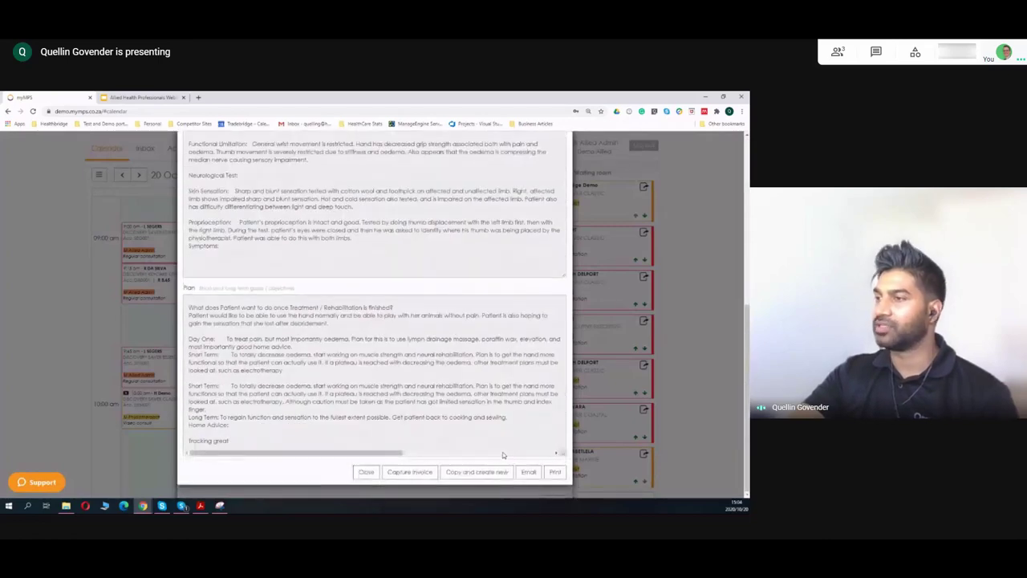
{"action": "scroll", "coordinate": [503, 451], "scroll_direction": "up", "scroll_amount": 10}
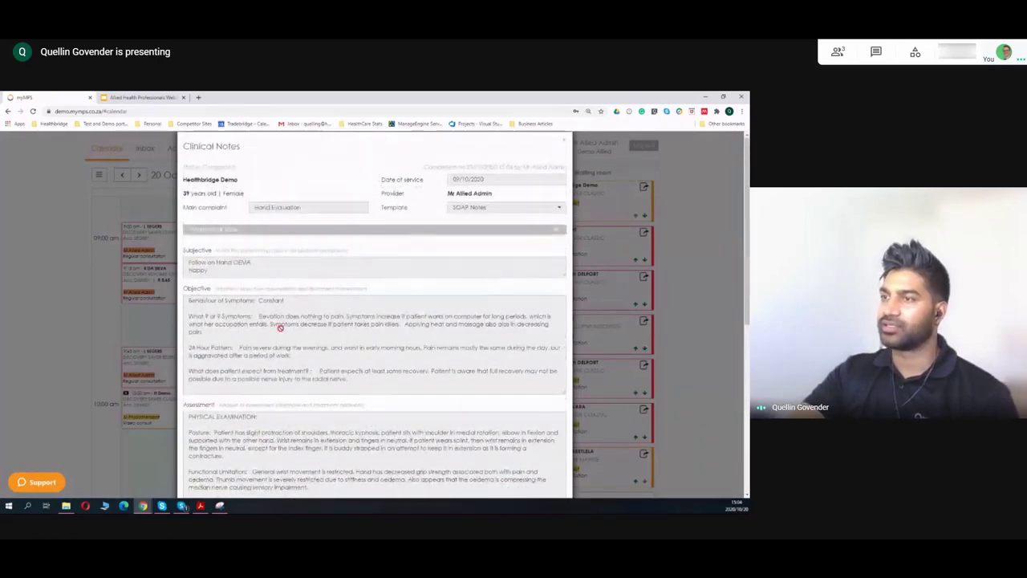
{"action": "scroll", "coordinate": [280, 327], "scroll_direction": "down", "scroll_amount": 10}
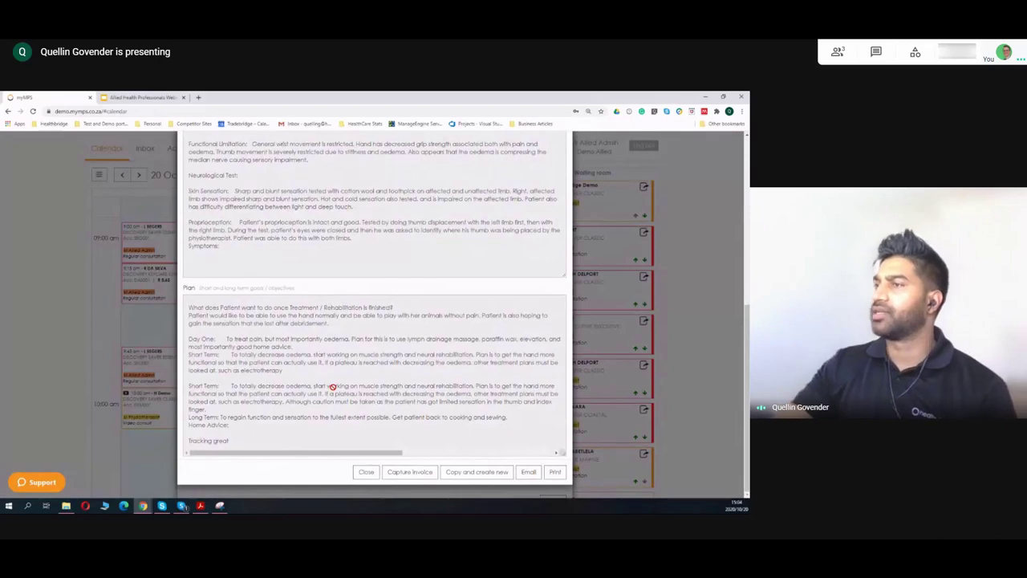
{"action": "scroll", "coordinate": [332, 386], "scroll_direction": "up", "scroll_amount": 10}
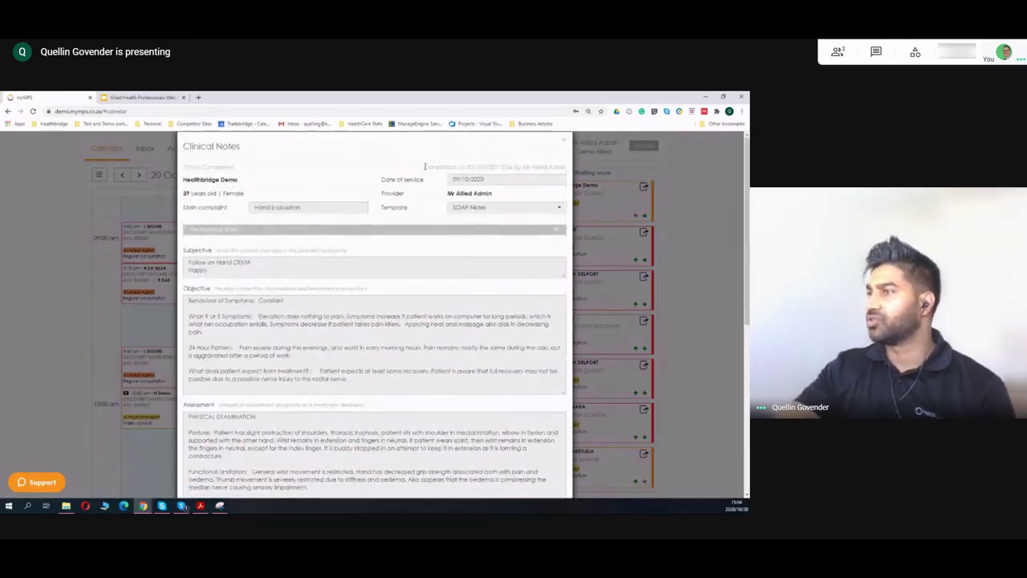
{"action": "left_click_drag", "start_coordinate": [424, 166], "coordinate": [559, 167]}
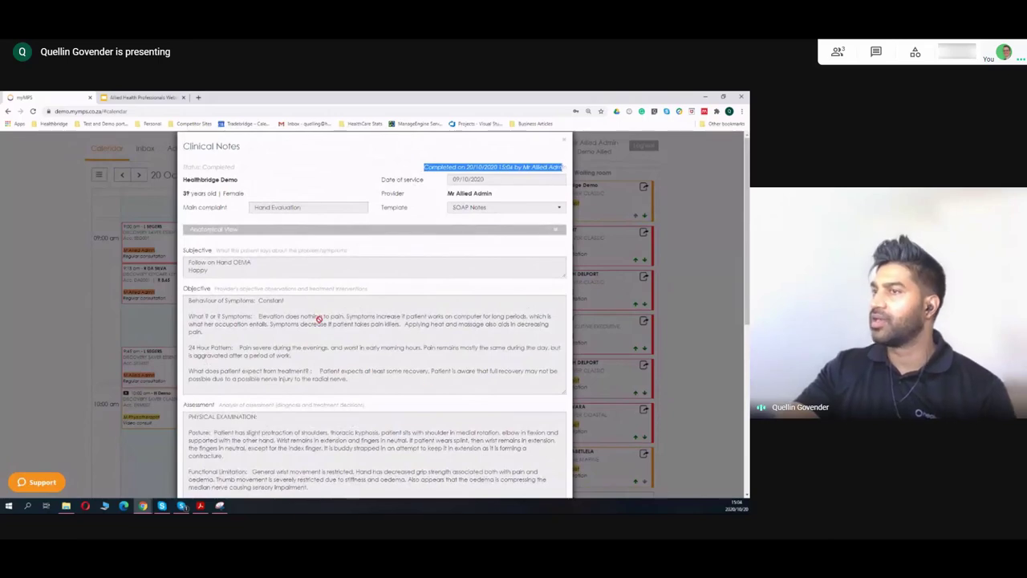
{"action": "scroll", "coordinate": [331, 349], "scroll_direction": "down", "scroll_amount": 5}
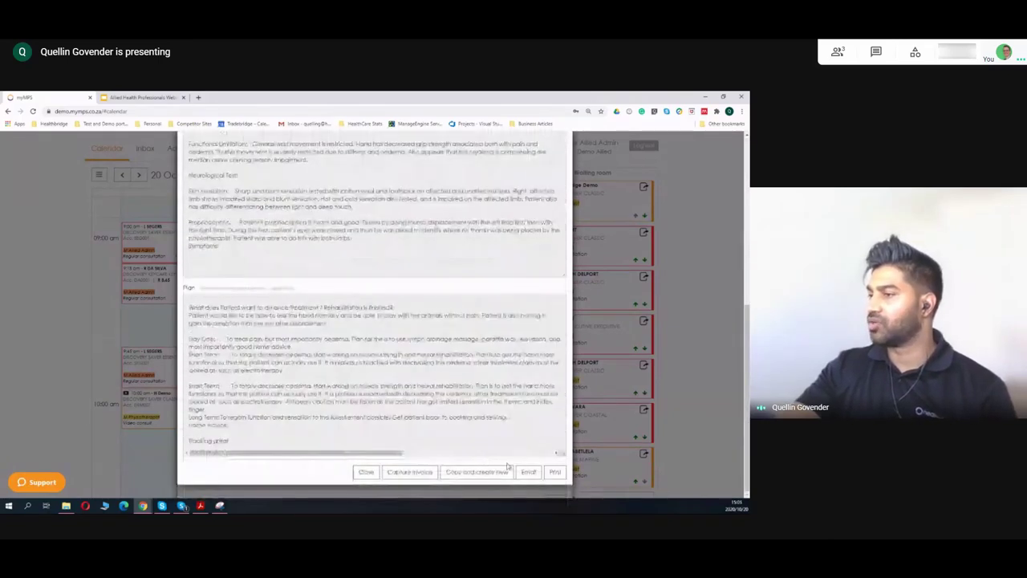
Step: Open the print version of the completed Hand Evaluation note and examine its general notes and the 09/10/2020 visit heading and body chart
{"action": "left_click", "coordinate": [547, 474]}
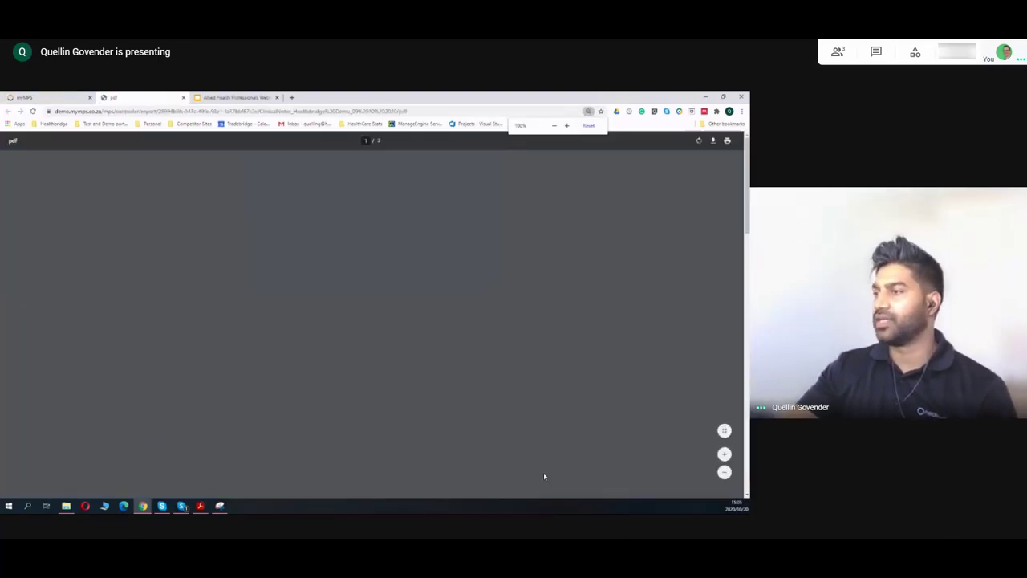
{"action": "scroll", "coordinate": [432, 408], "scroll_direction": "down", "scroll_amount": 2}
{"action": "scroll", "coordinate": [432, 408], "scroll_direction": "down", "scroll_amount": 3}
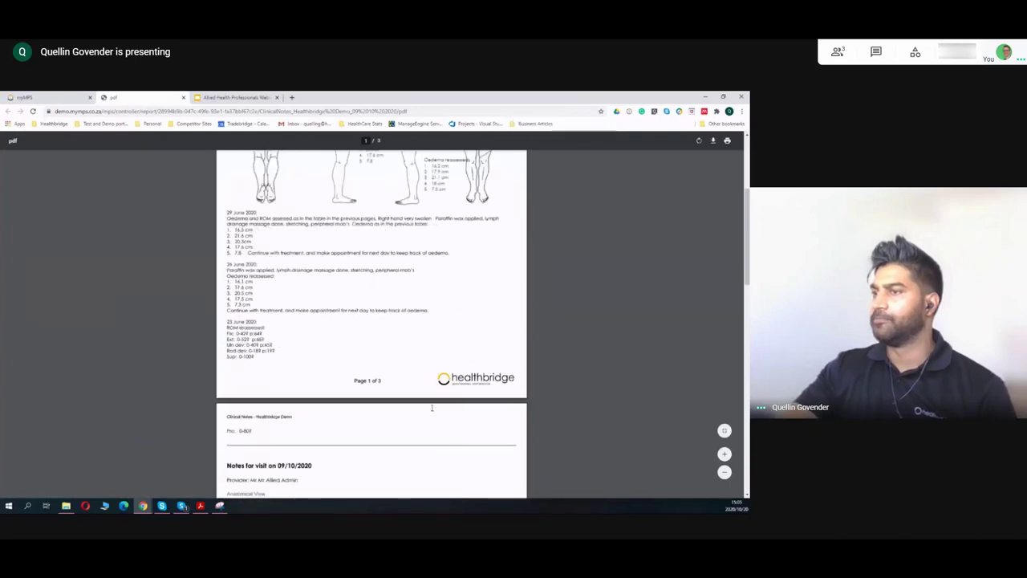
{"action": "scroll", "coordinate": [353, 324], "scroll_direction": "up", "scroll_amount": 5}
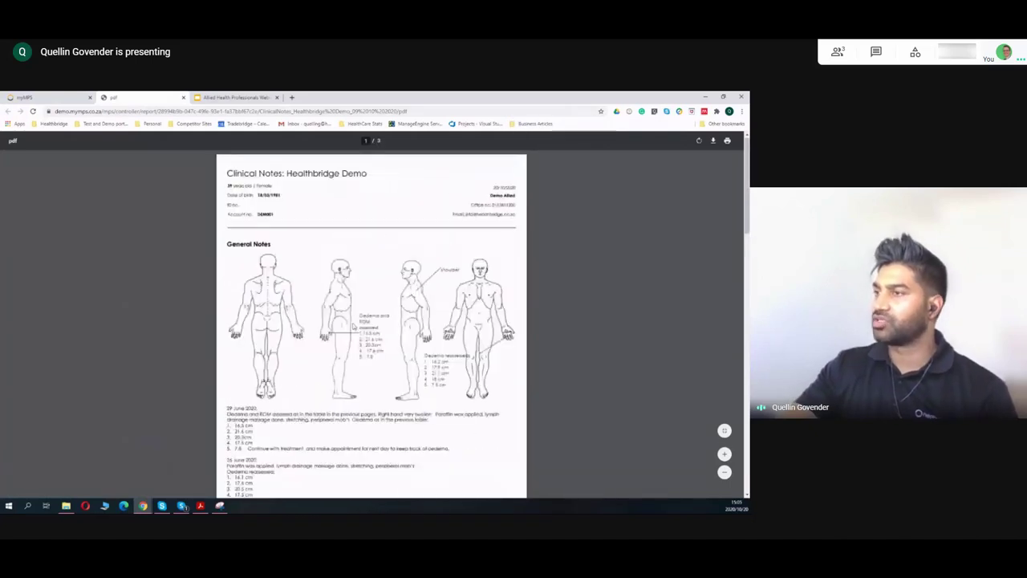
{"action": "scroll", "coordinate": [366, 316], "scroll_direction": "down", "scroll_amount": 6}
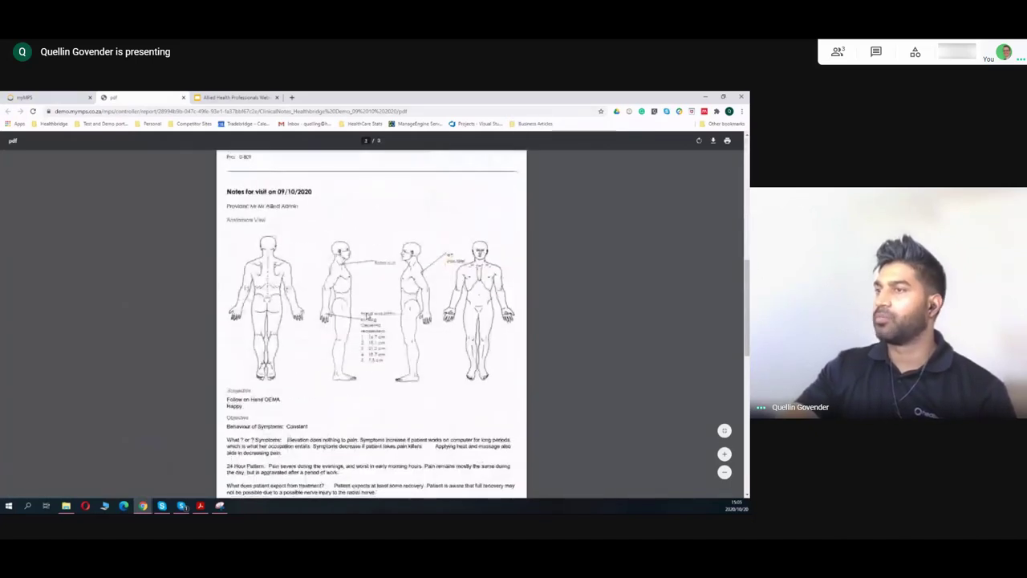
{"action": "left_click_drag", "start_coordinate": [224, 191], "coordinate": [317, 191]}
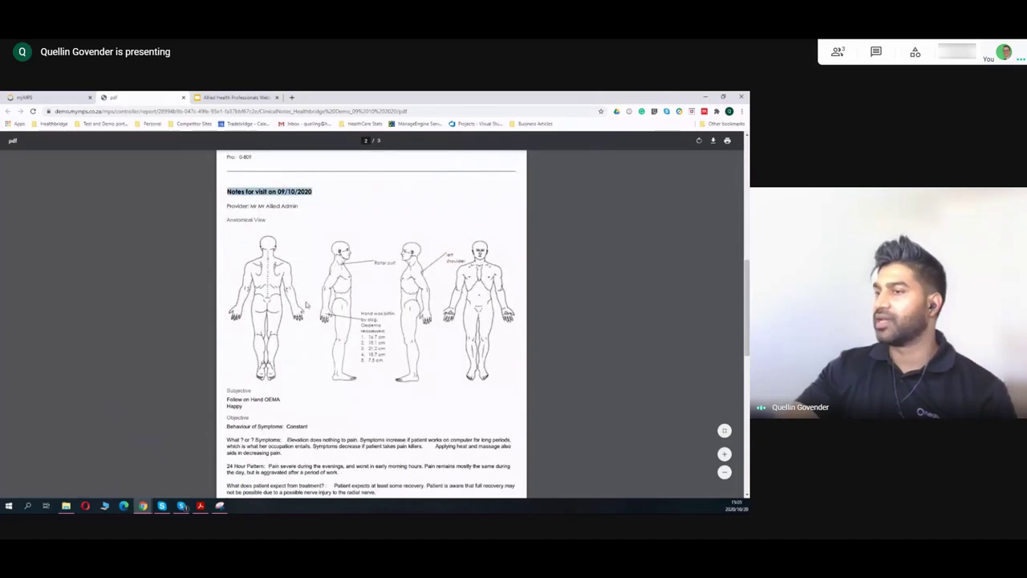
{"action": "scroll", "coordinate": [323, 335], "scroll_direction": "down", "scroll_amount": 2}
{"action": "left_click_drag", "start_coordinate": [324, 335], "coordinate": [322, 361]}
{"action": "left_click", "coordinate": [305, 338]}
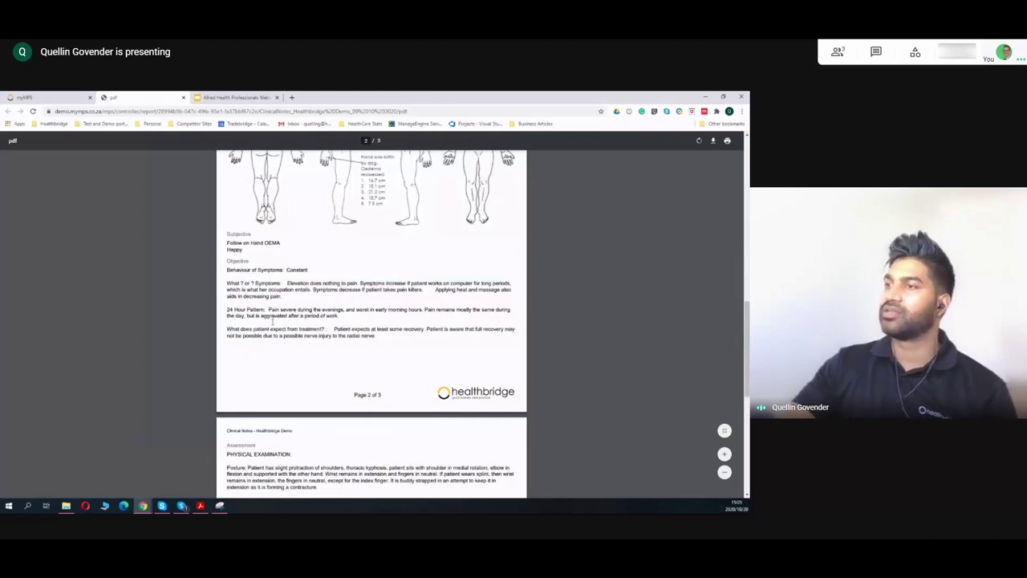
Step: Read the Subjective, Objective, Assessment and Plan sections of the printed visit notes, and close the PDF
{"action": "double_click", "coordinate": [244, 234]}
{"action": "left_click", "coordinate": [231, 259]}
{"action": "scroll", "coordinate": [231, 260], "scroll_direction": "down", "scroll_amount": 3}
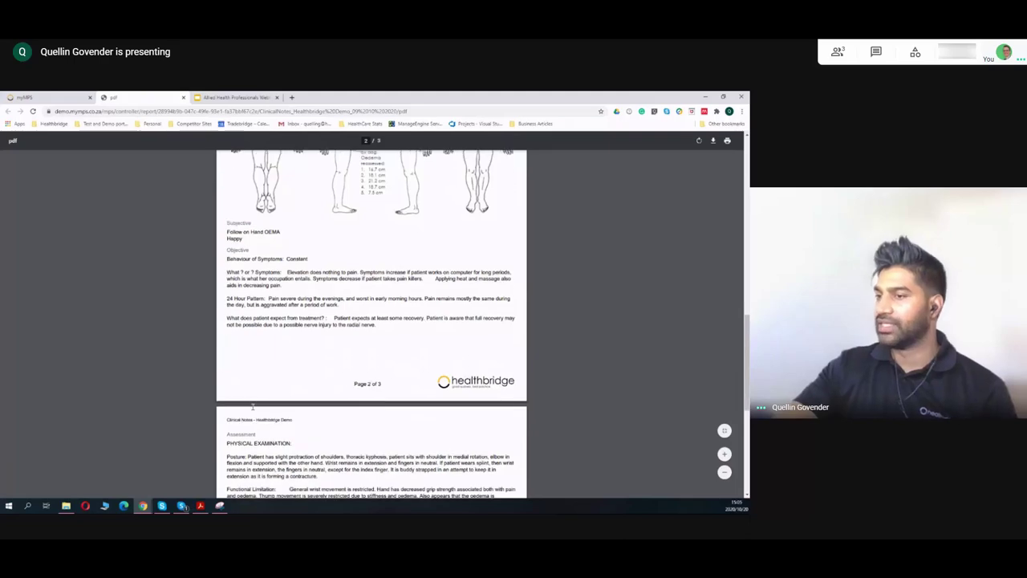
{"action": "scroll", "coordinate": [262, 420], "scroll_direction": "down", "scroll_amount": 3}
{"action": "scroll", "coordinate": [259, 352], "scroll_direction": "up", "scroll_amount": 6}
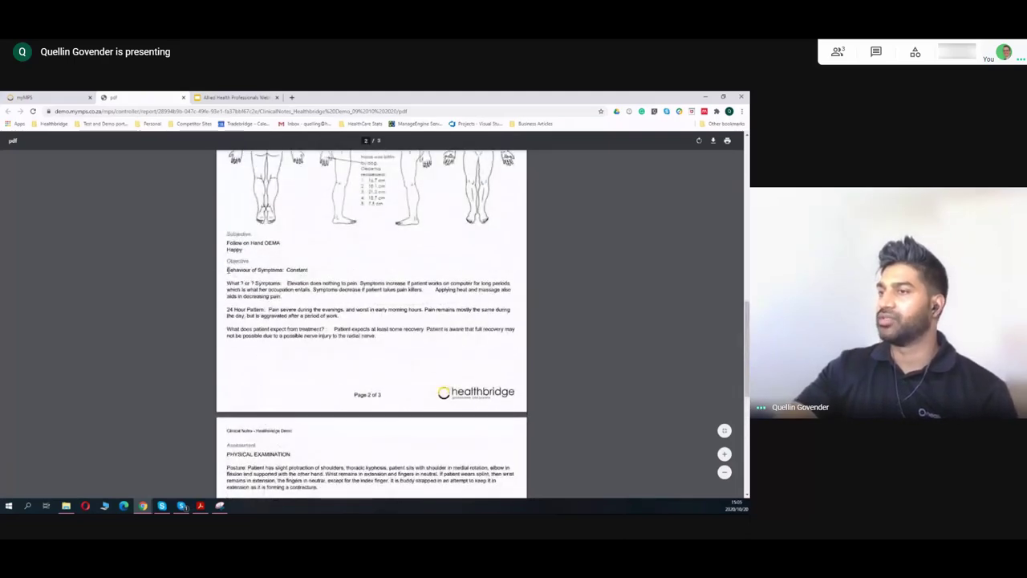
{"action": "left_click_drag", "start_coordinate": [227, 270], "coordinate": [376, 338]}
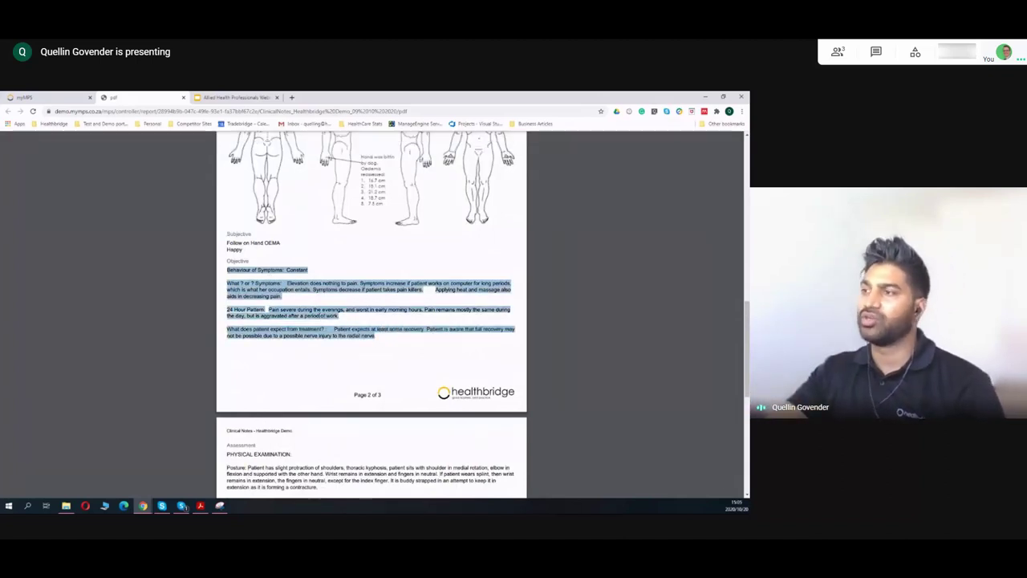
{"action": "scroll", "coordinate": [320, 315], "scroll_direction": "down", "scroll_amount": 4}
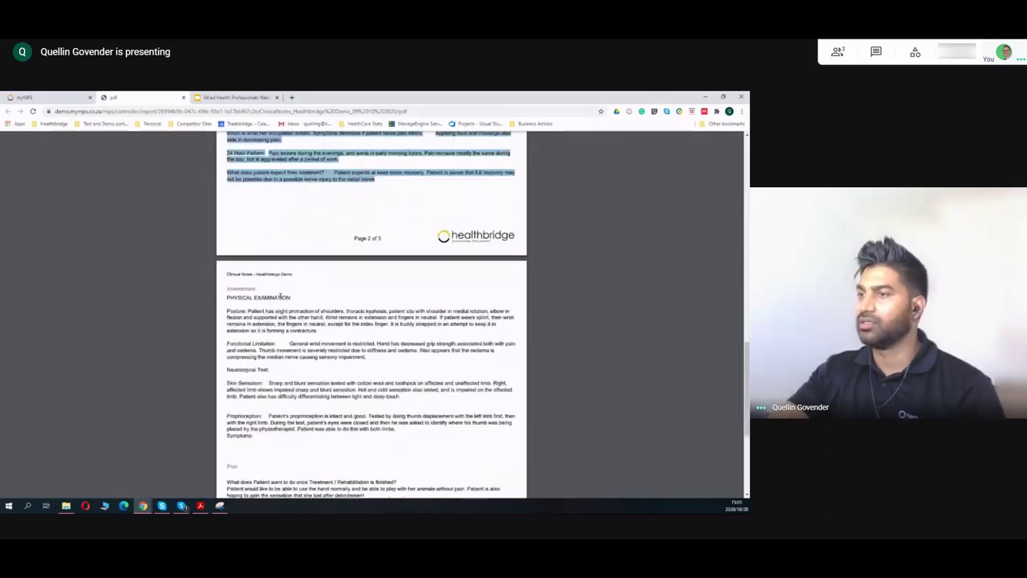
{"action": "scroll", "coordinate": [281, 297], "scroll_direction": "down", "scroll_amount": 3}
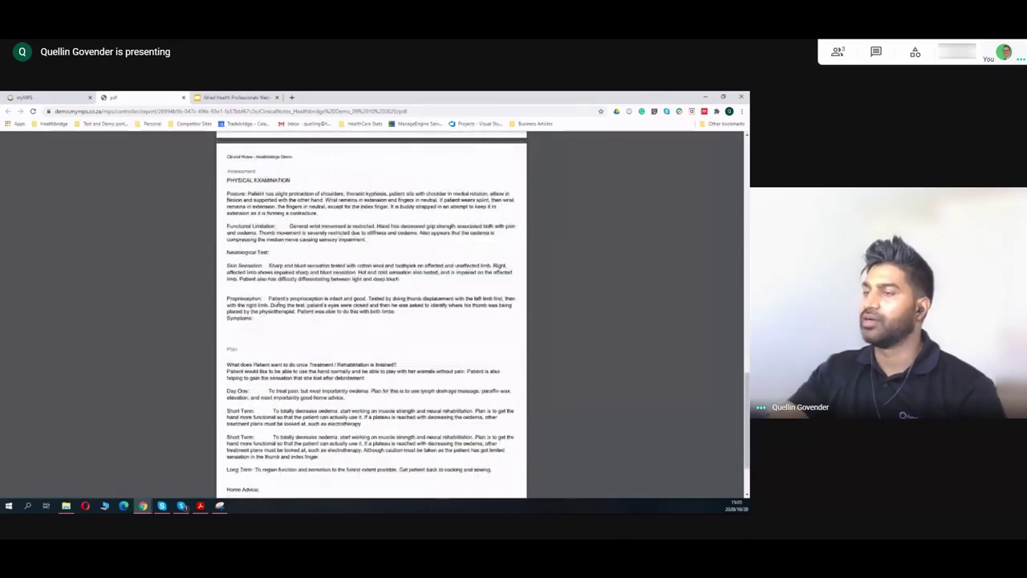
{"action": "scroll", "coordinate": [278, 299], "scroll_direction": "down", "scroll_amount": 2}
{"action": "scroll", "coordinate": [278, 299], "scroll_direction": "up", "scroll_amount": 10}
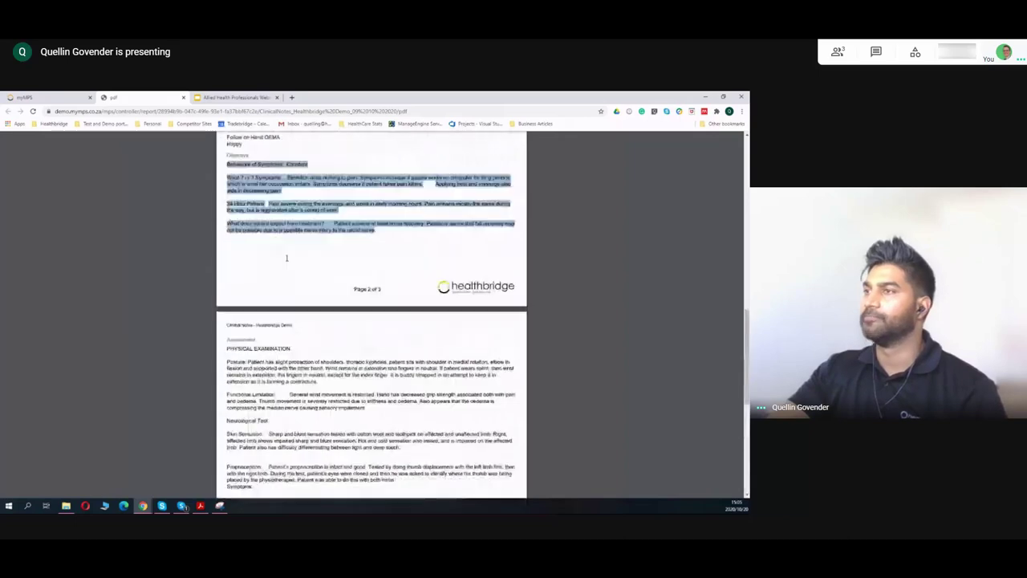
{"action": "left_click", "coordinate": [184, 97]}
Step: Copy the completed Hand Evaluation into a new clinical note with 20/10/2020 as its date of service
{"action": "scroll", "coordinate": [455, 388], "scroll_direction": "up", "scroll_amount": 10}
{"action": "scroll", "coordinate": [454, 387], "scroll_direction": "down", "scroll_amount": 10}
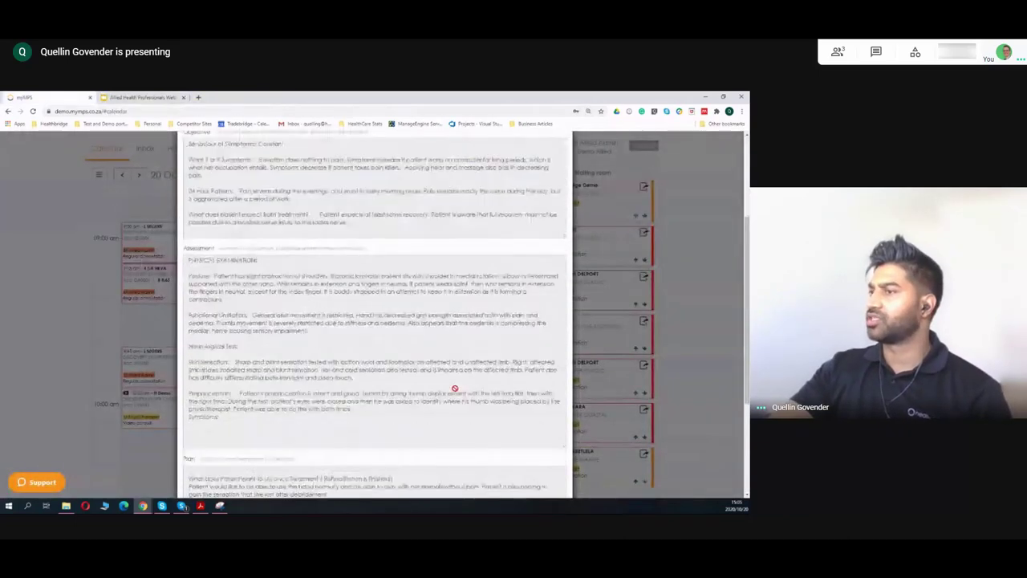
{"action": "scroll", "coordinate": [454, 390], "scroll_direction": "up", "scroll_amount": 10}
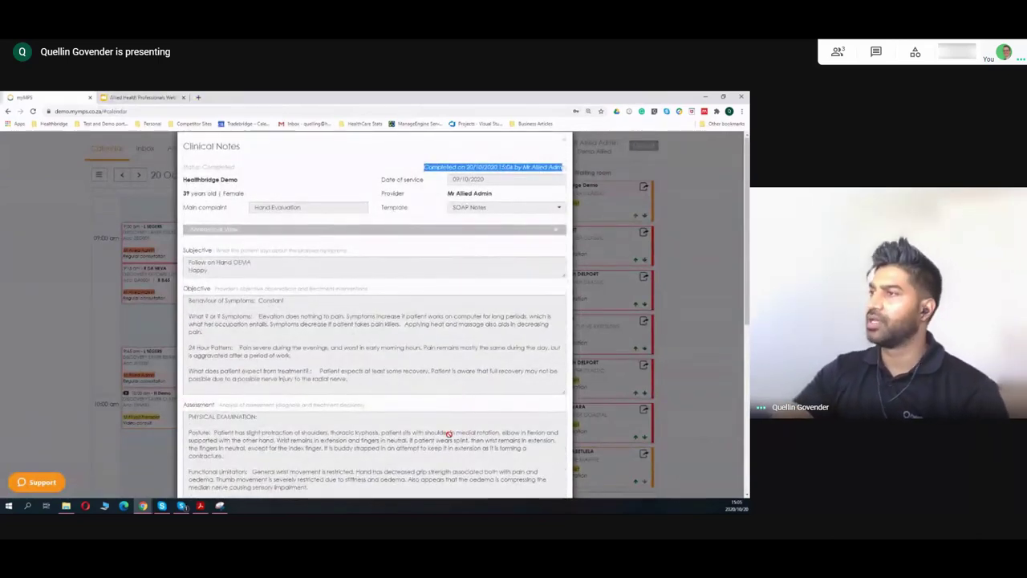
{"action": "scroll", "coordinate": [454, 393], "scroll_direction": "down", "scroll_amount": 10}
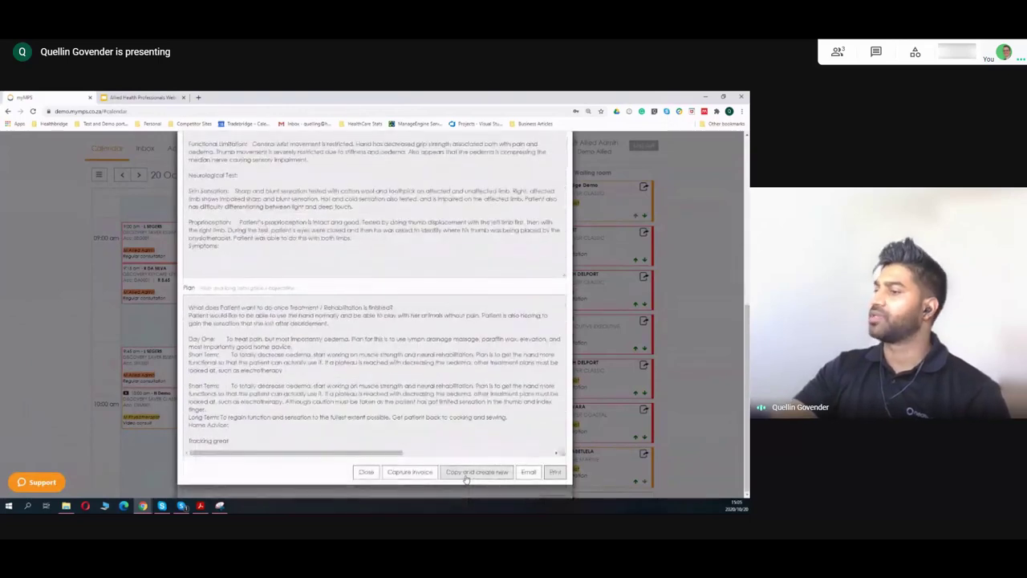
{"action": "left_click", "coordinate": [465, 473]}
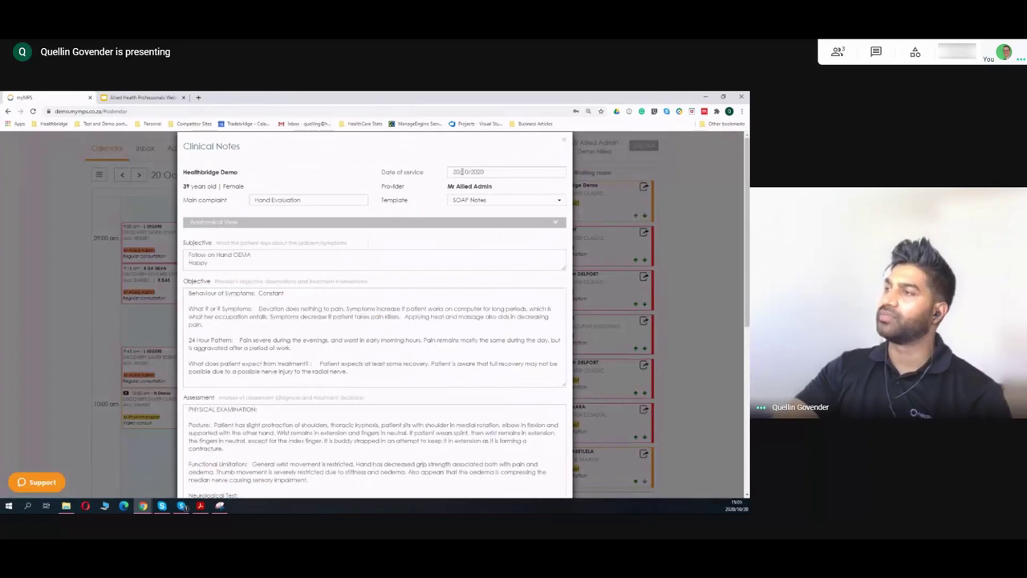
{"action": "left_click", "coordinate": [488, 171]}
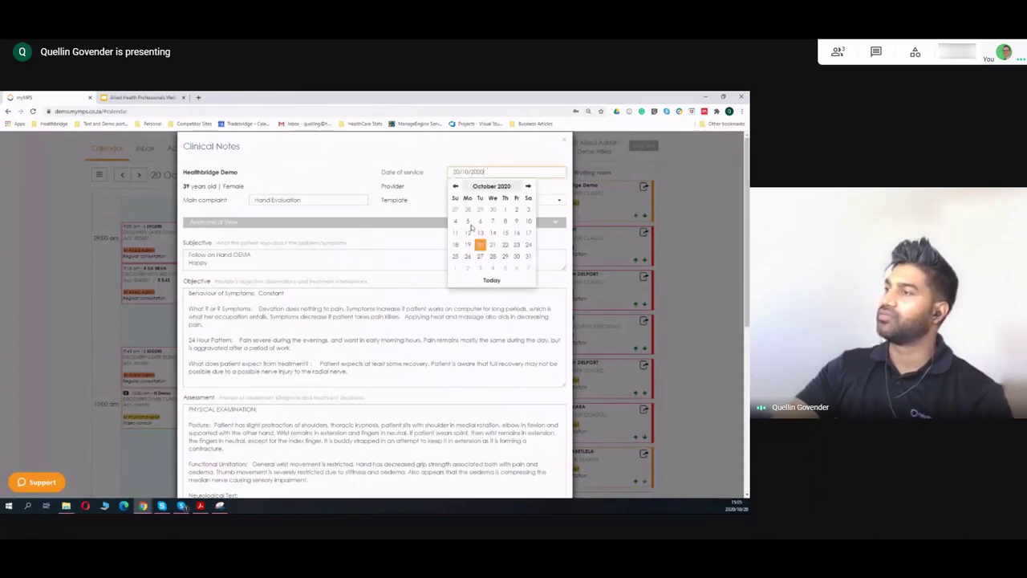
{"action": "left_click", "coordinate": [480, 245]}
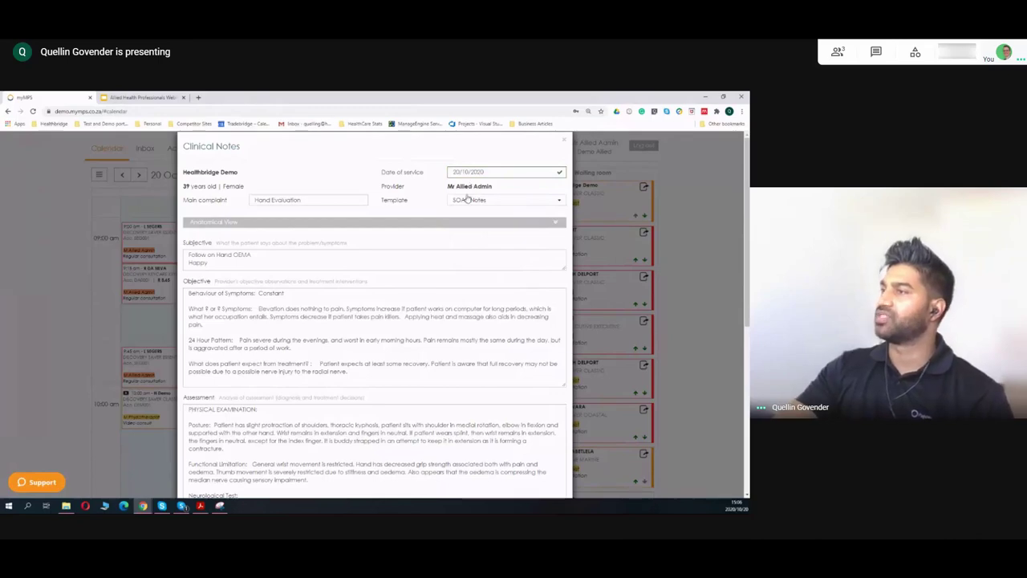
Step: Replace the Plan's long-term goal, home advice and closing remark with "great webinar session and progress made on plan"
{"action": "scroll", "coordinate": [467, 201], "scroll_direction": "down", "scroll_amount": 2}
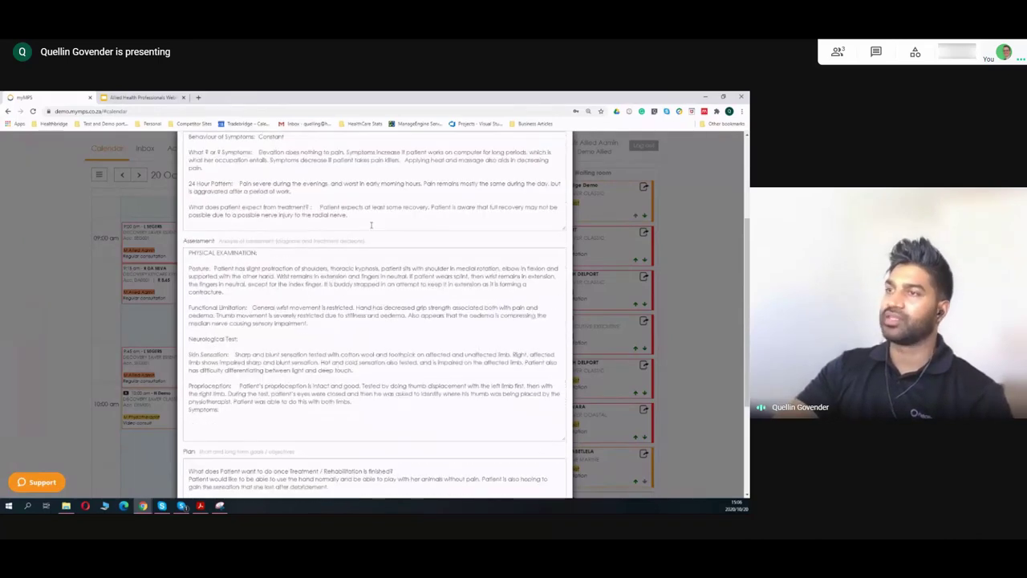
{"action": "left_click_drag", "start_coordinate": [209, 184], "coordinate": [188, 175]}
{"action": "scroll", "coordinate": [225, 215], "scroll_direction": "down", "scroll_amount": 6}
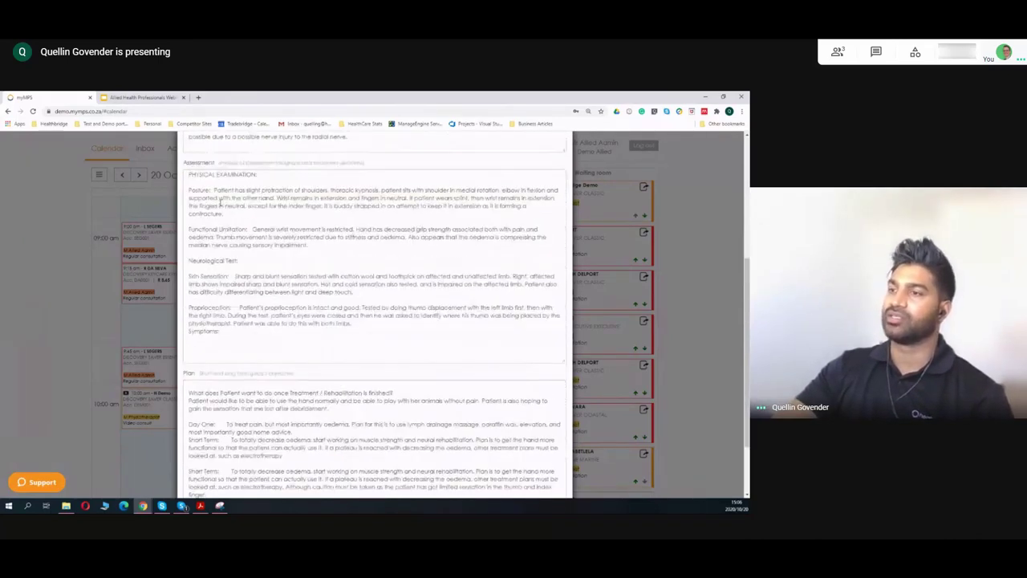
{"action": "left_click_drag", "start_coordinate": [233, 442], "coordinate": [182, 419]}
{"action": "key", "text": "BackSpace"}
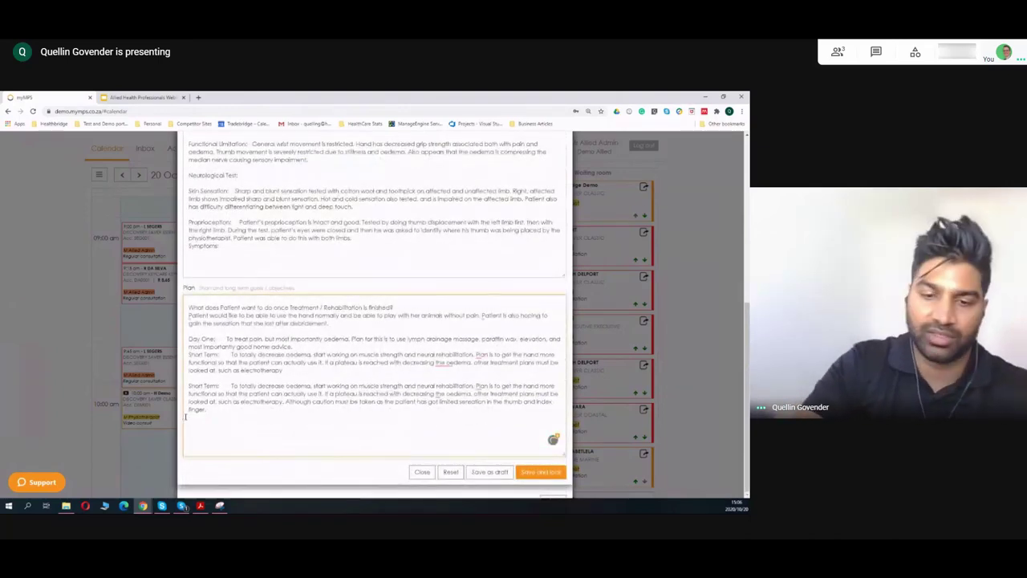
{"action": "key", "text": "Return"}
{"action": "key", "text": "Return"}
{"action": "type", "text": "great webinar session and progress made on plan"}
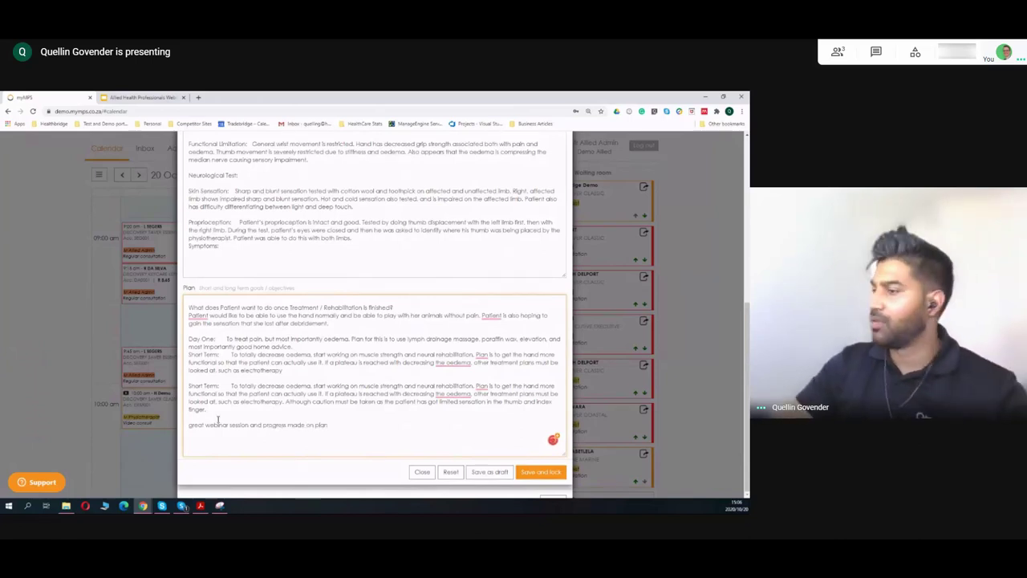
Step: Accept the grammar suggestions in the Plan text, correcting the wording to "oedema", "The plan" and "The patient"
{"action": "right_click", "coordinate": [457, 395]}
{"action": "left_click", "coordinate": [465, 405]}
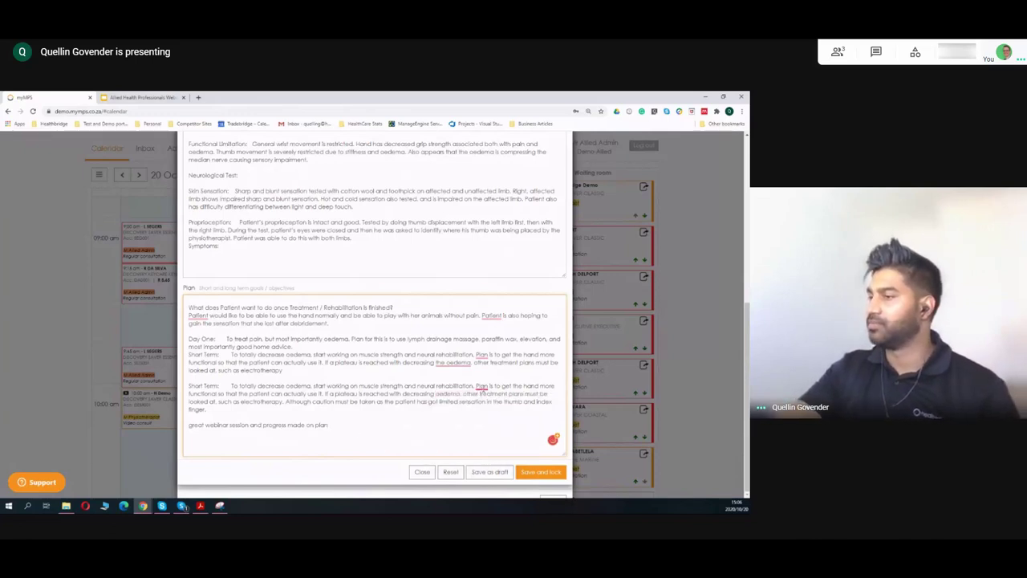
{"action": "left_click", "coordinate": [455, 386]}
{"action": "mouse_move", "coordinate": [482, 354]}
{"action": "left_click", "coordinate": [490, 371]}
{"action": "mouse_move", "coordinate": [491, 315]}
{"action": "left_click", "coordinate": [493, 335]}
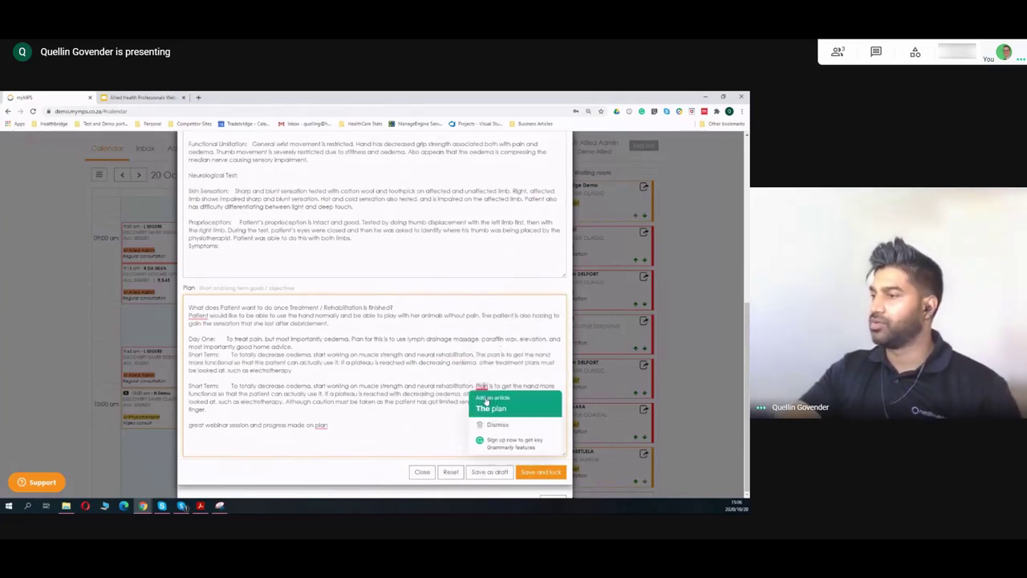
{"action": "left_click", "coordinate": [489, 402]}
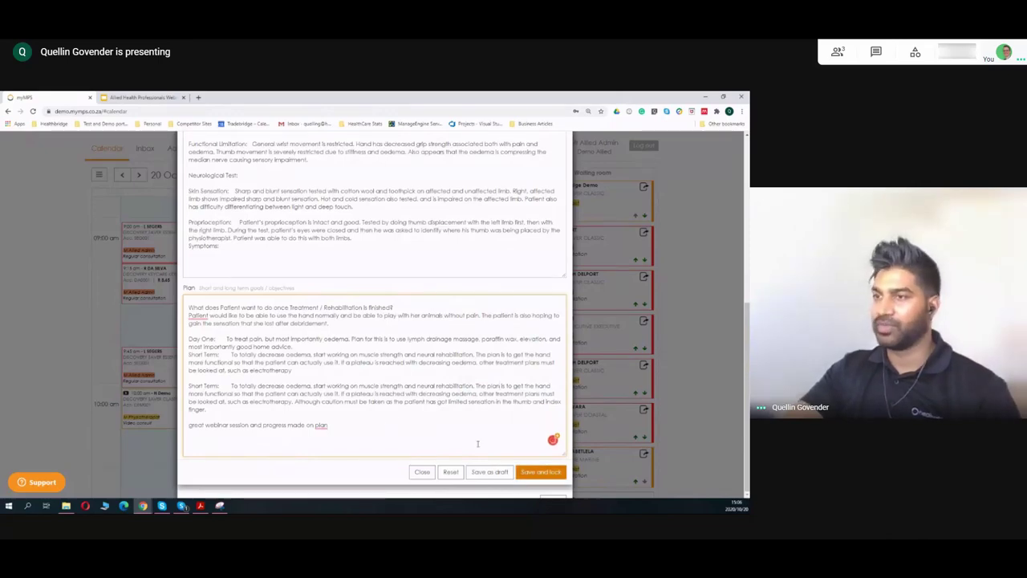
Step: Check the new Hand Evaluation note from top to bottom, save and lock it, and review the locked version
{"action": "scroll", "coordinate": [477, 444], "scroll_direction": "up", "scroll_amount": 10}
{"action": "scroll", "coordinate": [475, 479], "scroll_direction": "down", "scroll_amount": 3}
{"action": "scroll", "coordinate": [473, 479], "scroll_direction": "down", "scroll_amount": 3}
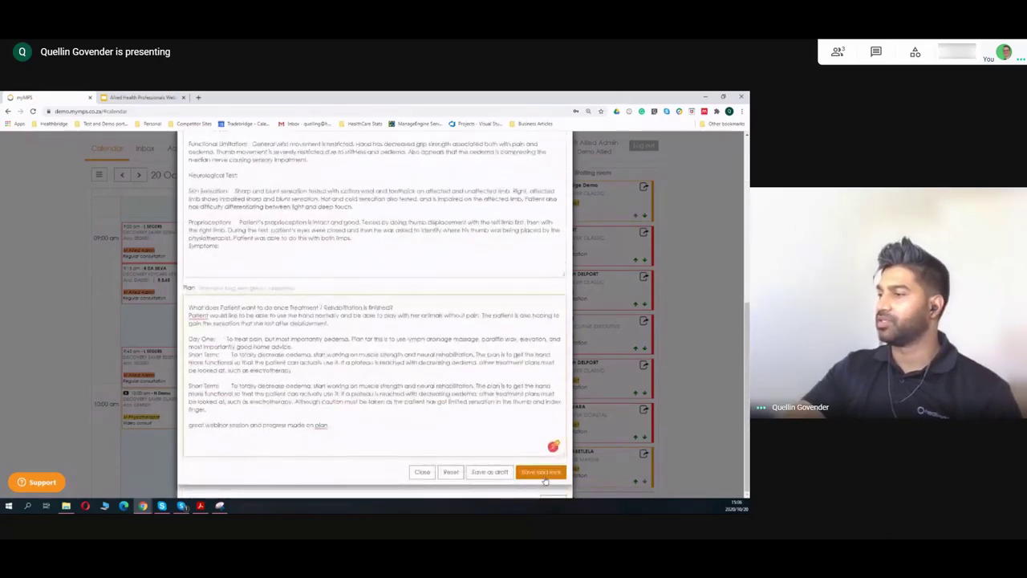
{"action": "left_click", "coordinate": [541, 472]}
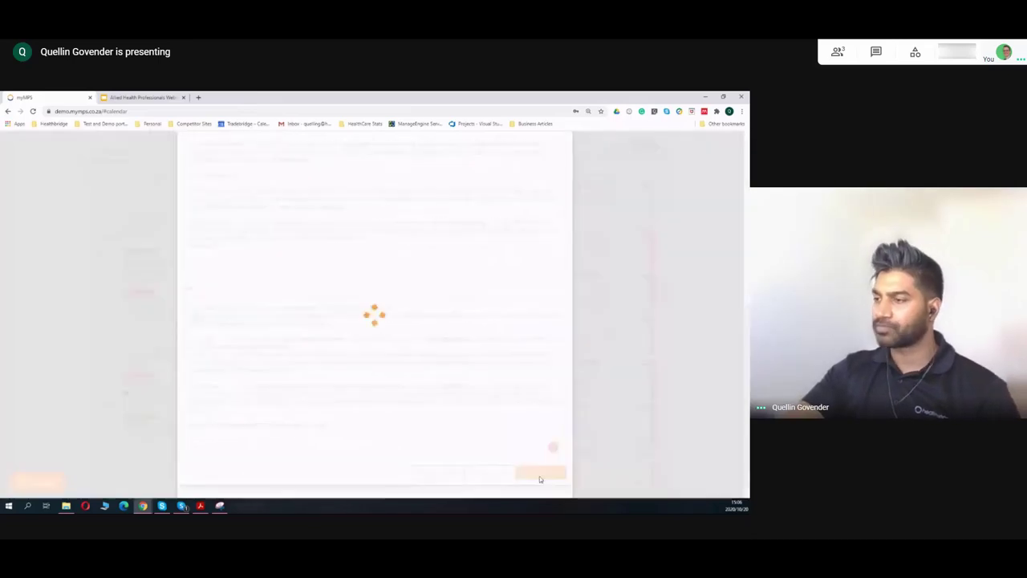
{"action": "scroll", "coordinate": [426, 400], "scroll_direction": "down", "scroll_amount": 4}
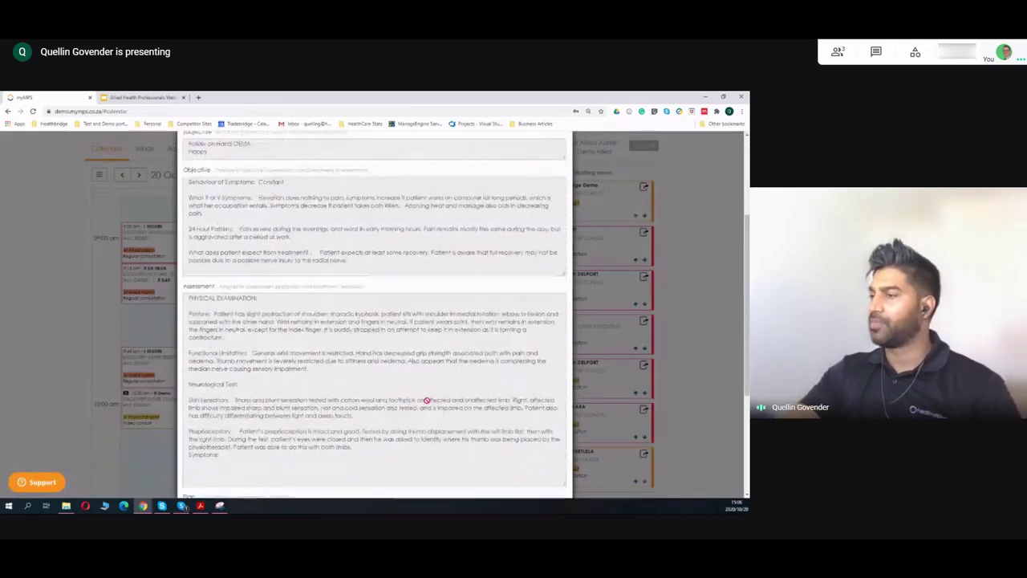
{"action": "scroll", "coordinate": [426, 400], "scroll_direction": "down", "scroll_amount": 3}
Step: Start capturing an invoice from the locked note and inspect its list of invoiced and uninvoiced appointments, keeping 20/10/2020 at 10:00
{"action": "left_click", "coordinate": [406, 472]}
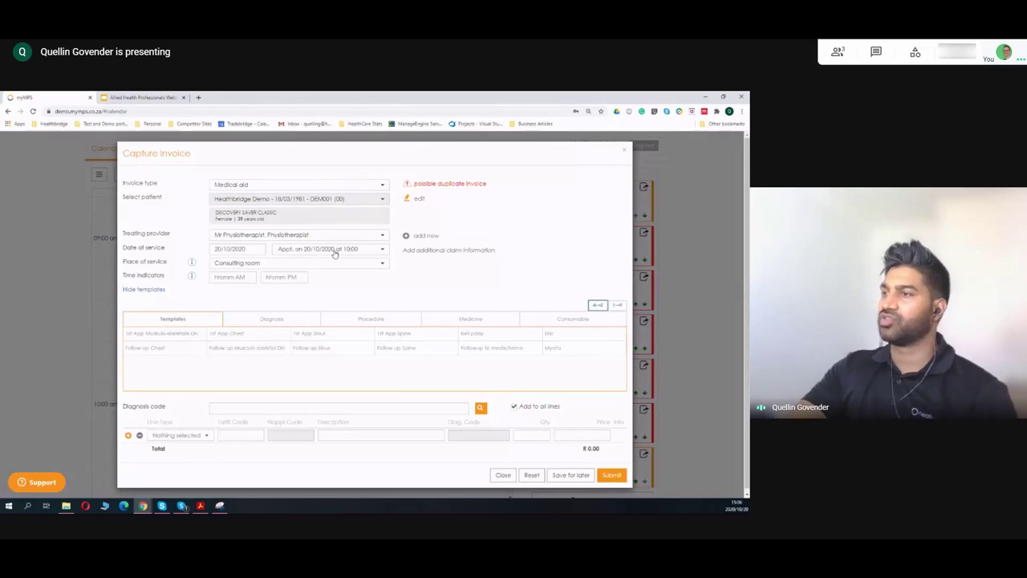
{"action": "left_click", "coordinate": [361, 249]}
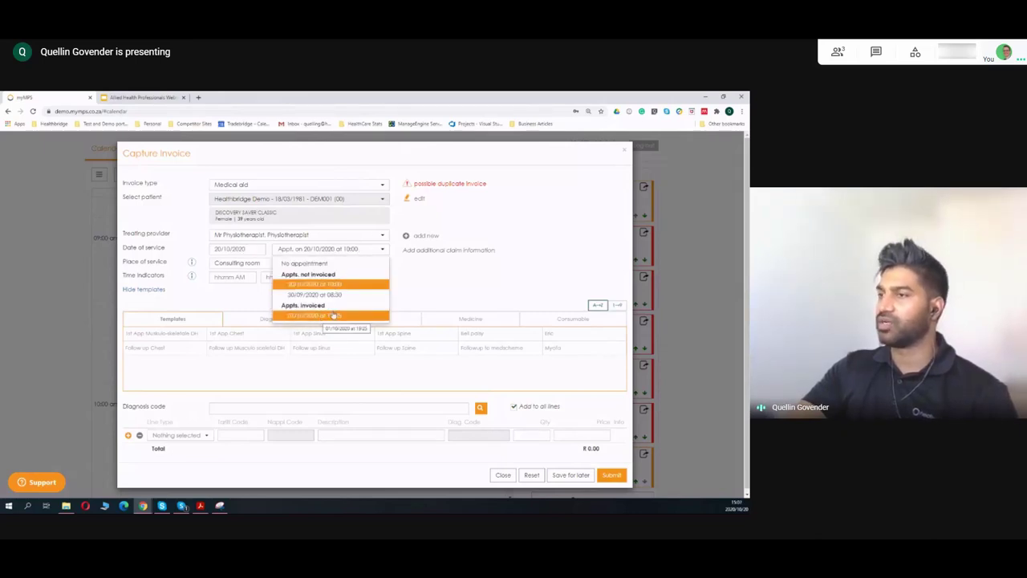
{"action": "left_click", "coordinate": [409, 273]}
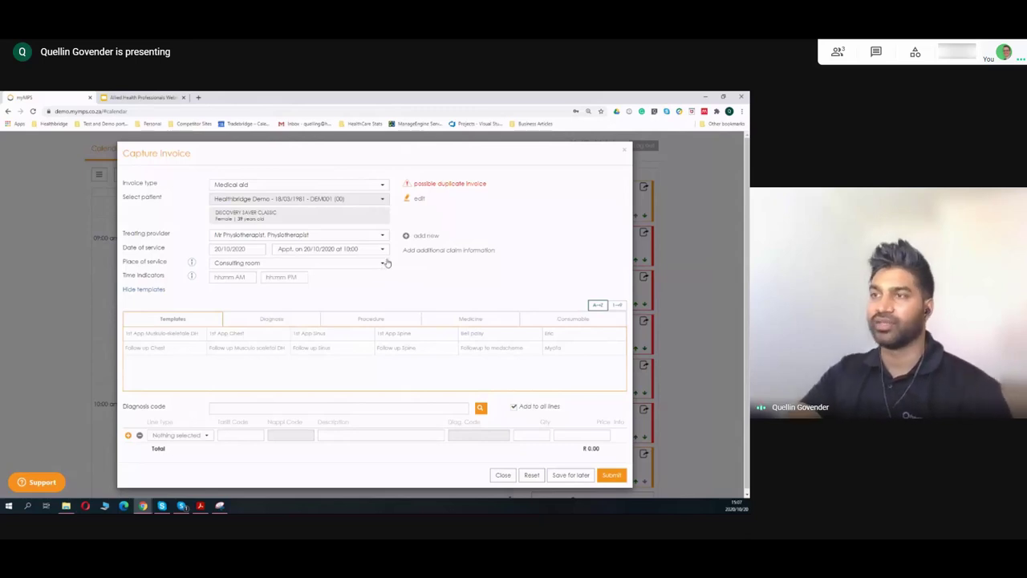
{"action": "scroll", "coordinate": [346, 262], "scroll_direction": "down", "scroll_amount": 1}
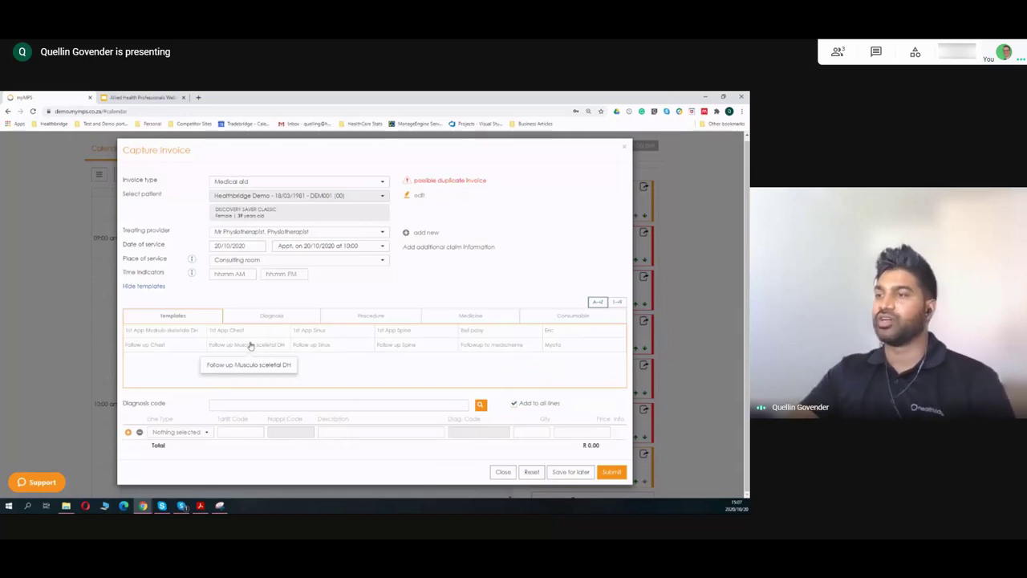
Step: Fill the invoice from the 1st App Sinus template and check its diagnosis code and procedure lines
{"action": "left_click", "coordinate": [310, 335]}
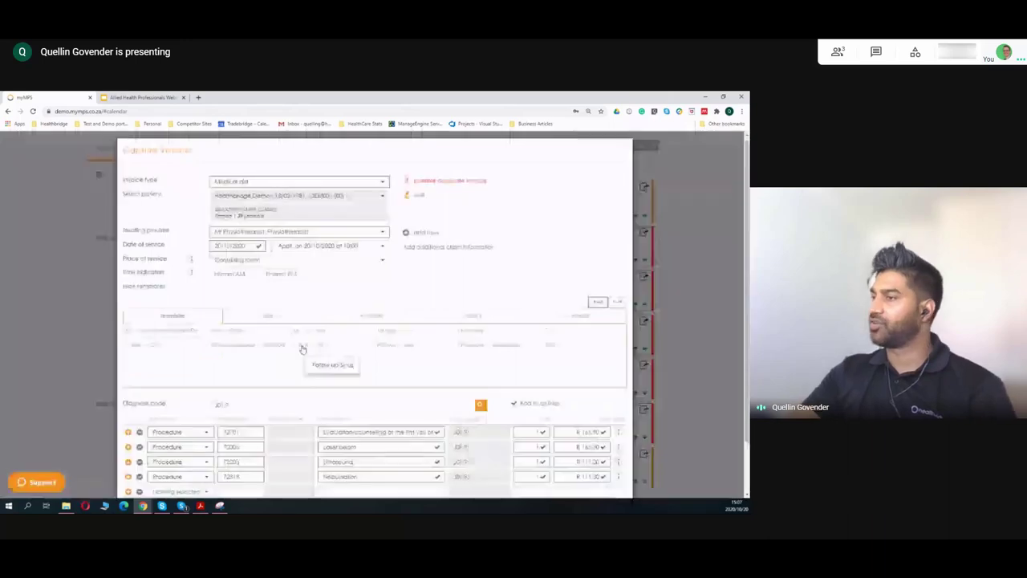
{"action": "left_click", "coordinate": [302, 349]}
{"action": "scroll", "coordinate": [216, 344], "scroll_direction": "down", "scroll_amount": 2}
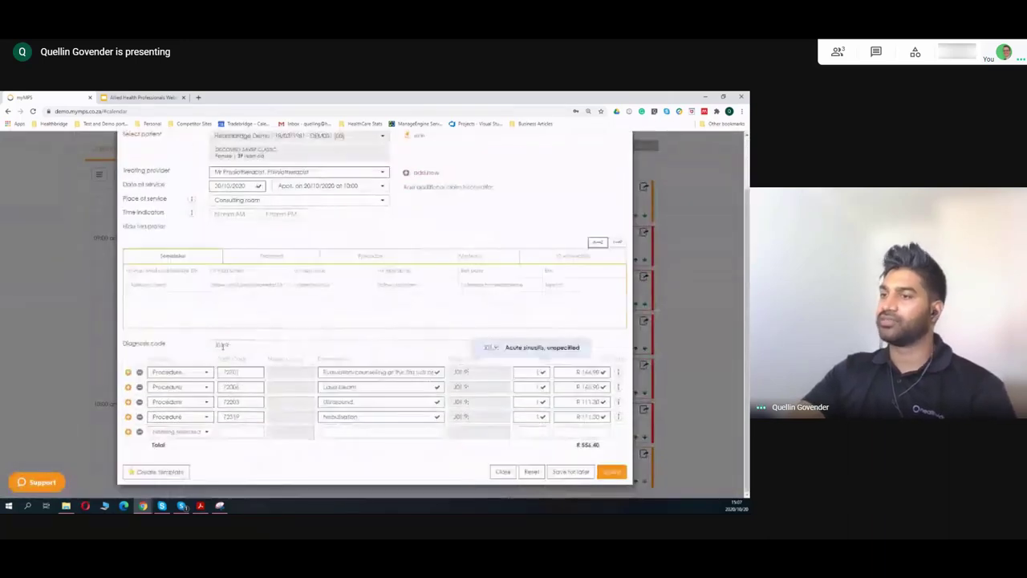
{"action": "double_click", "coordinate": [216, 345]}
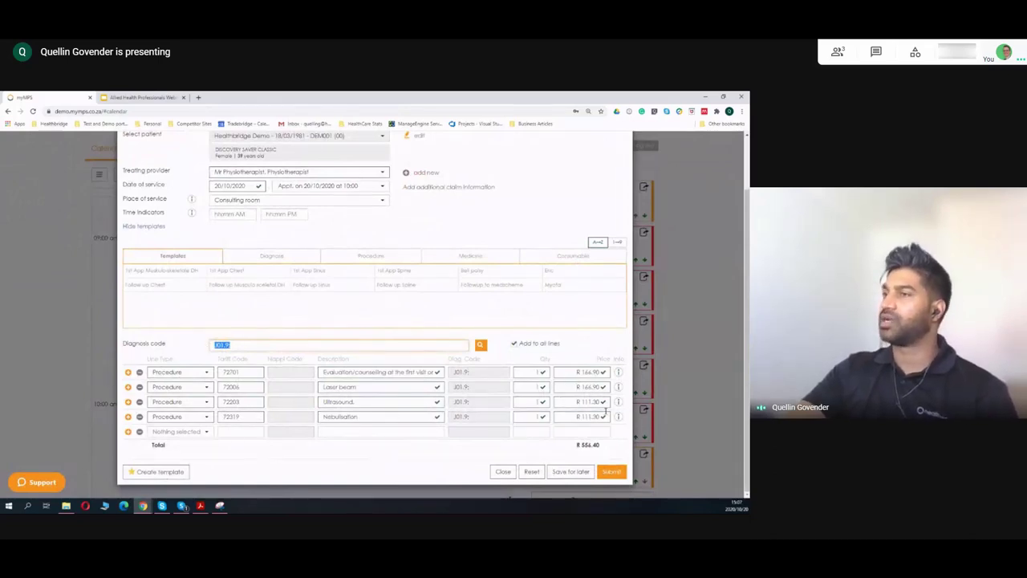
Step: Review the invoice filled from the template, and clear its diagnosis code and procedure lines
{"action": "scroll", "coordinate": [298, 224], "scroll_direction": "up", "scroll_amount": 2}
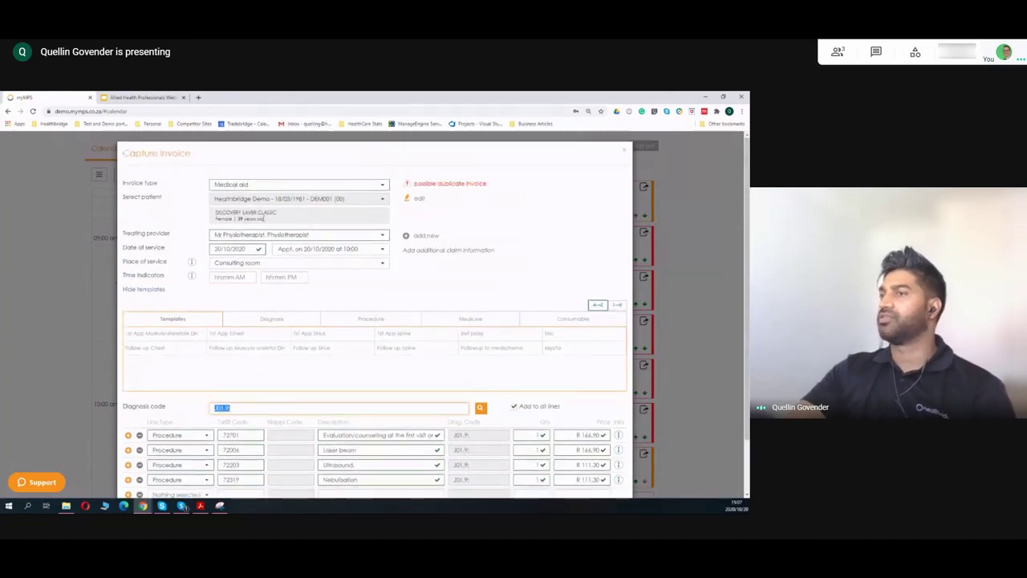
{"action": "scroll", "coordinate": [326, 288], "scroll_direction": "down", "scroll_amount": 2}
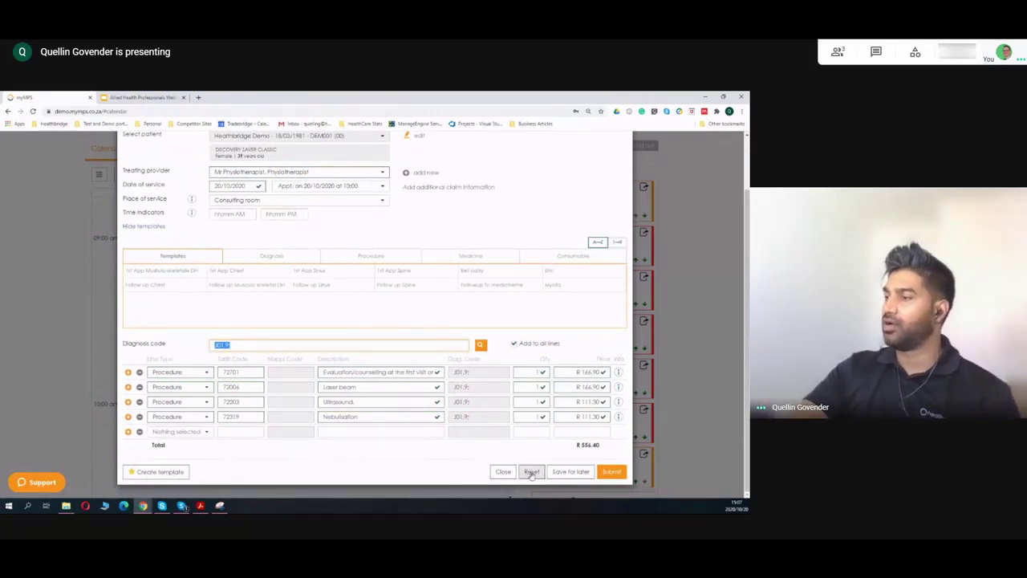
{"action": "left_click", "coordinate": [532, 472]}
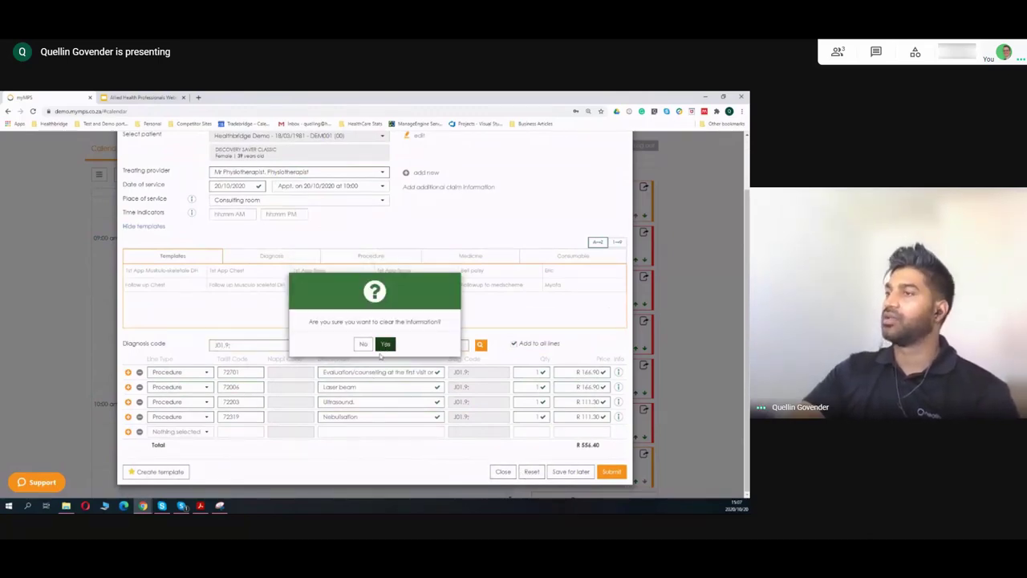
{"action": "left_click", "coordinate": [385, 344]}
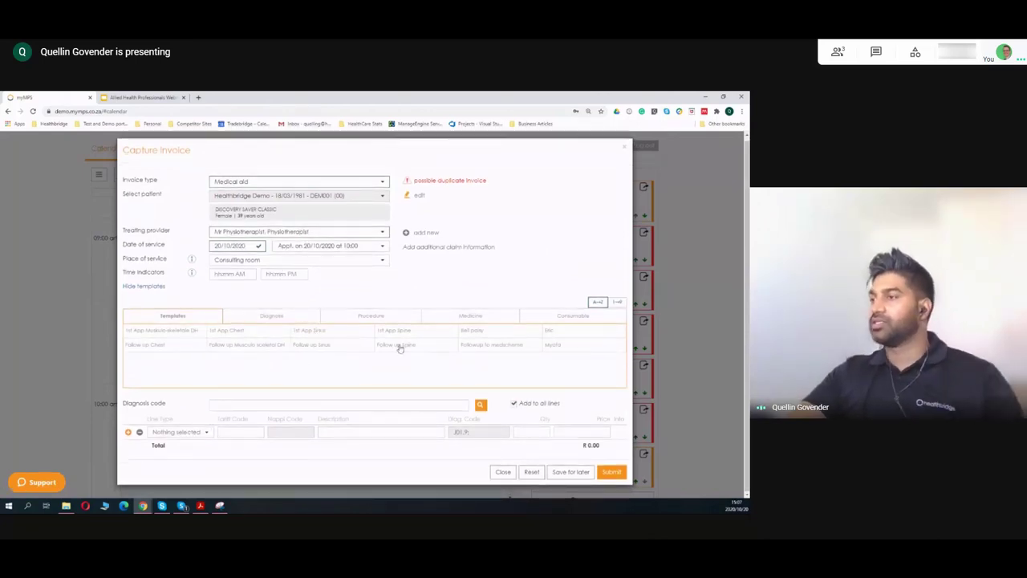
Step: Add two procedure lines to the invoice with tariff codes 72301 and 72501
{"action": "left_click", "coordinate": [192, 431]}
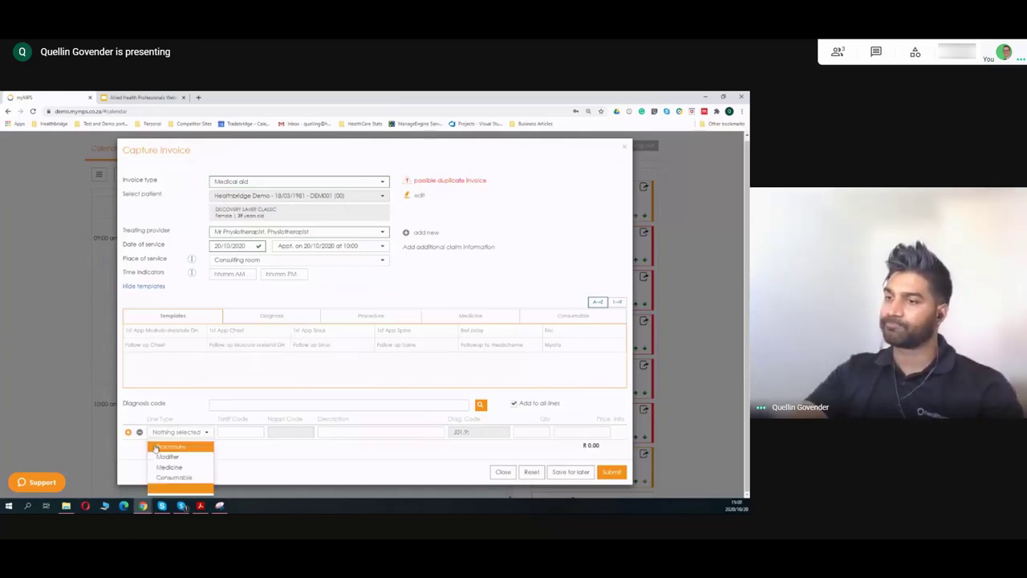
{"action": "left_click", "coordinate": [172, 466]}
{"action": "left_click", "coordinate": [232, 431]}
{"action": "type", "text": "72301"}
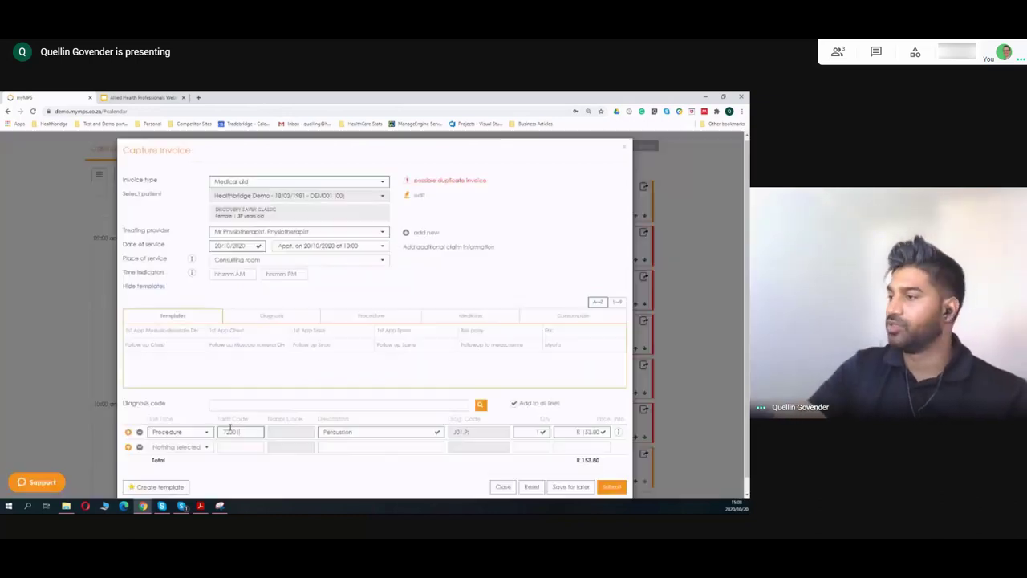
{"action": "left_click", "coordinate": [179, 449]}
{"action": "left_click", "coordinate": [172, 470]}
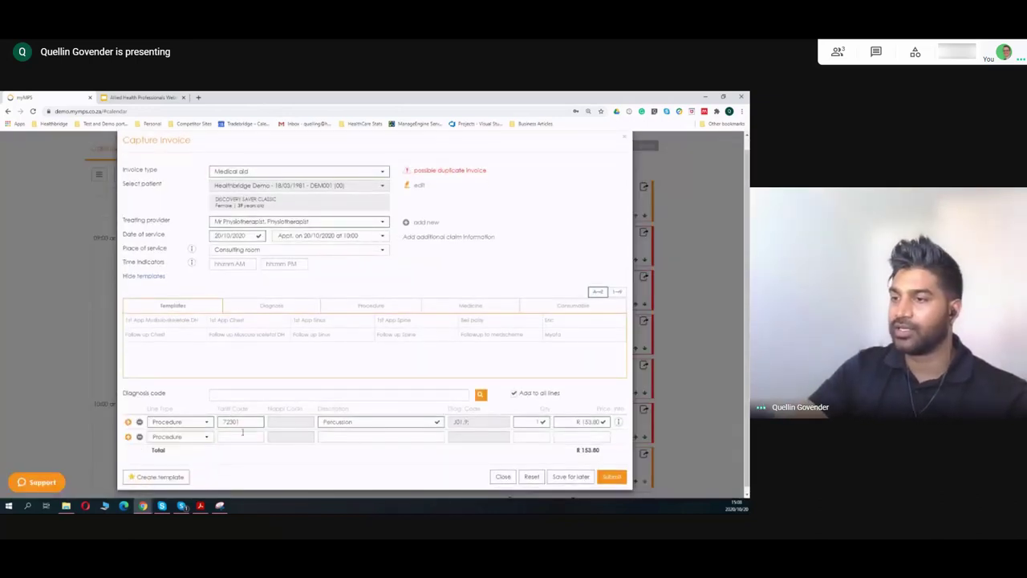
{"action": "left_click", "coordinate": [241, 434]}
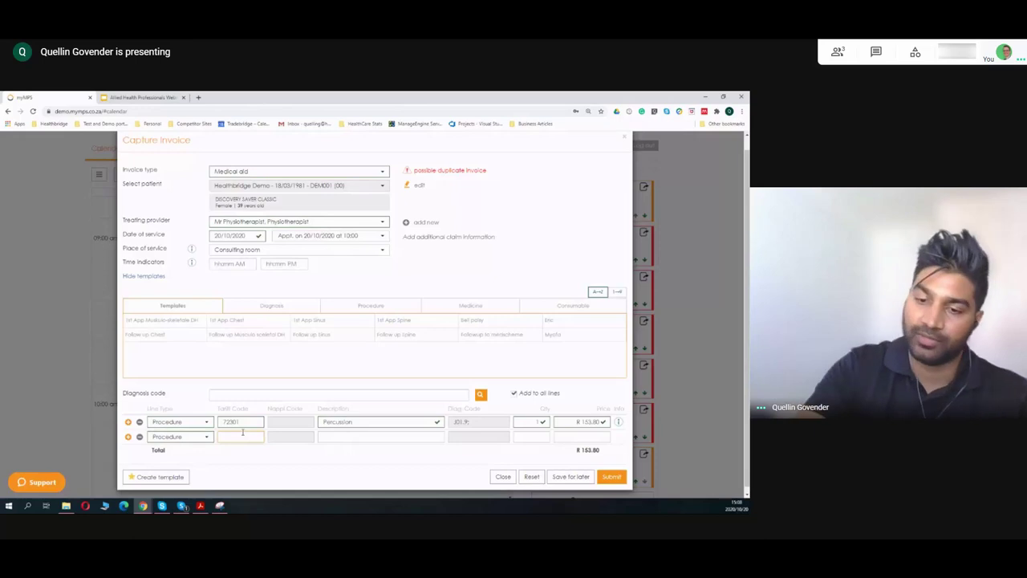
{"action": "type", "text": "72301"}
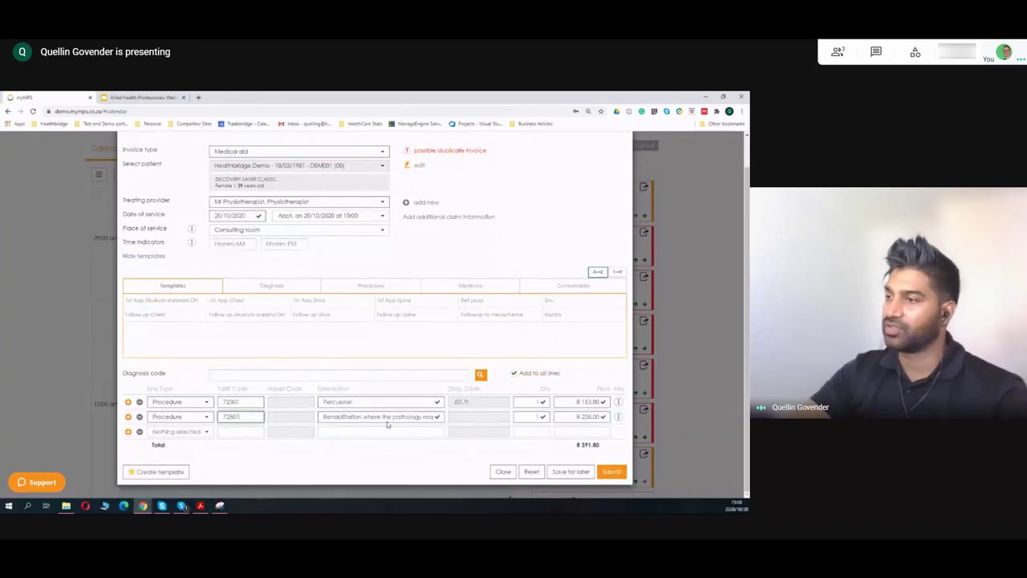
Step: Create a template from the invoice lines, named Rehab 1, with diagnosis code J01.4 for acute pansinusitis
{"action": "left_click", "coordinate": [155, 471]}
{"action": "left_click", "coordinate": [301, 279]}
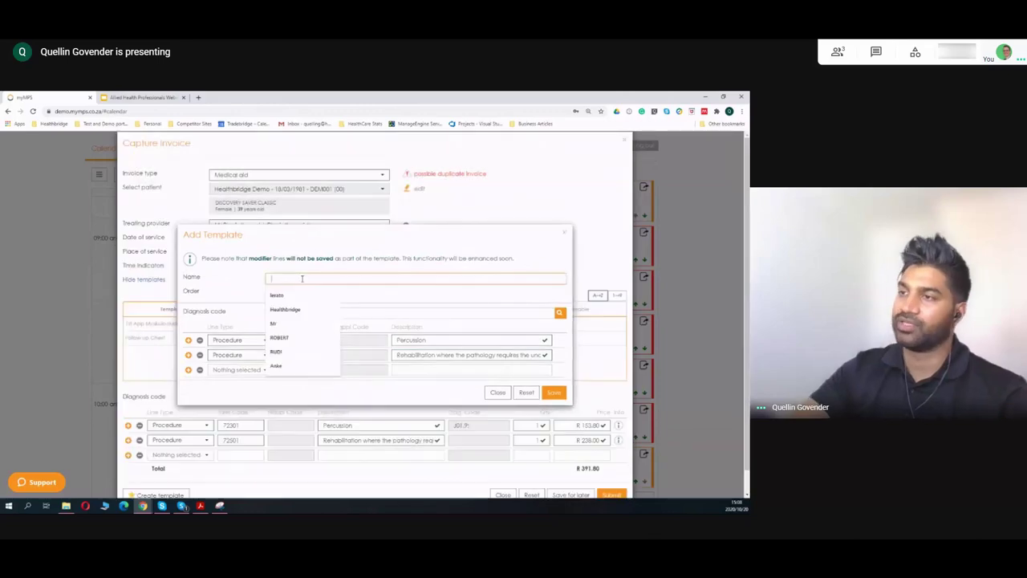
{"action": "type", "text": "Rehab"}
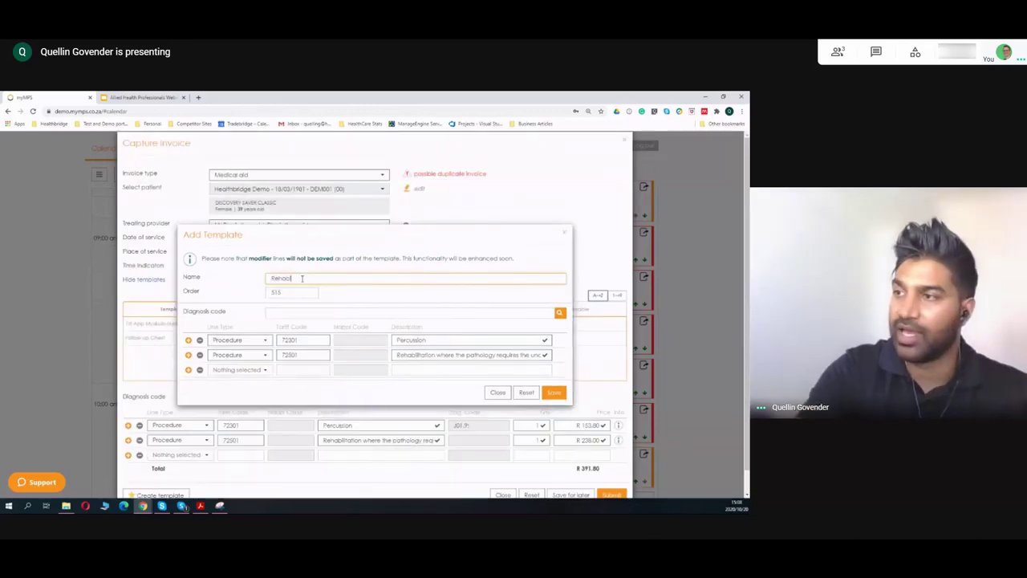
{"action": "type", "text": "il"}
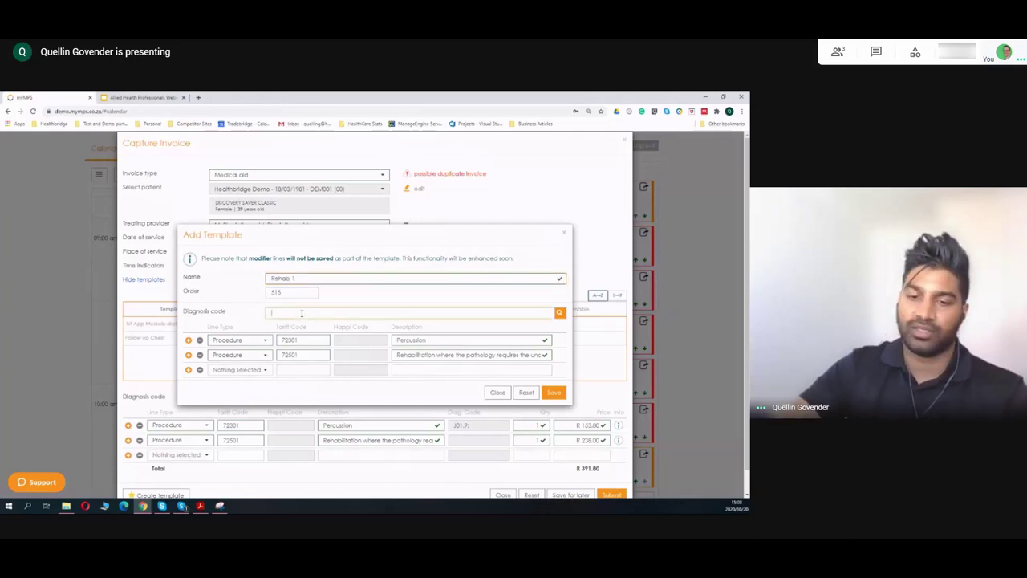
{"action": "type", "text": "J01"}
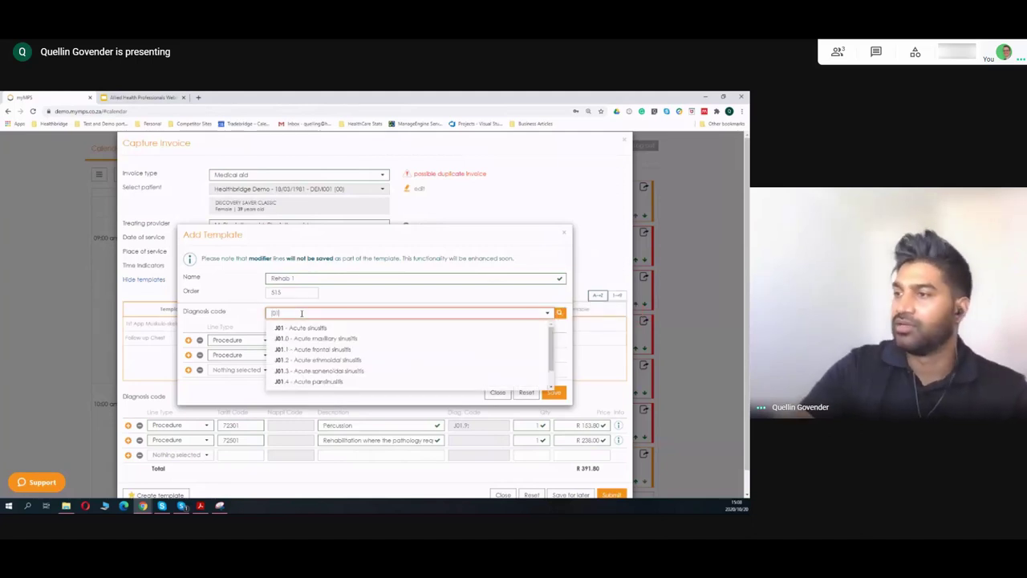
{"action": "left_click", "coordinate": [314, 382]}
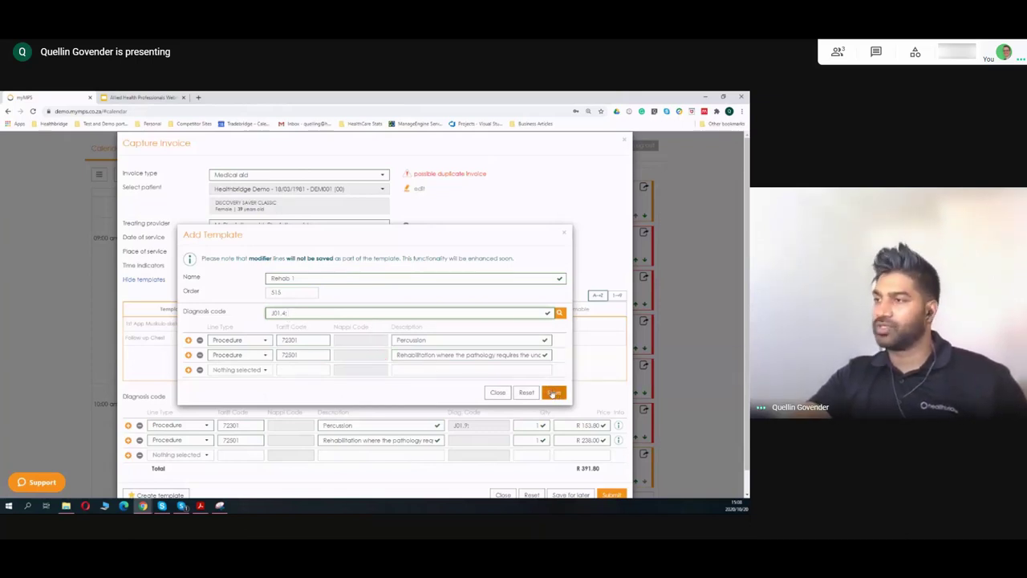
Step: Add a third procedure line with tariff code 72303 to the new template and save it
{"action": "left_click", "coordinate": [241, 370]}
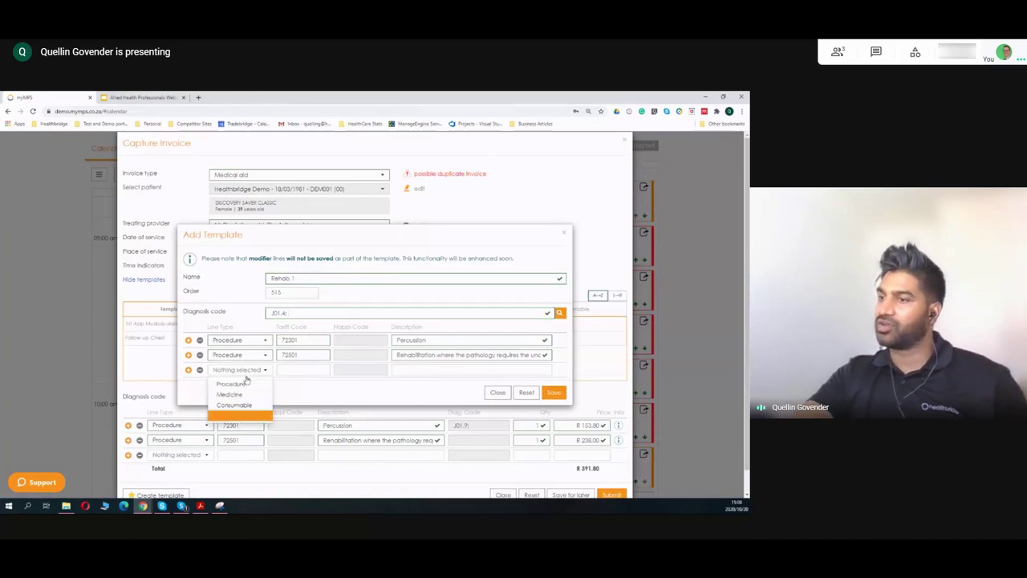
{"action": "left_click", "coordinate": [241, 386]}
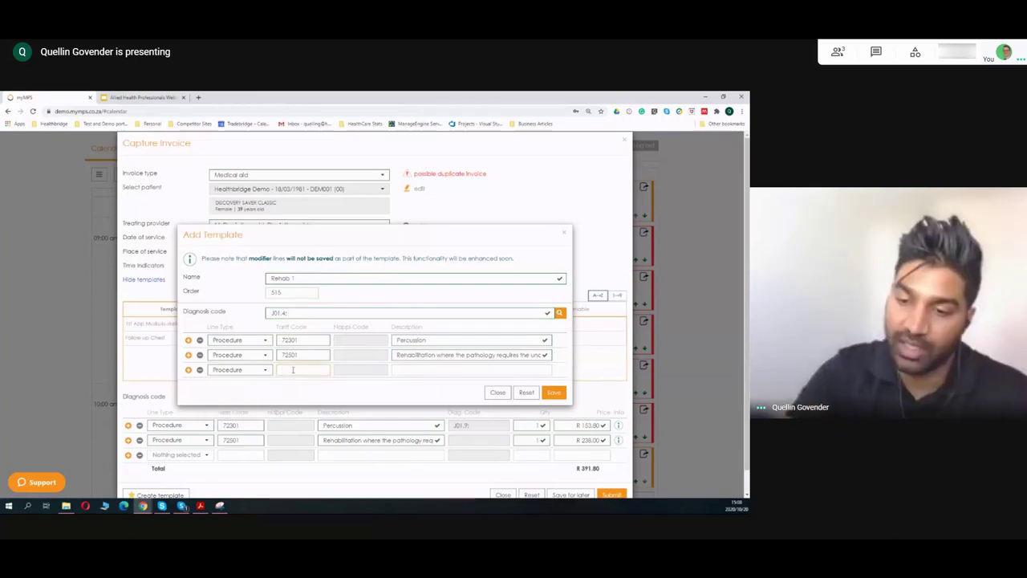
{"action": "type", "text": "72303"}
{"action": "left_click", "coordinate": [553, 407]}
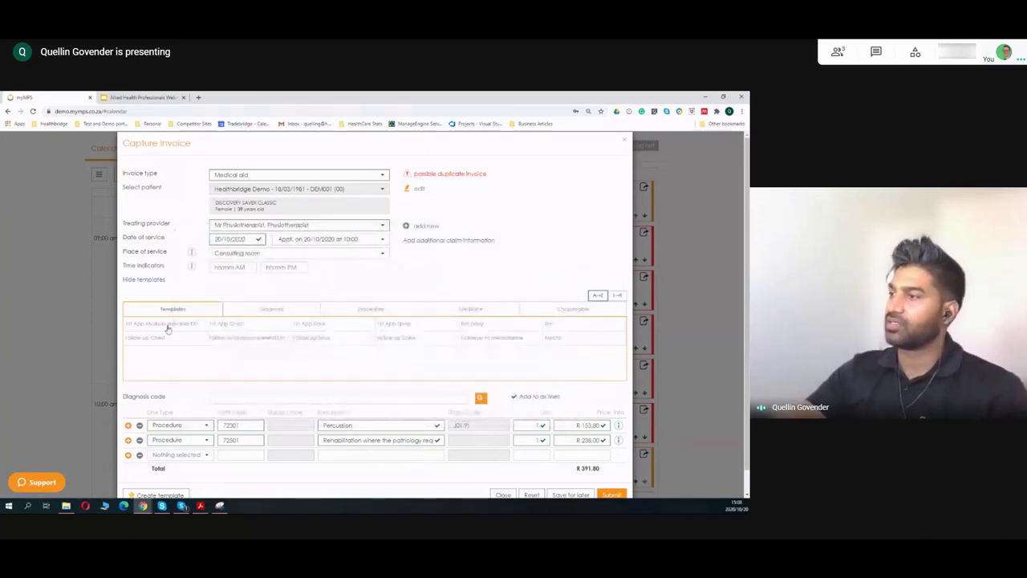
Step: Refresh the invoice's template list by hiding and reshowing it, and clear the manually entered procedure lines
{"action": "left_click", "coordinate": [157, 280]}
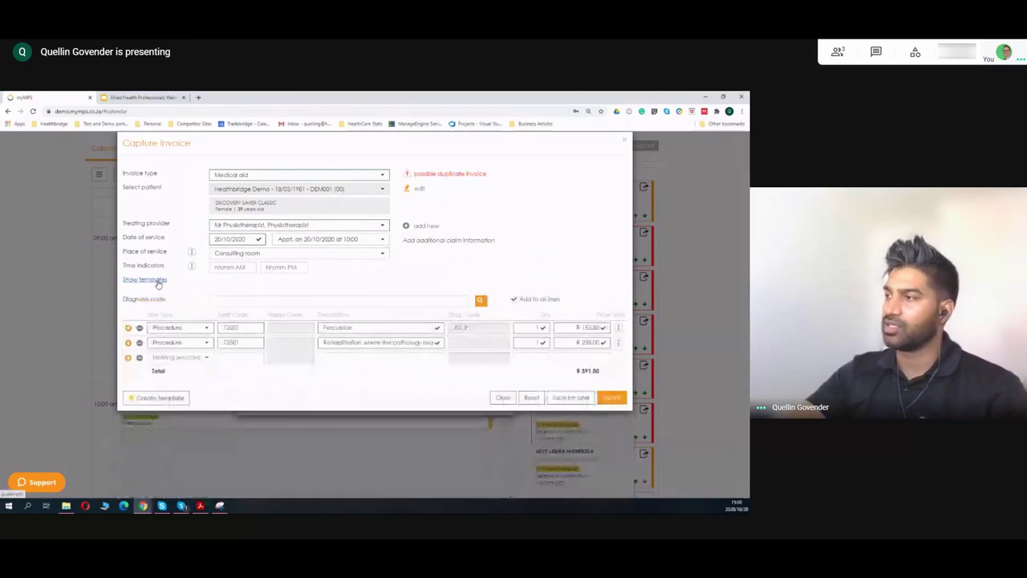
{"action": "left_click", "coordinate": [157, 281]}
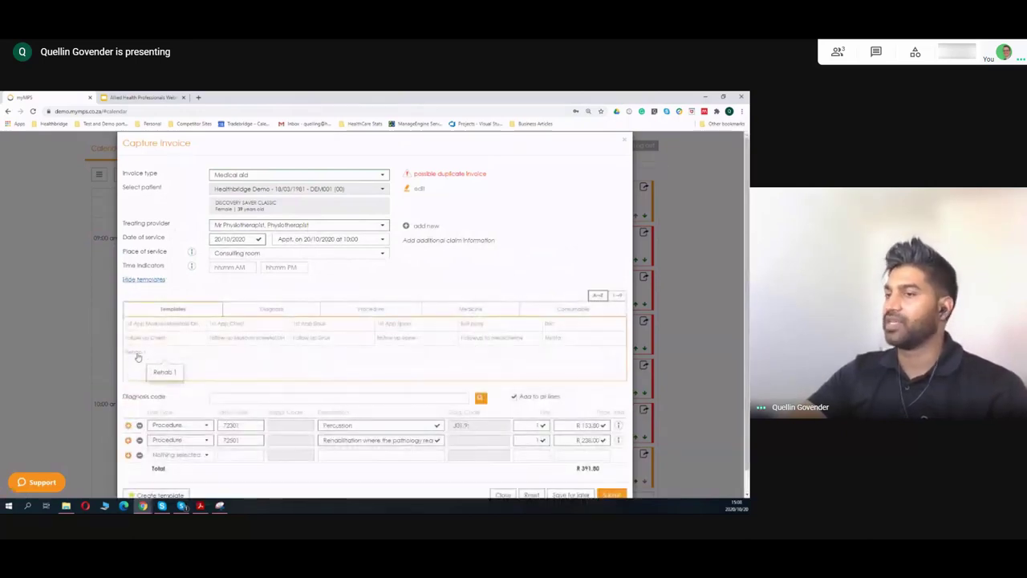
{"action": "scroll", "coordinate": [525, 450], "scroll_direction": "down", "scroll_amount": 1}
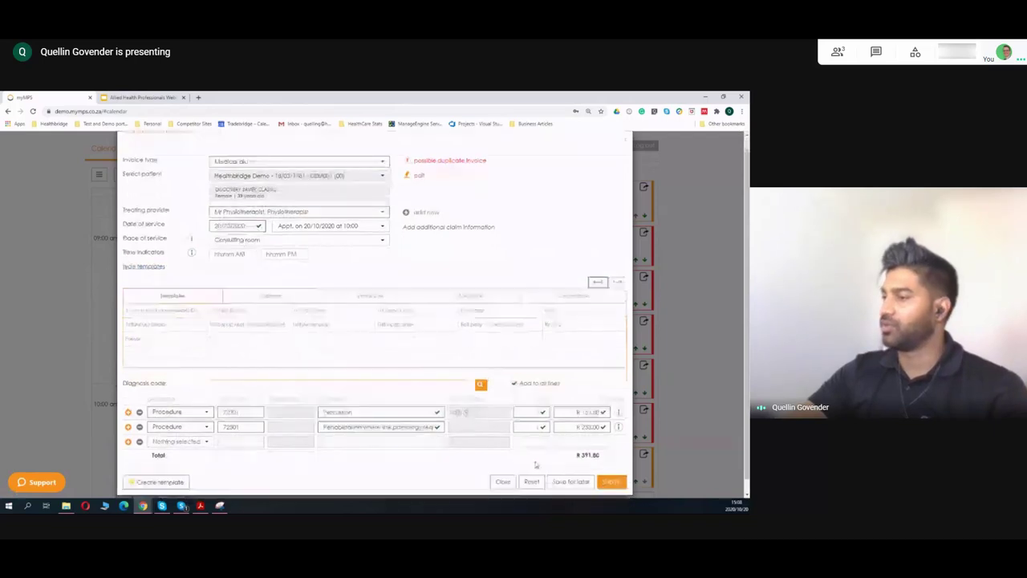
{"action": "left_click", "coordinate": [531, 471]}
{"action": "left_click", "coordinate": [385, 347]}
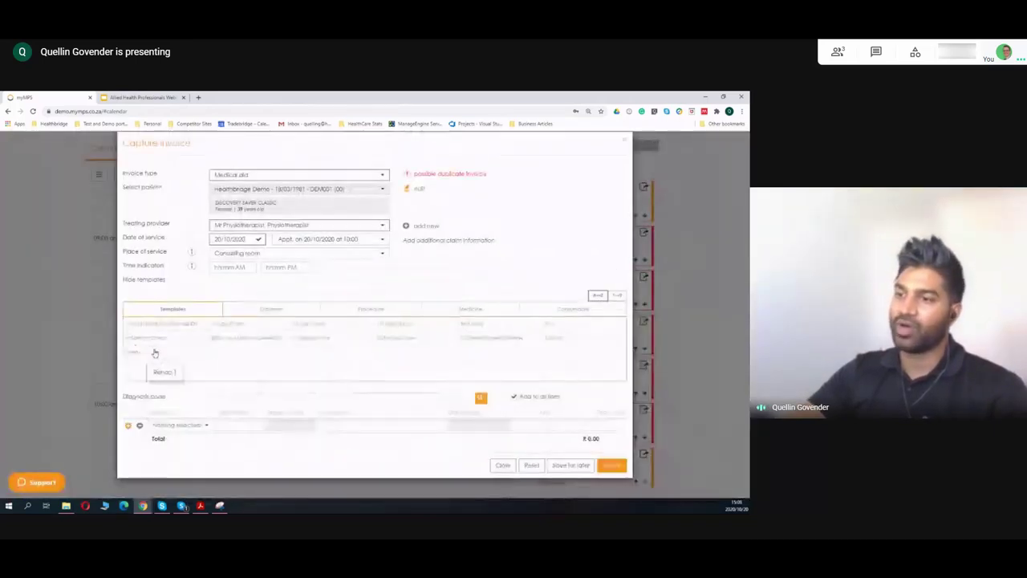
Step: Fill the invoice from the Rehab 1 template, check its lines, and save the invoice for later
{"action": "left_click", "coordinate": [154, 354]}
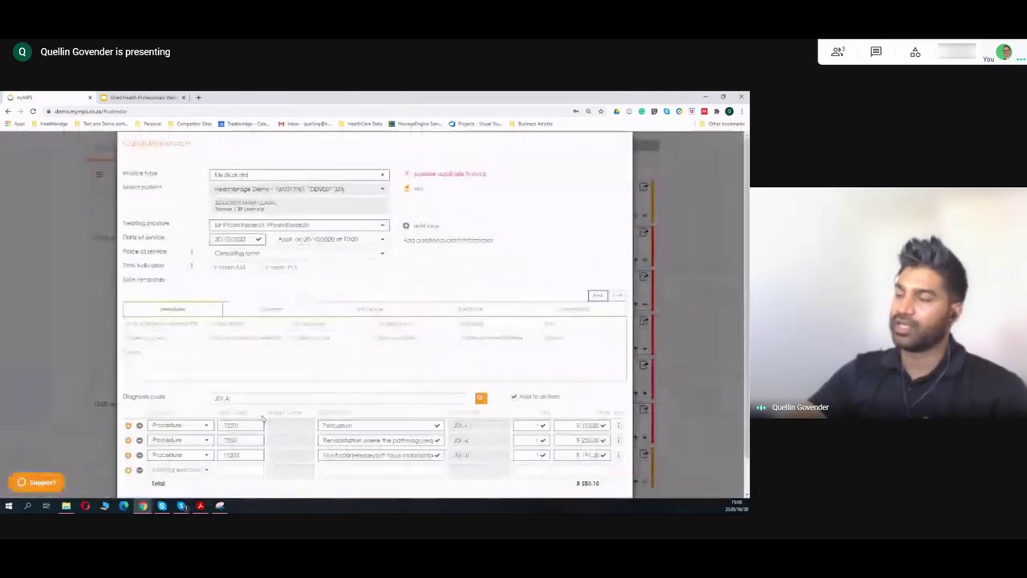
{"action": "scroll", "coordinate": [281, 402], "scroll_direction": "down", "scroll_amount": 2}
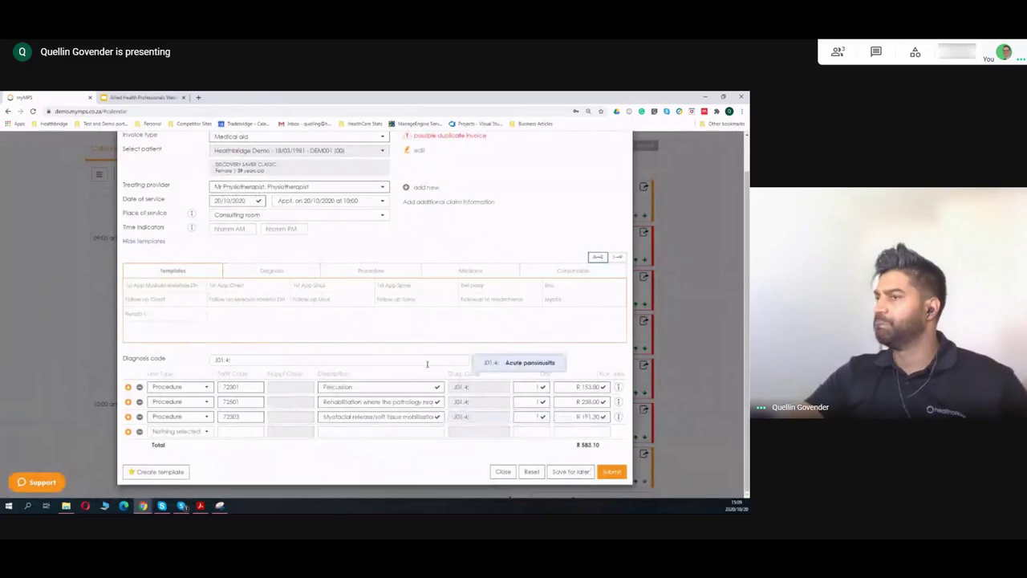
{"action": "scroll", "coordinate": [430, 359], "scroll_direction": "up", "scroll_amount": 2}
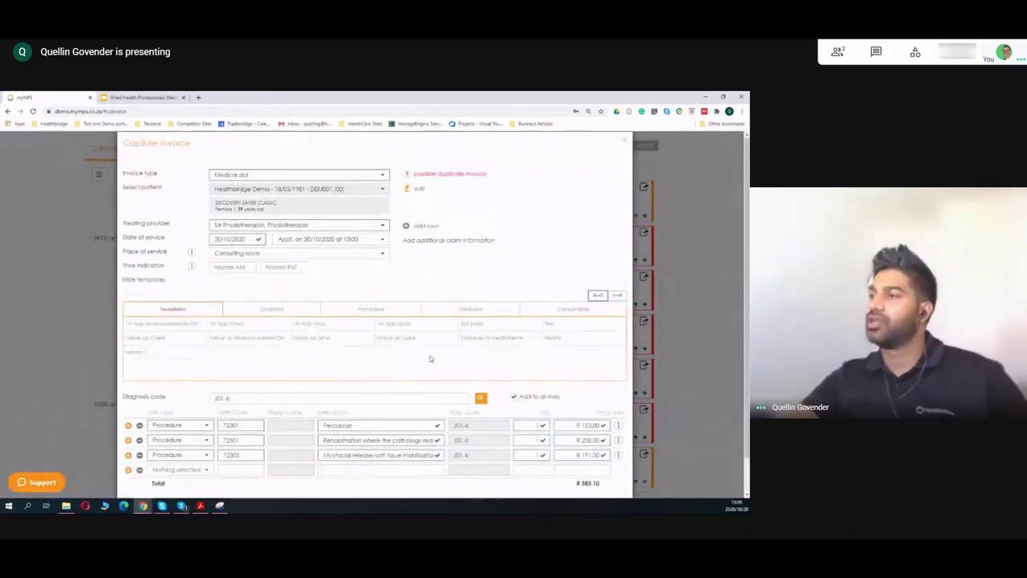
{"action": "scroll", "coordinate": [430, 358], "scroll_direction": "down", "scroll_amount": 2}
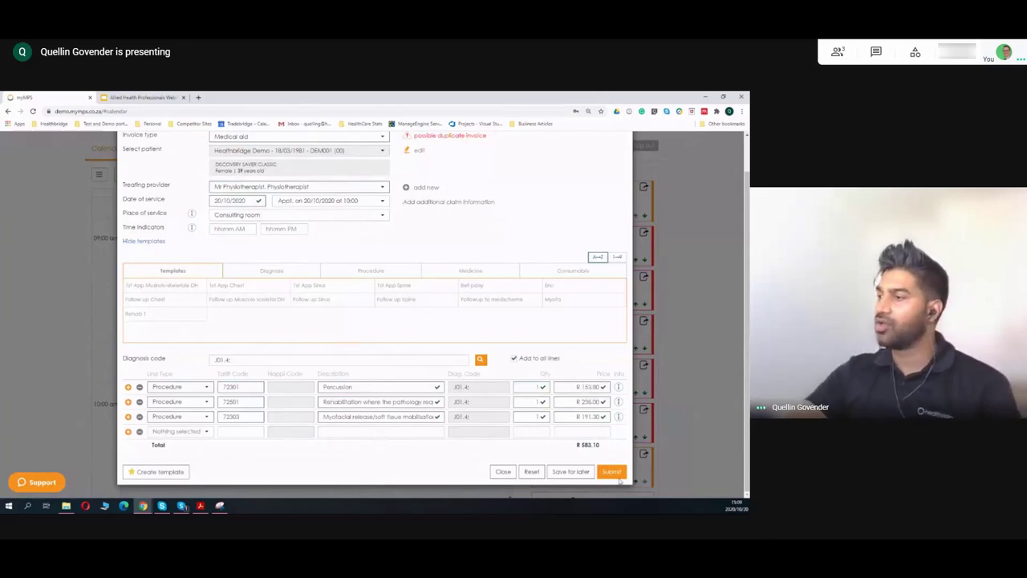
{"action": "left_click", "coordinate": [571, 473]}
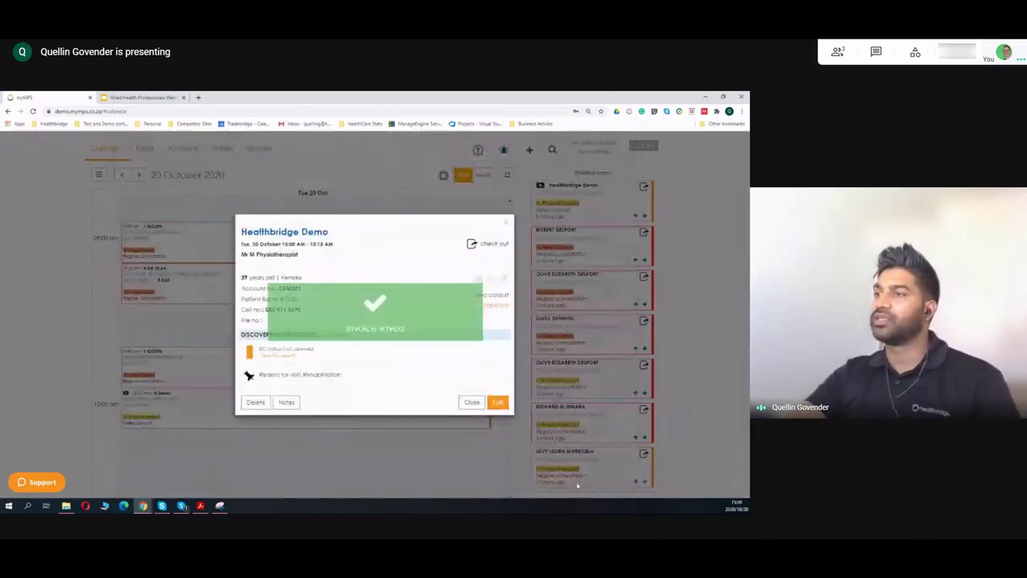
Step: Check out the demo patient's appointment, declining both to create an invoice and to collect the outstanding balance
{"action": "left_click", "coordinate": [491, 243]}
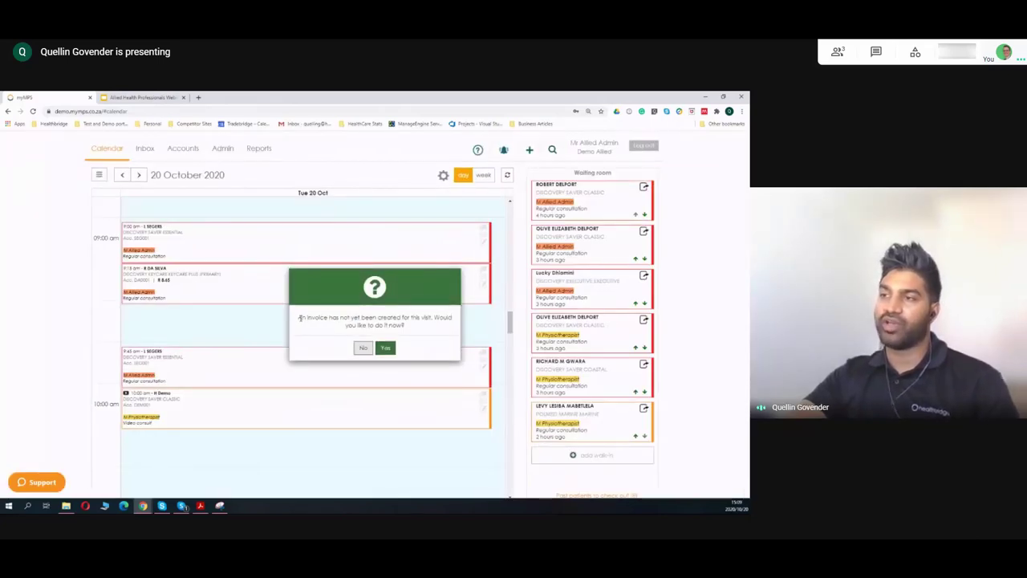
{"action": "left_click_drag", "start_coordinate": [299, 318], "coordinate": [459, 322]}
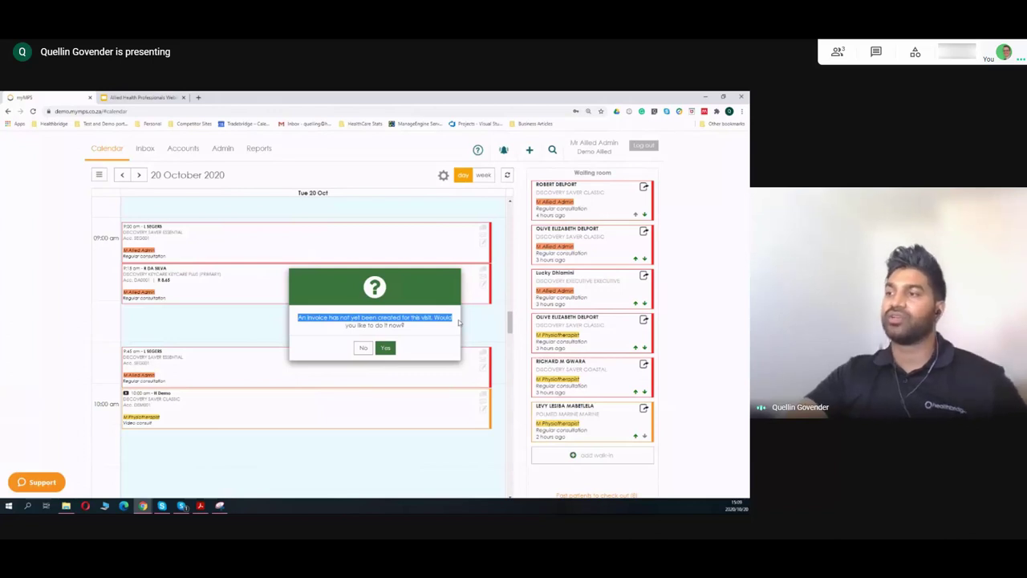
{"action": "left_click", "coordinate": [365, 348]}
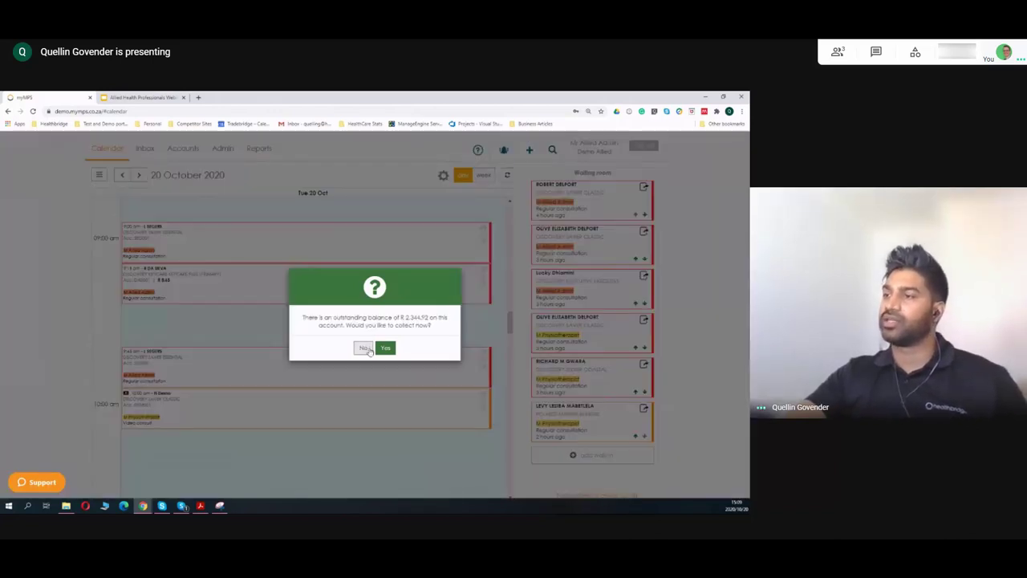
{"action": "left_click_drag", "start_coordinate": [302, 317], "coordinate": [406, 320]}
{"action": "left_click", "coordinate": [368, 349]}
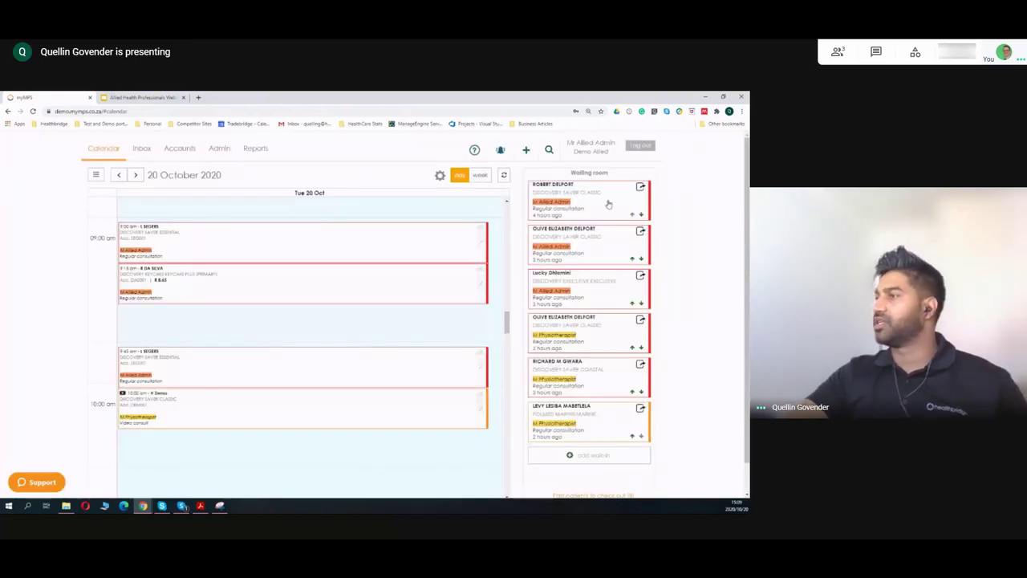
Step: View the clinical notes of the first waiting-room patient, and return to the calendar
{"action": "left_click", "coordinate": [609, 204]}
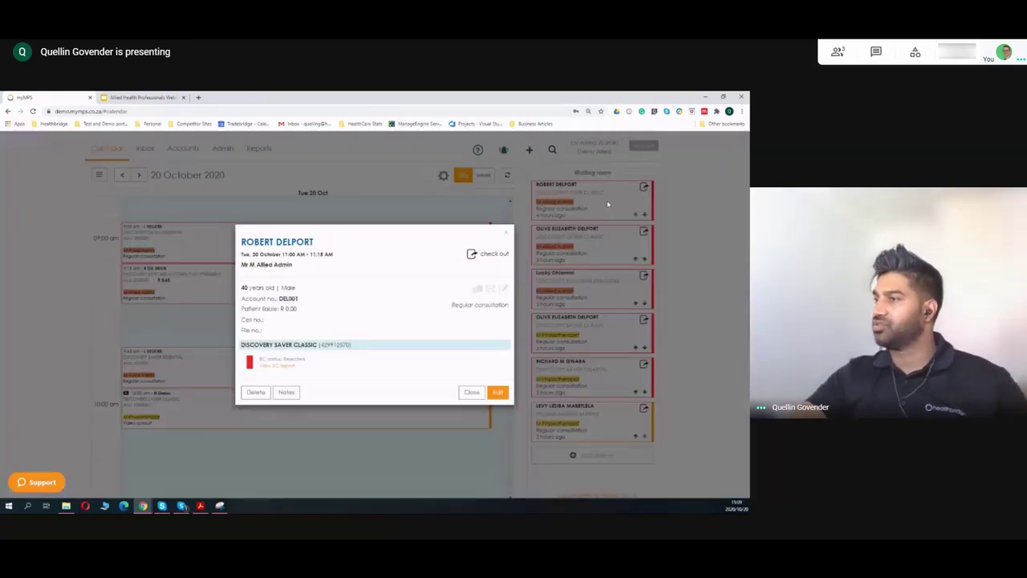
{"action": "left_click", "coordinate": [504, 293]}
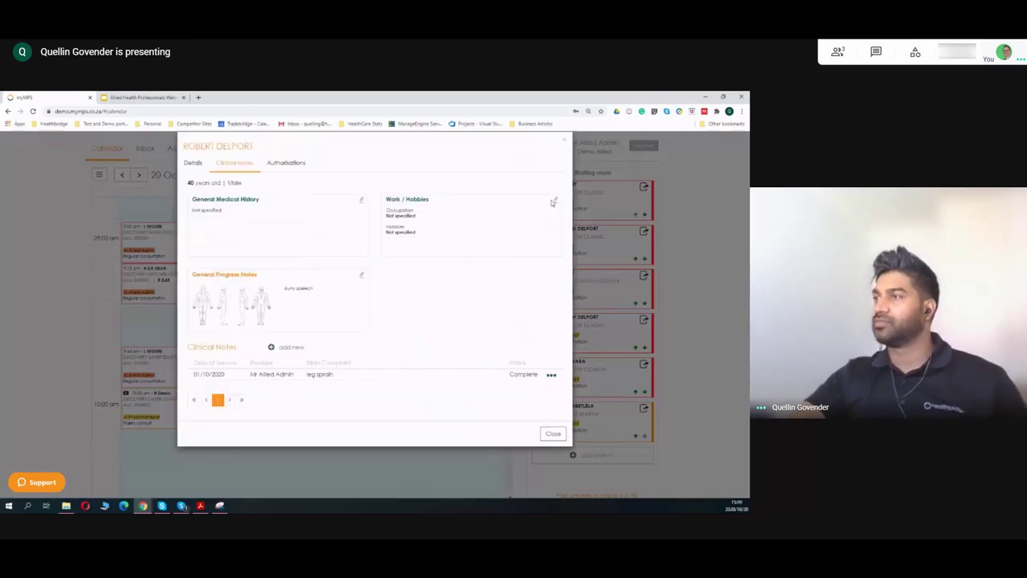
{"action": "left_click", "coordinate": [564, 143]}
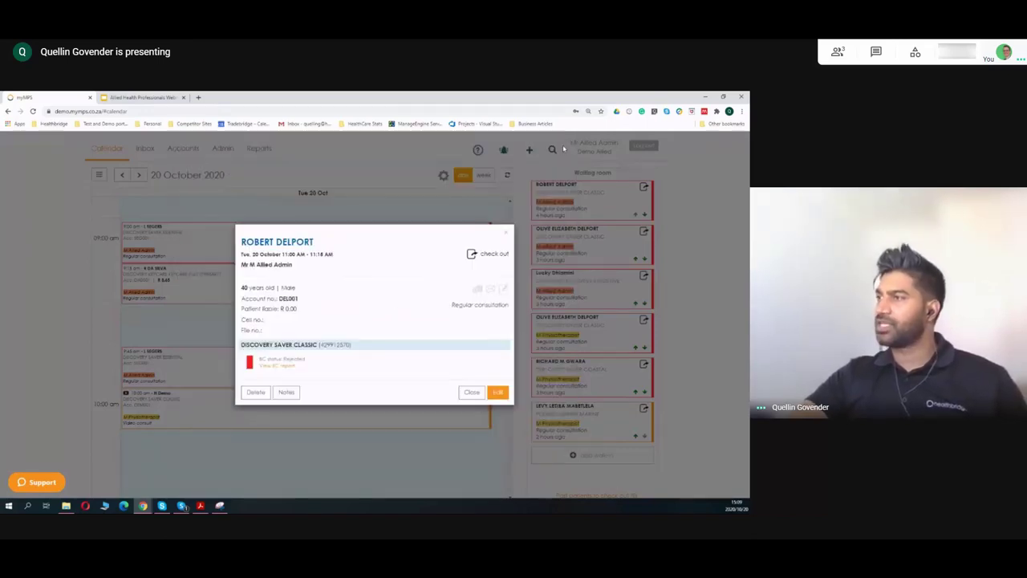
{"action": "left_click", "coordinate": [505, 233]}
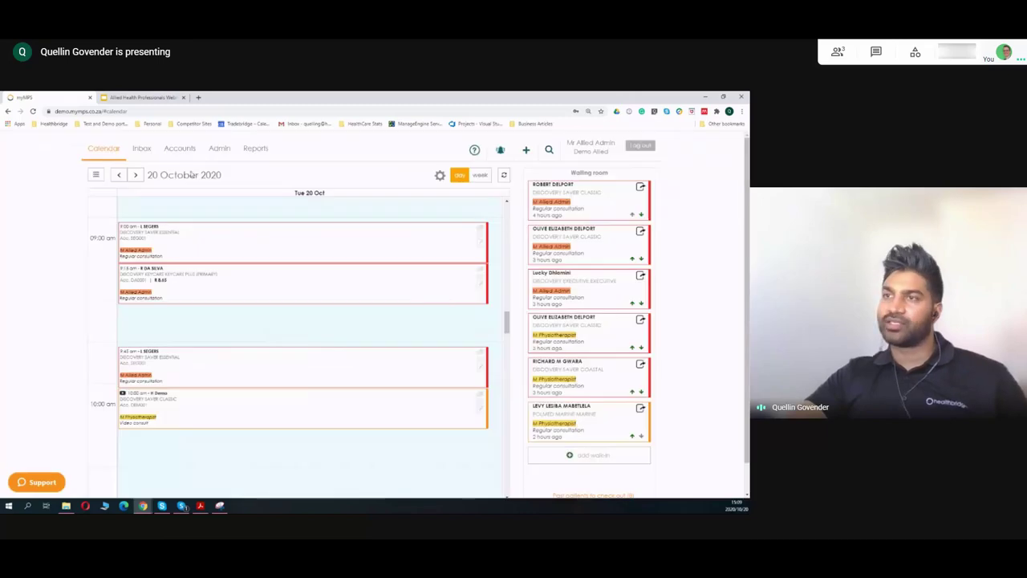
Step: Open the demo patient's newest saved invoice from the last page of the inbox's Complete saved invoice list
{"action": "left_click", "coordinate": [144, 154]}
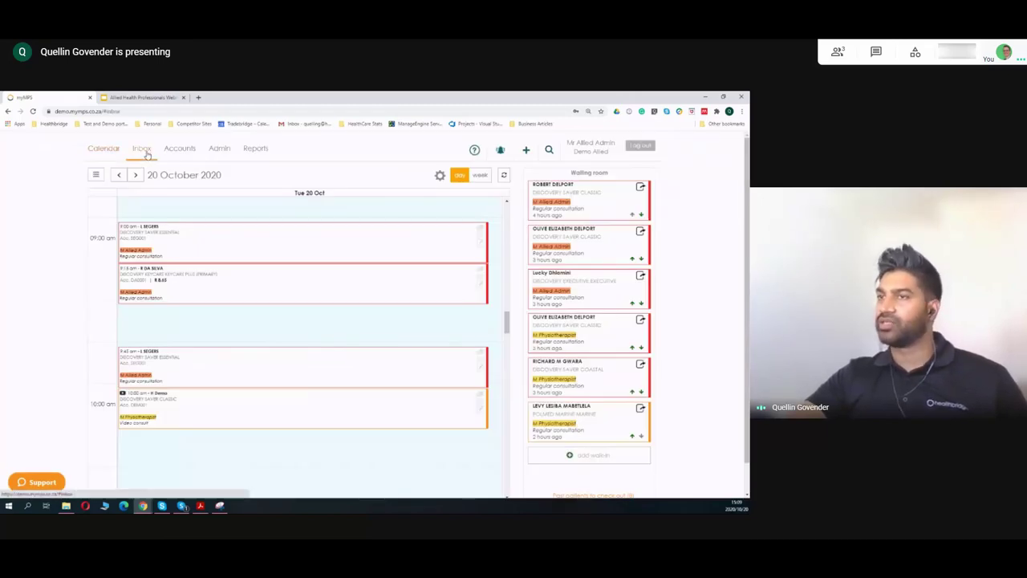
{"action": "left_click", "coordinate": [113, 176]}
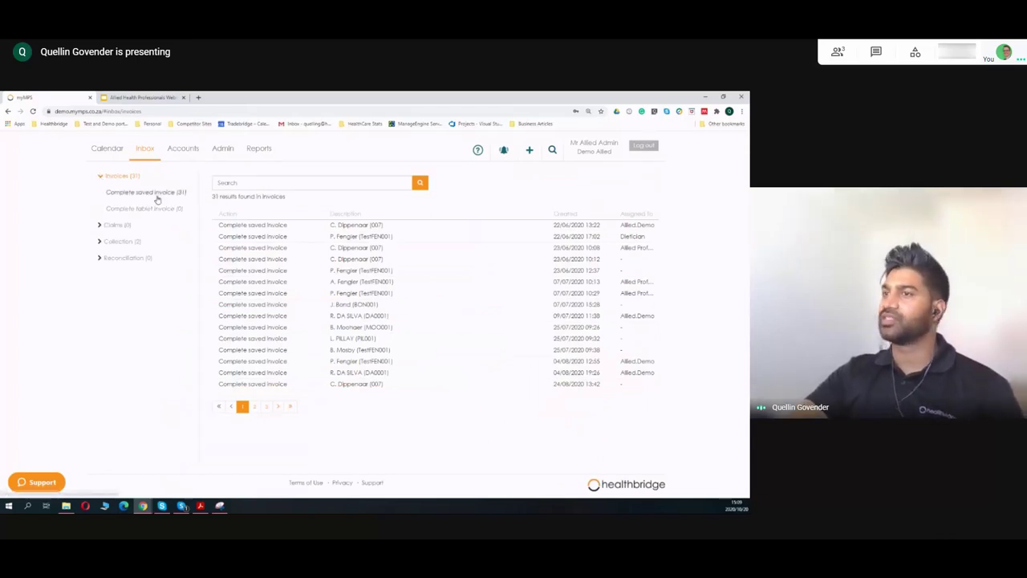
{"action": "left_click", "coordinate": [156, 193]}
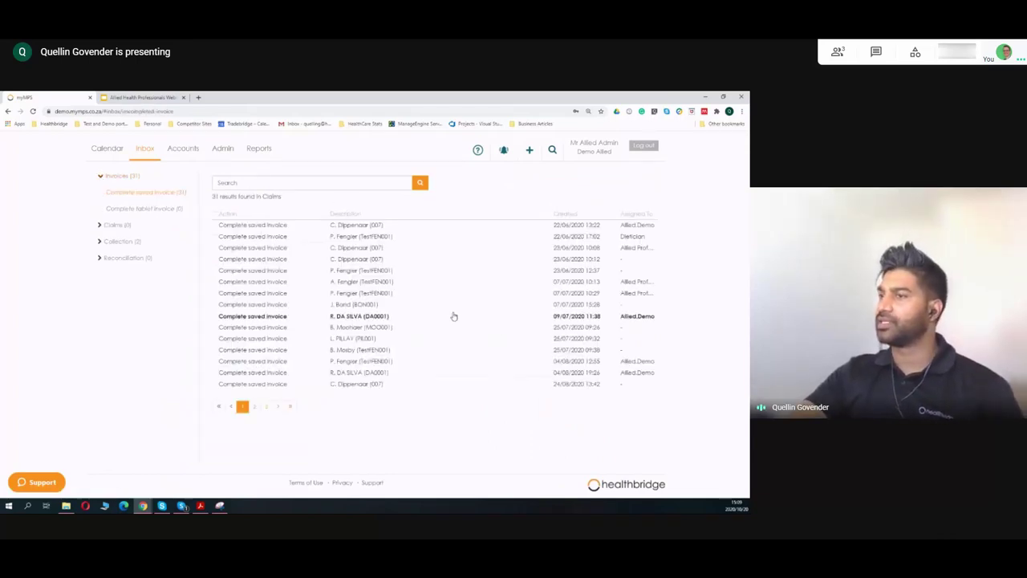
{"action": "left_click", "coordinate": [290, 407]}
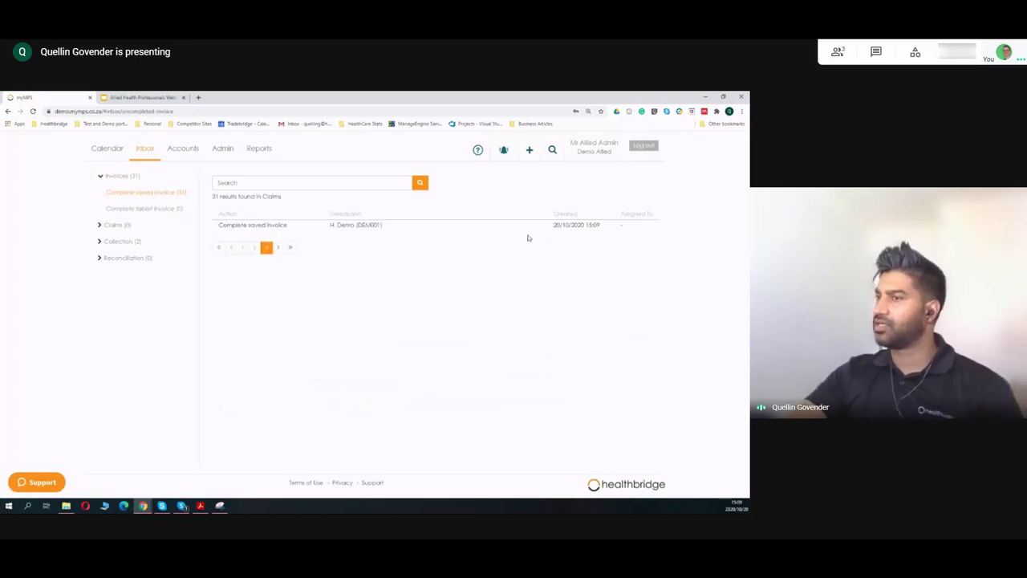
{"action": "left_click", "coordinate": [343, 232]}
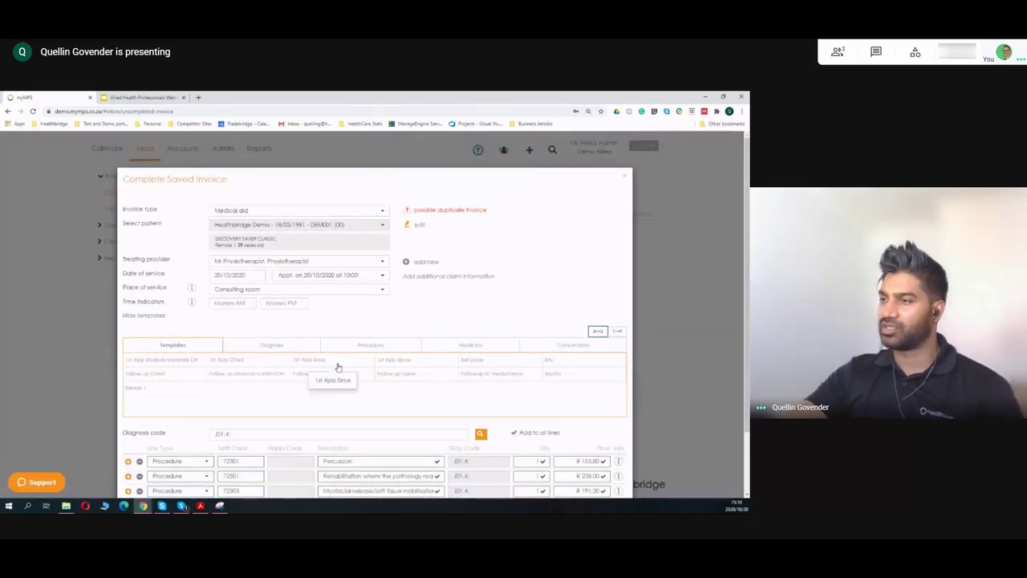
Step: Remove the myofascial release/soft tissue mobilisation line from the saved invoice and submit the invoice
{"action": "scroll", "coordinate": [338, 366], "scroll_direction": "down", "scroll_amount": 1}
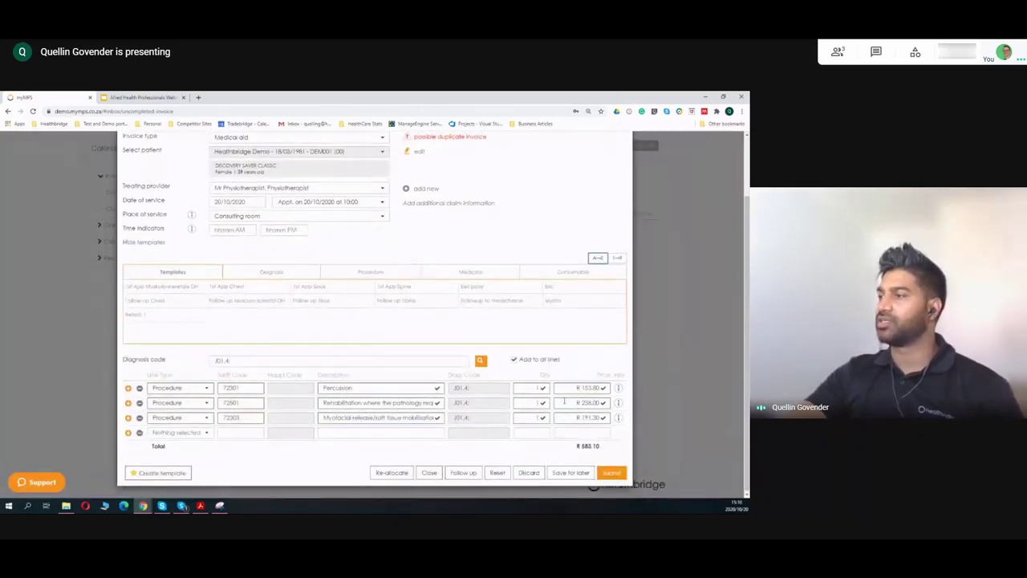
{"action": "scroll", "coordinate": [564, 402], "scroll_direction": "up", "scroll_amount": 1}
{"action": "scroll", "coordinate": [424, 342], "scroll_direction": "down", "scroll_amount": 1}
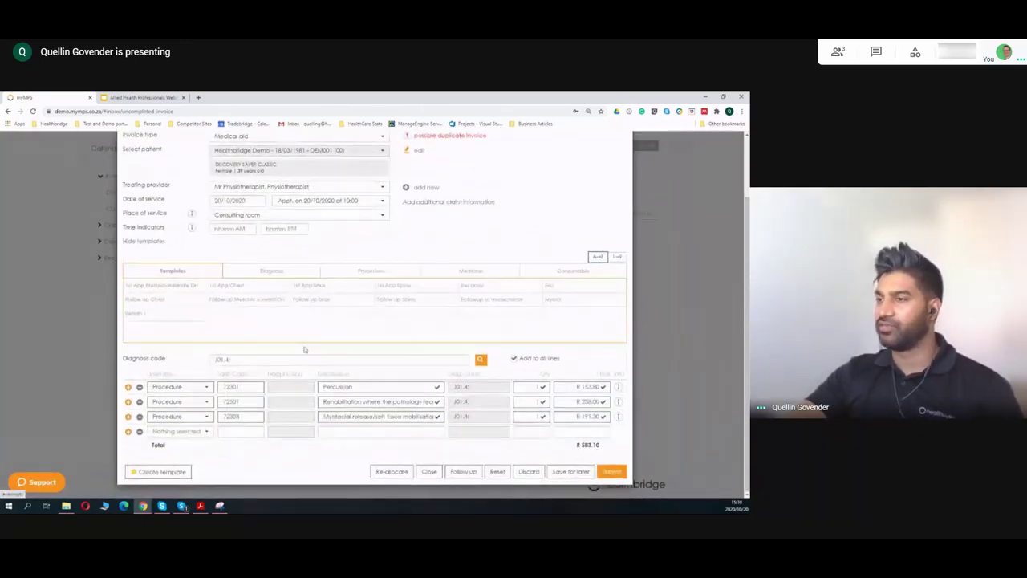
{"action": "left_click", "coordinate": [140, 417]}
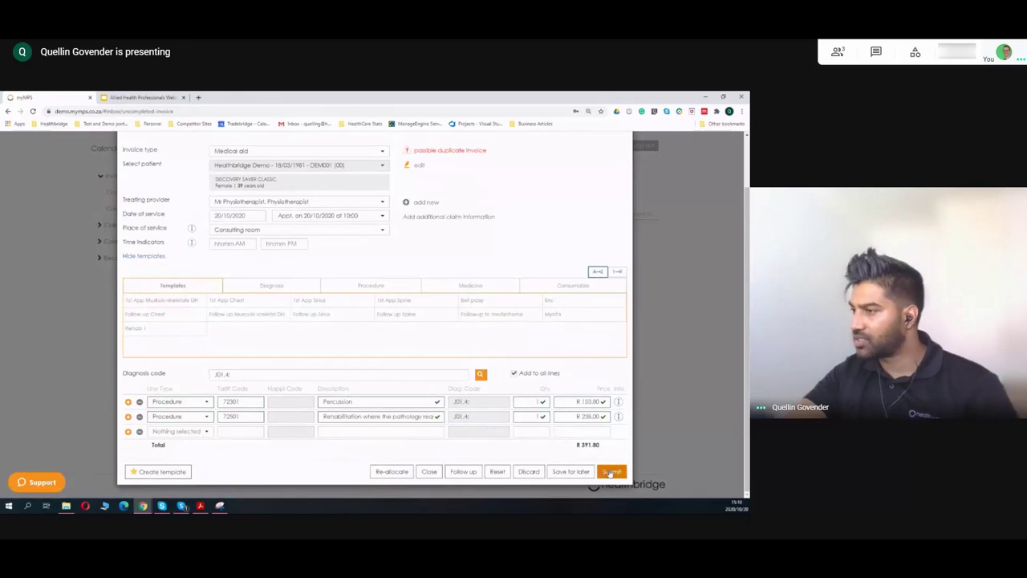
{"action": "left_click", "coordinate": [610, 471]}
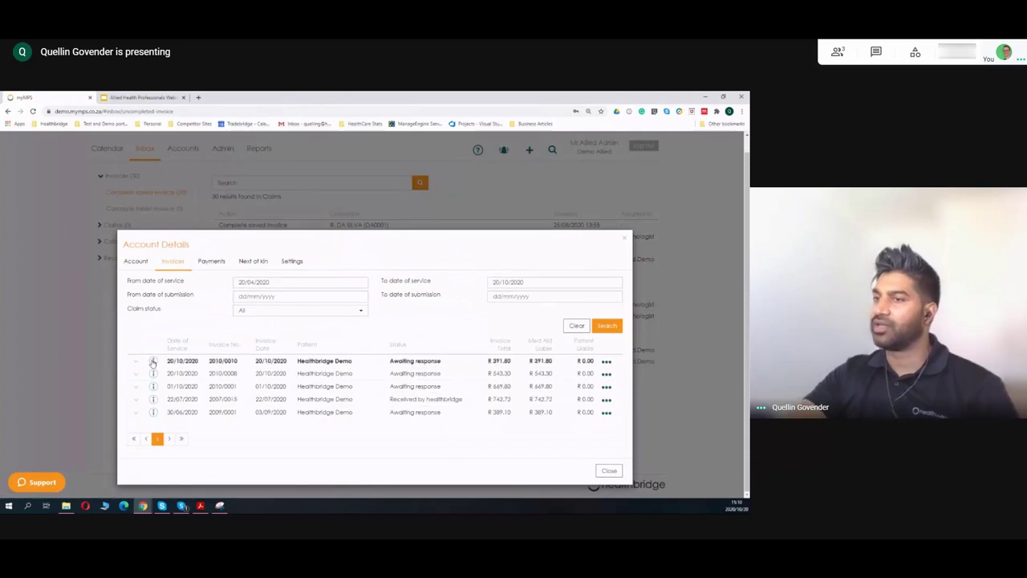
Step: Review the procedure lines of the newest invoice in the account details, and close the account details
{"action": "left_click", "coordinate": [134, 363]}
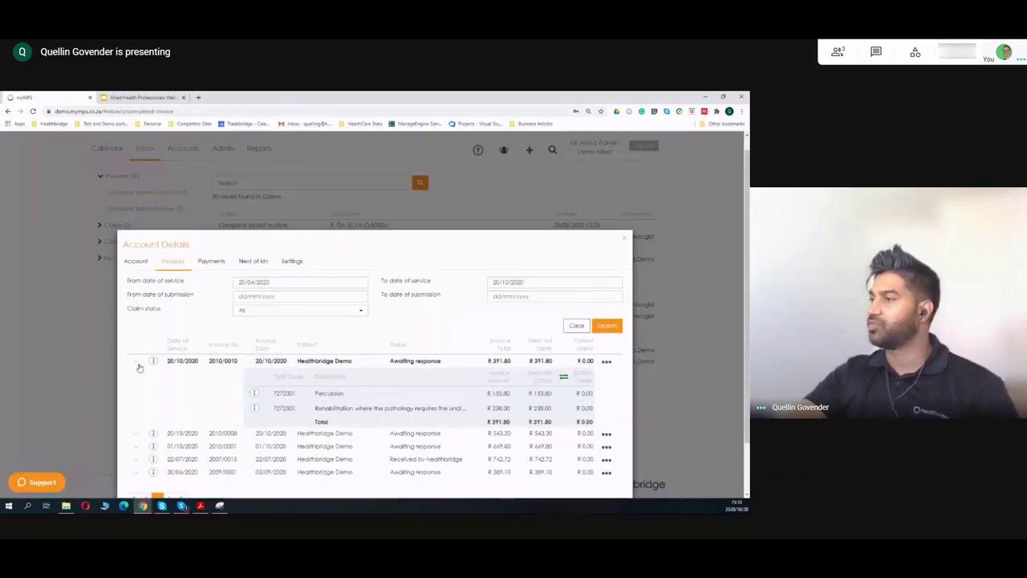
{"action": "left_click", "coordinate": [136, 362]}
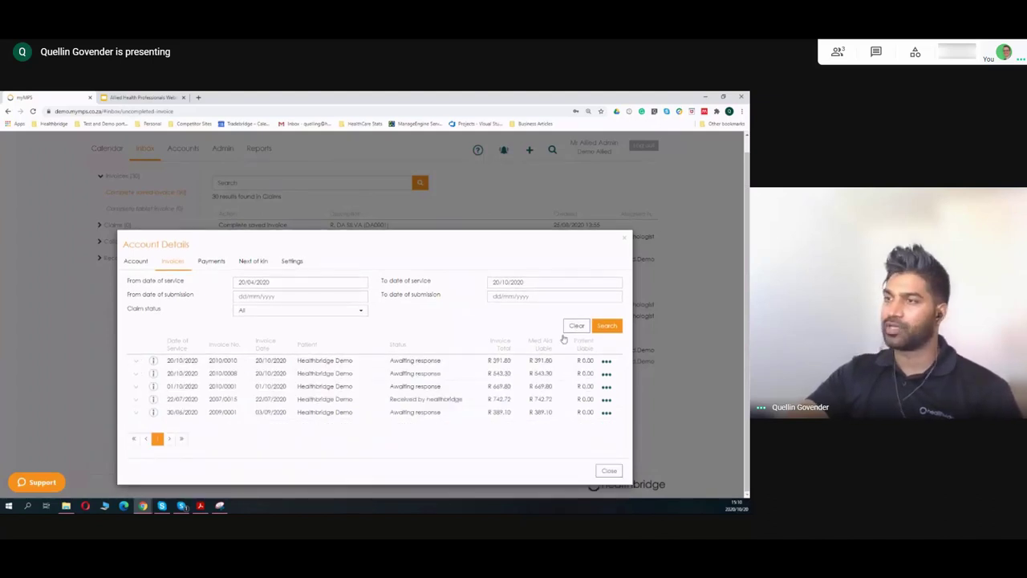
{"action": "left_click", "coordinate": [628, 240]}
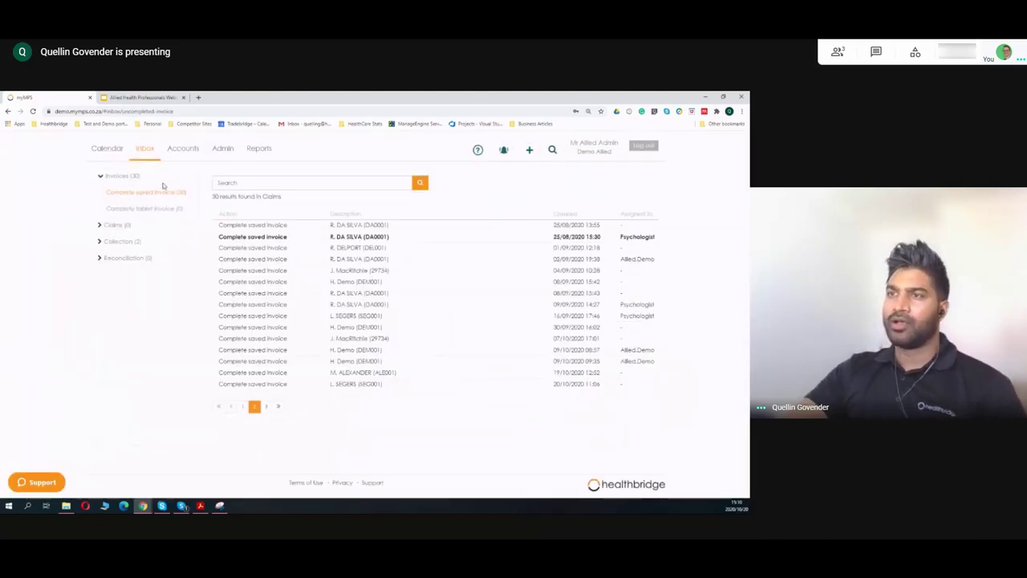
Step: View the clinical notes of the second waiting-room patient from the calendar, and close the patient's records
{"action": "left_click", "coordinate": [107, 149]}
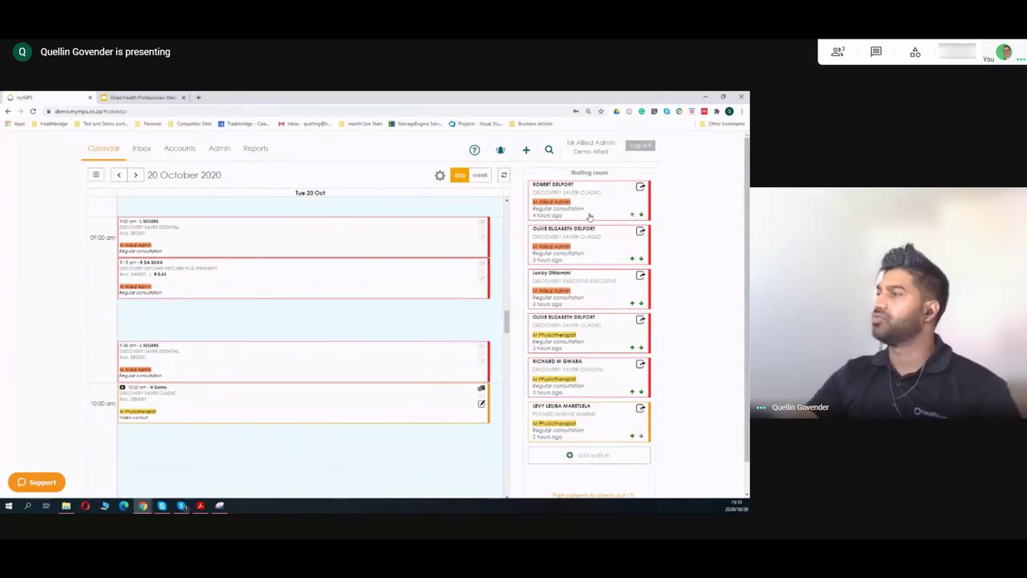
{"action": "left_click", "coordinate": [607, 239]}
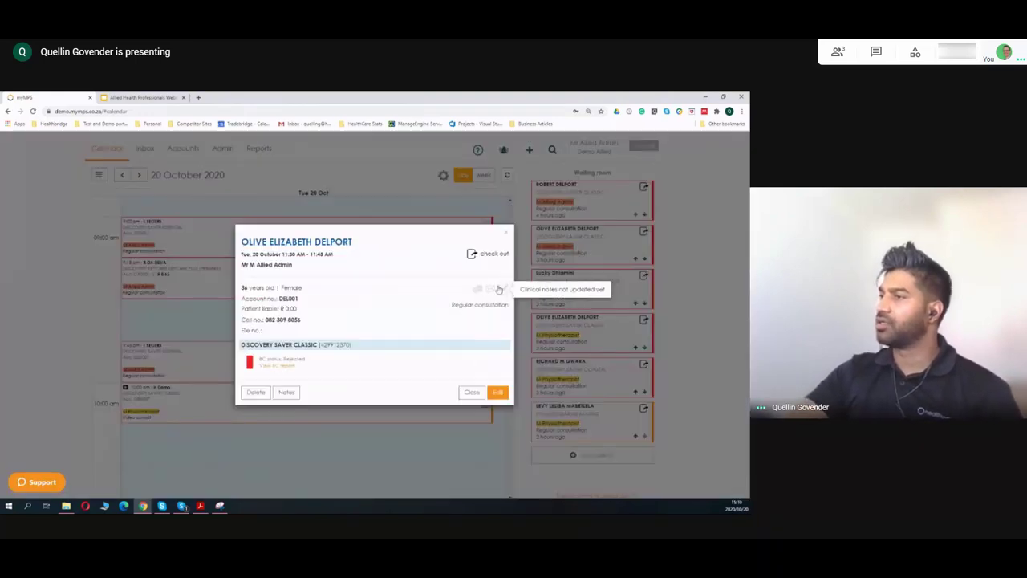
{"action": "left_click", "coordinate": [507, 291]}
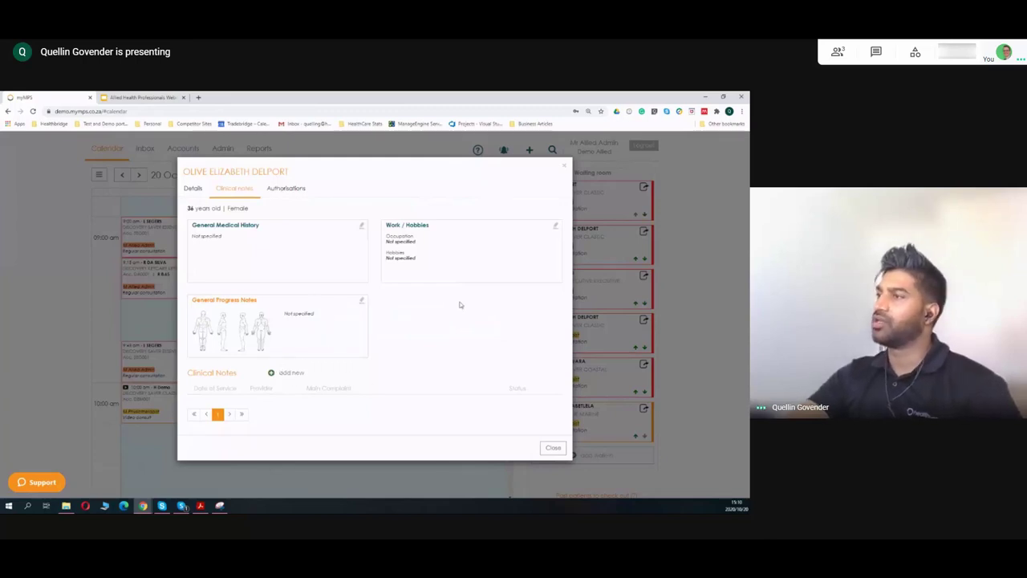
{"action": "left_click", "coordinate": [563, 170]}
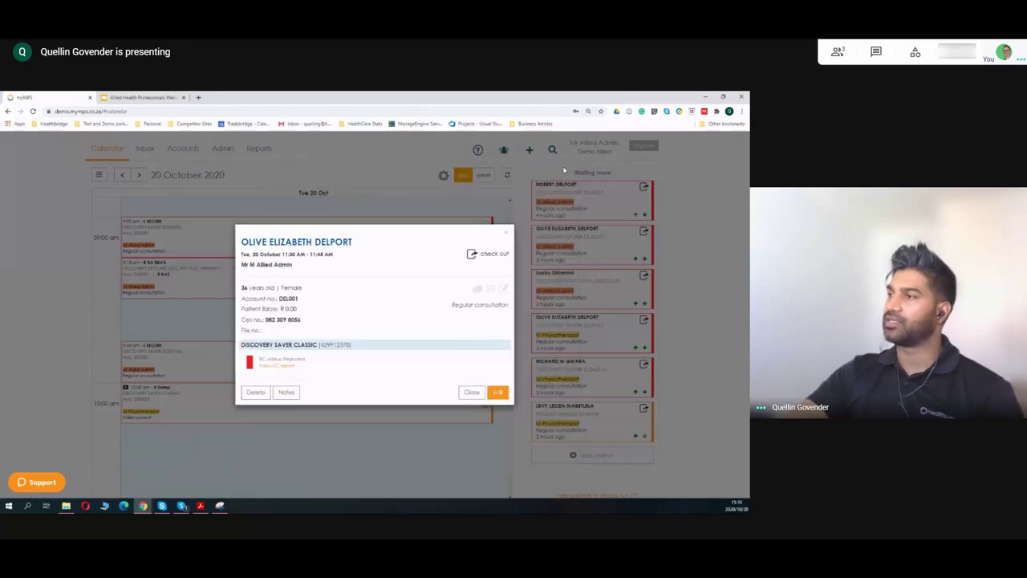
{"action": "left_click", "coordinate": [507, 233]}
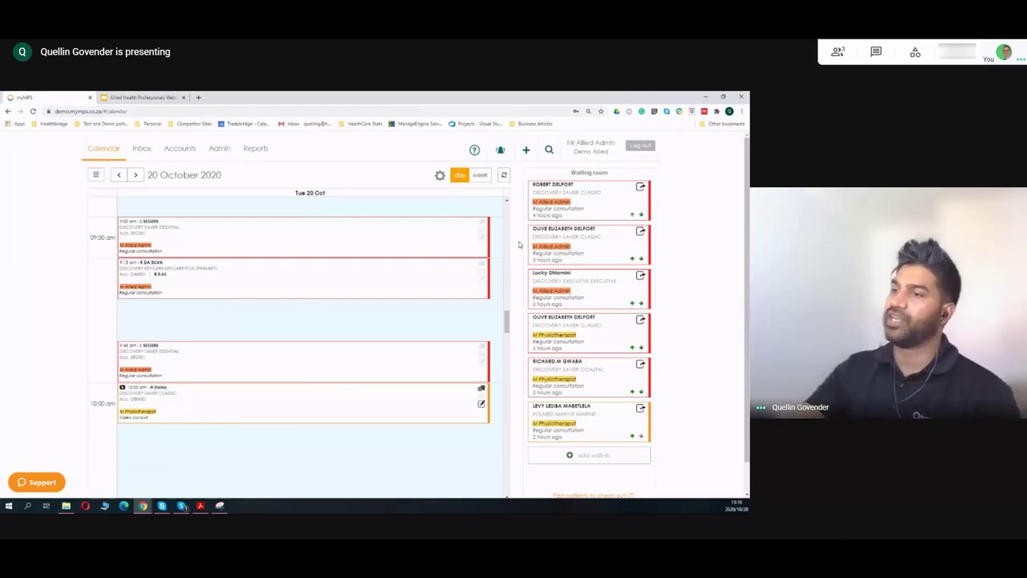
Step: View the details of the demo patient's 10:00 am video consultation, and close them
{"action": "scroll", "coordinate": [326, 365], "scroll_direction": "down", "scroll_amount": 2}
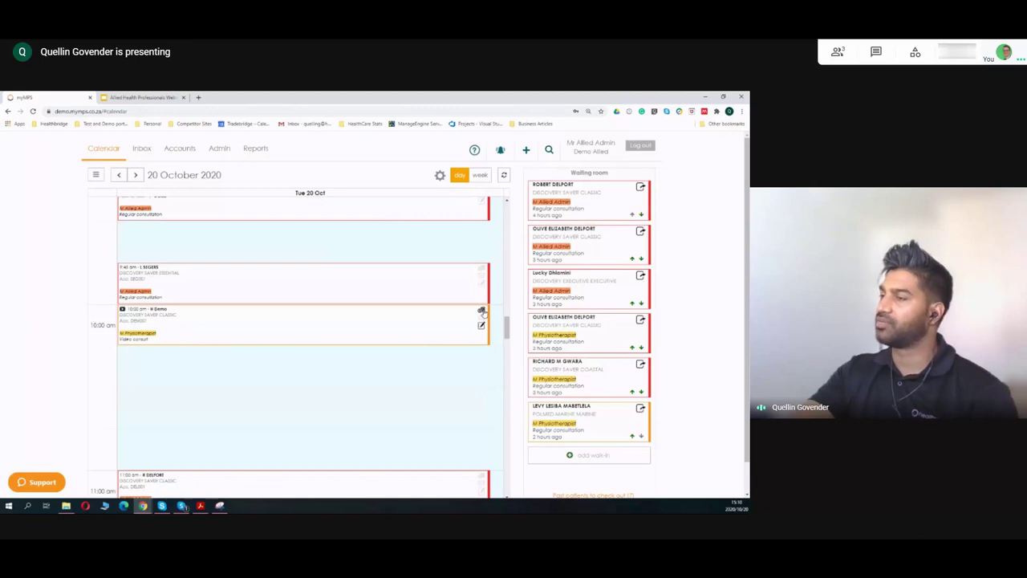
{"action": "left_click", "coordinate": [451, 317]}
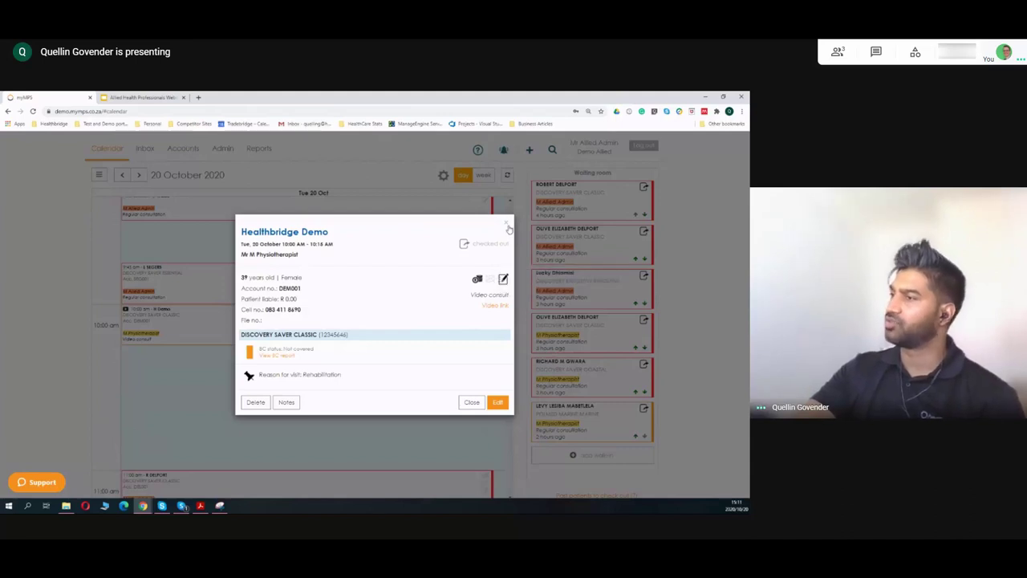
{"action": "left_click", "coordinate": [505, 228]}
Step: Enable email and SMS confirmations for new appointments in the calendar's confirmation and reminder settings
{"action": "mouse_move", "coordinate": [445, 181]}
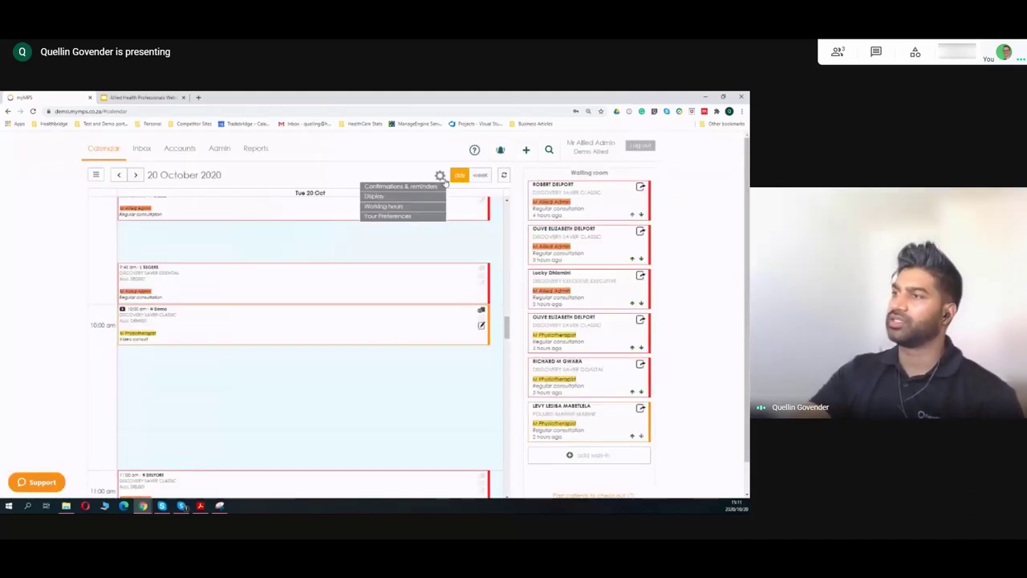
{"action": "left_click", "coordinate": [409, 186]}
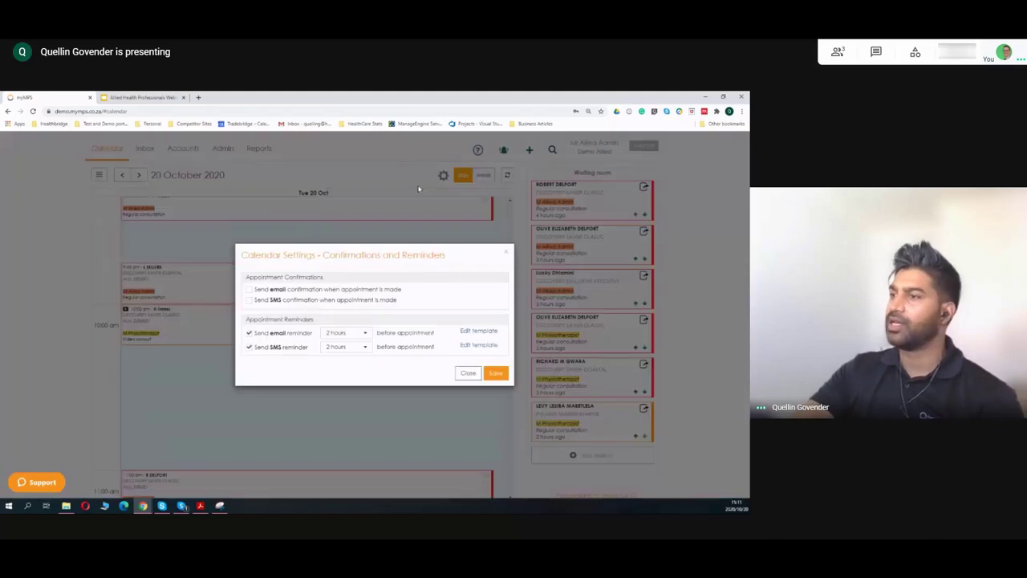
{"action": "left_click", "coordinate": [249, 289]}
{"action": "left_click", "coordinate": [249, 300]}
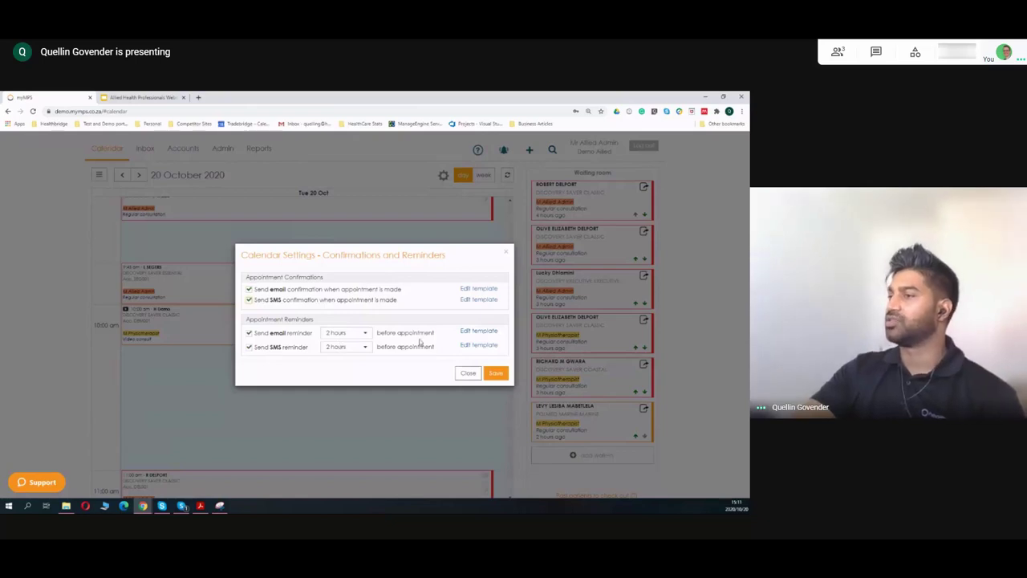
Step: Examine the email appointment reminder template and the filled-in variables in its preview, and close the preview
{"action": "left_click", "coordinate": [471, 331]}
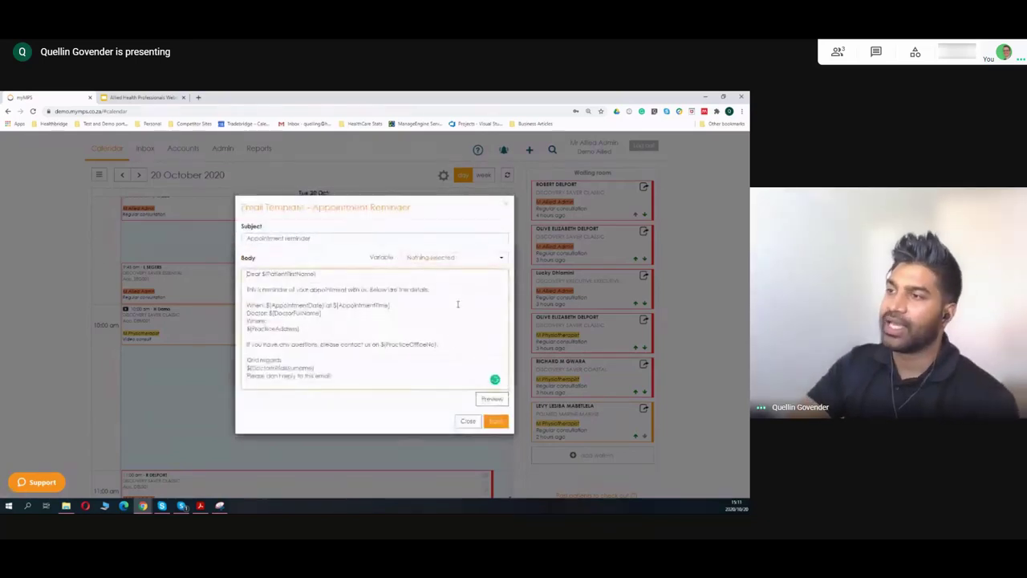
{"action": "left_click_drag", "start_coordinate": [342, 374], "coordinate": [459, 267]}
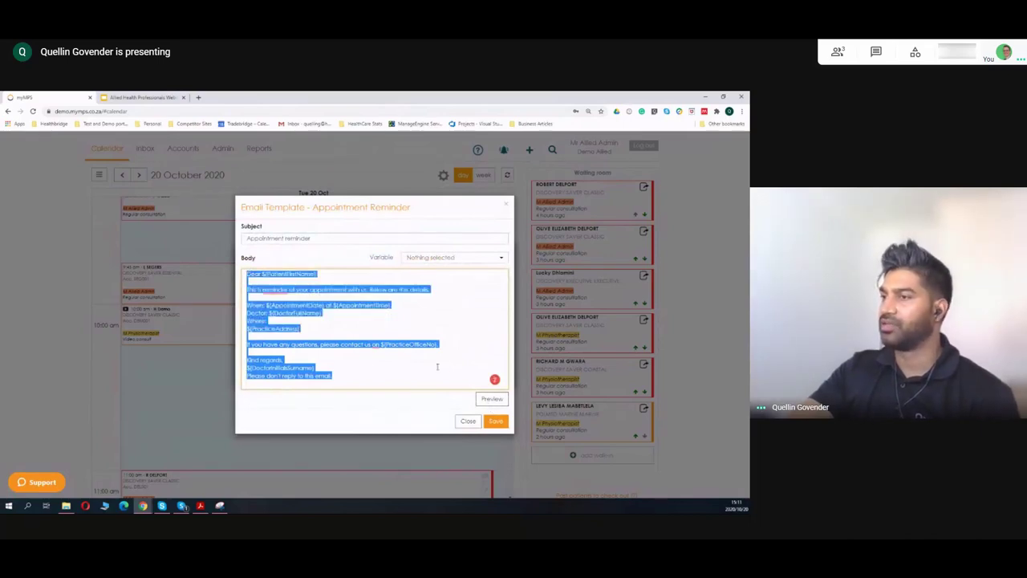
{"action": "left_click", "coordinate": [489, 400]}
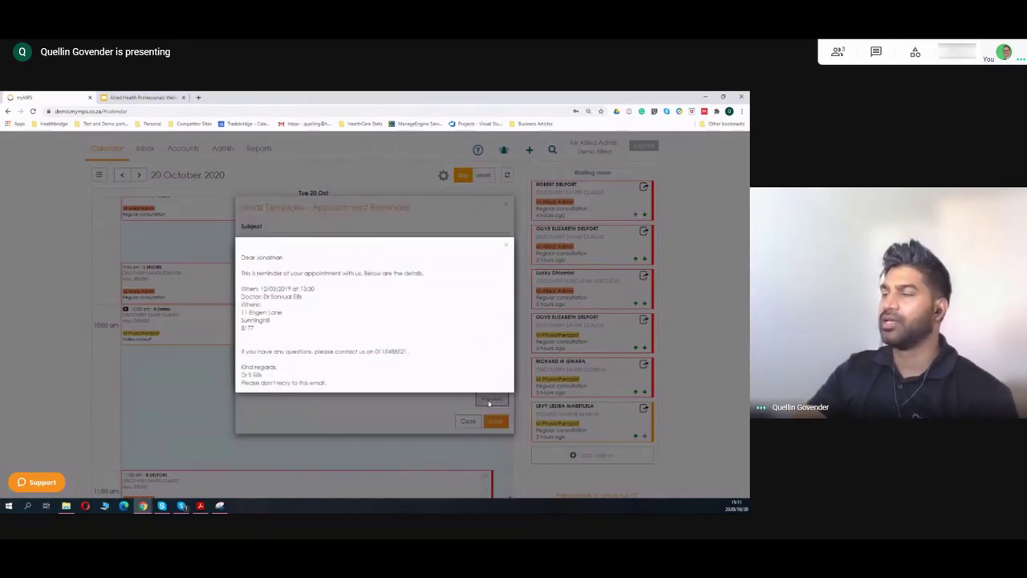
{"action": "left_click_drag", "start_coordinate": [241, 256], "coordinate": [311, 259]}
{"action": "left_click", "coordinate": [259, 329]}
{"action": "triple_click", "coordinate": [258, 329]}
{"action": "left_click", "coordinate": [328, 351]}
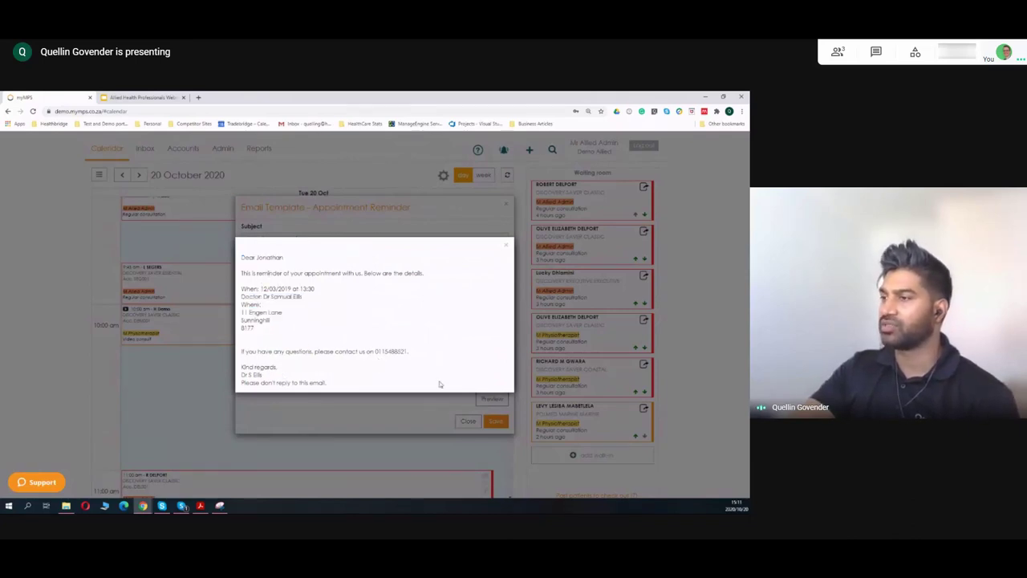
{"action": "left_click", "coordinate": [508, 245]}
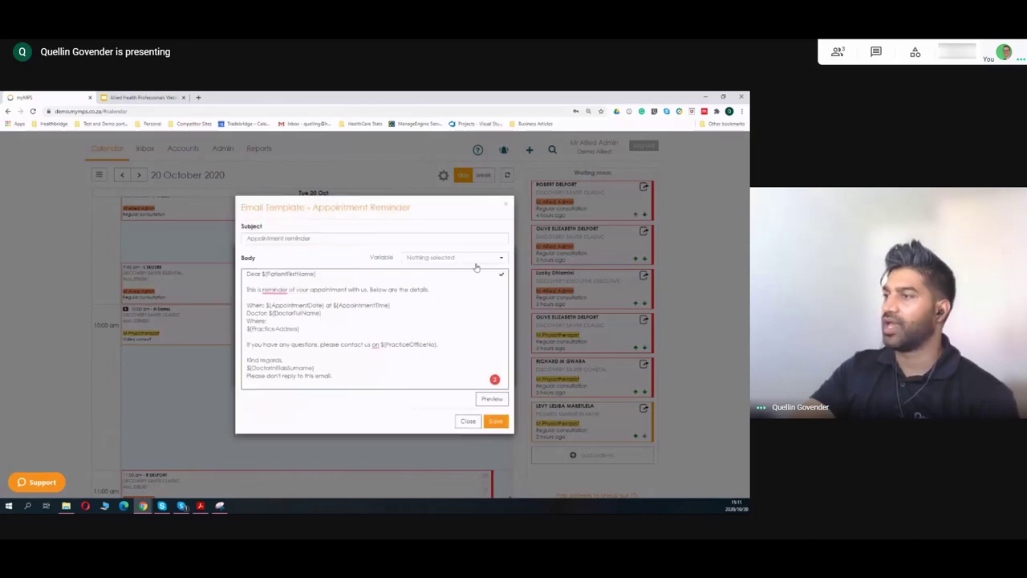
Step: Insert the PracticeEmail variable after the doctor's name in the reminder email's sign-off, and preview the result
{"action": "left_click", "coordinate": [474, 260]}
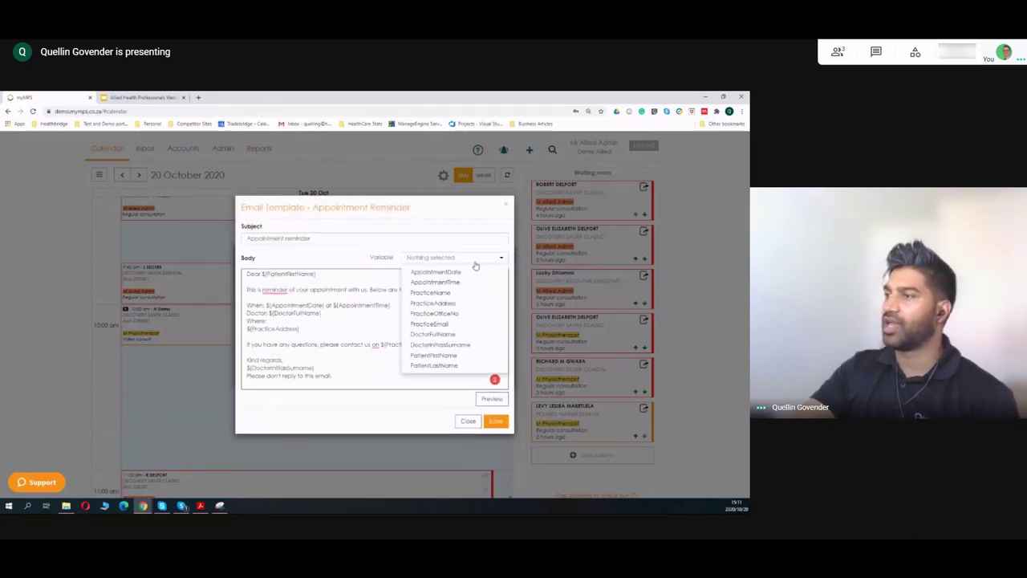
{"action": "left_click", "coordinate": [463, 325]}
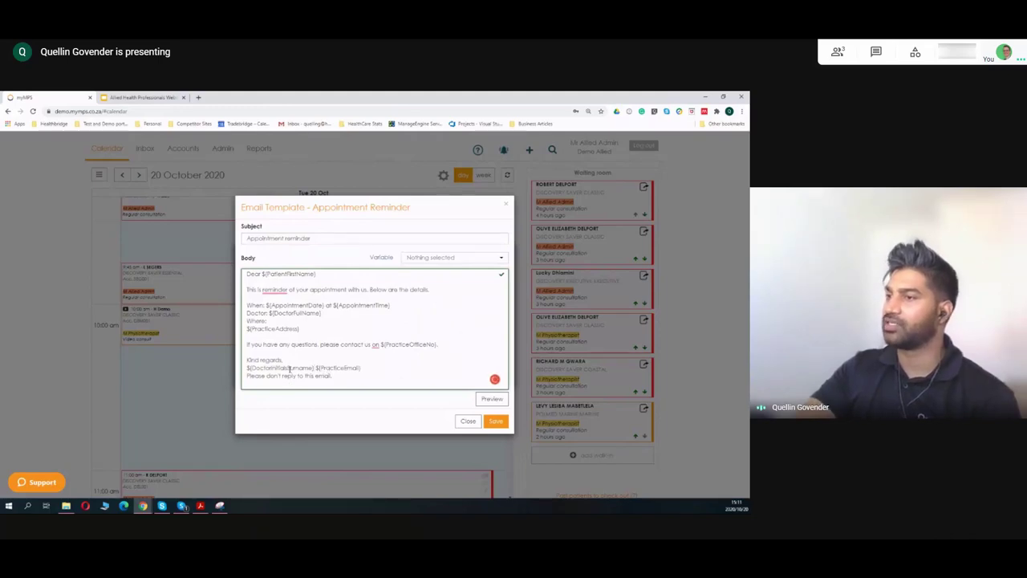
{"action": "left_click", "coordinate": [490, 398]}
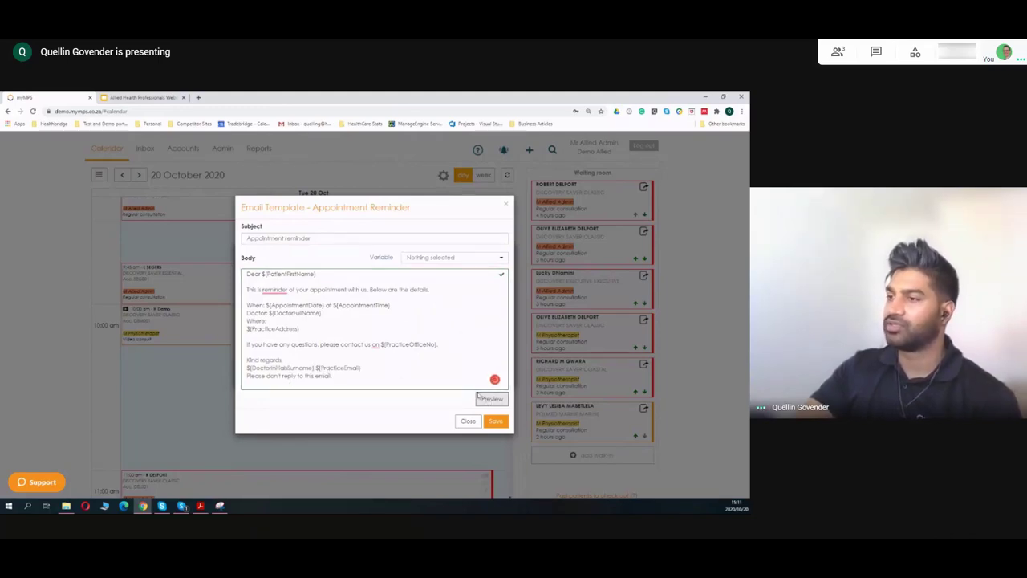
{"action": "left_click_drag", "start_coordinate": [242, 375], "coordinate": [308, 375]}
{"action": "left_click", "coordinate": [309, 377]}
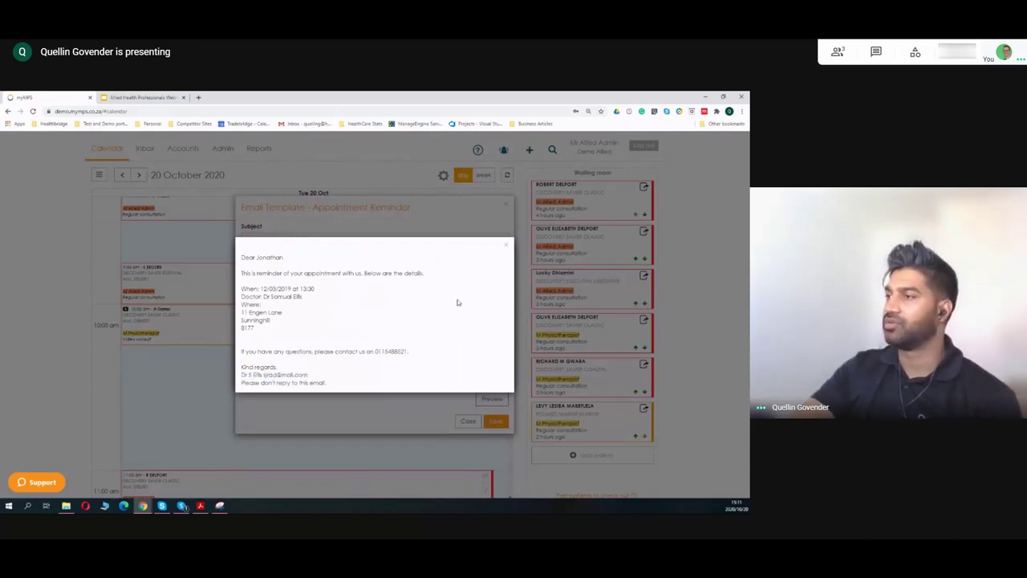
Step: Discard the unsaved changes to the reminder email template and the confirmation settings, and return to the calendar
{"action": "left_click", "coordinate": [506, 248]}
{"action": "left_click", "coordinate": [507, 204]}
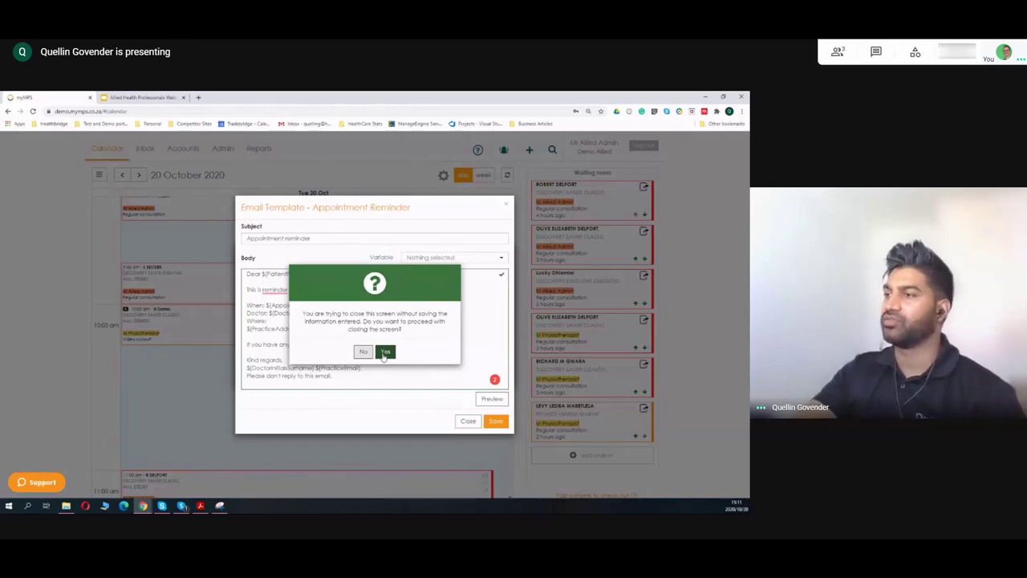
{"action": "left_click", "coordinate": [385, 353]}
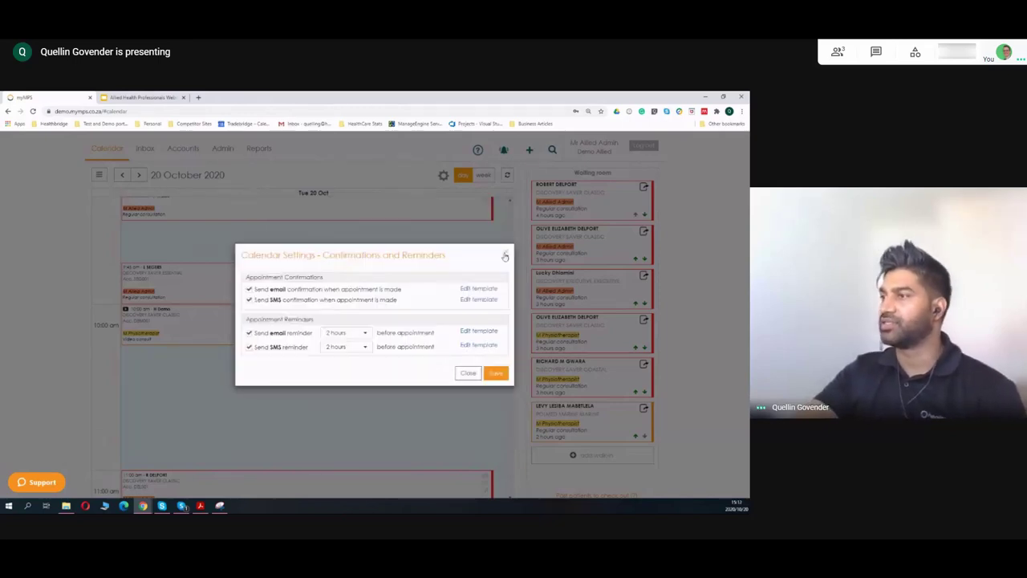
{"action": "left_click", "coordinate": [506, 255]}
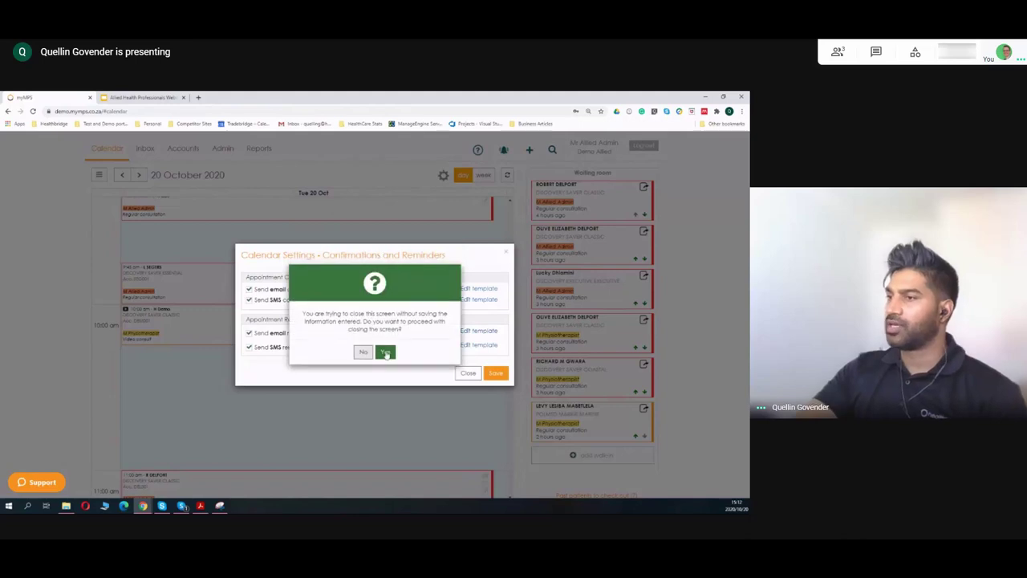
{"action": "left_click", "coordinate": [384, 353]}
{"action": "scroll", "coordinate": [340, 345], "scroll_direction": "up", "scroll_amount": 3}
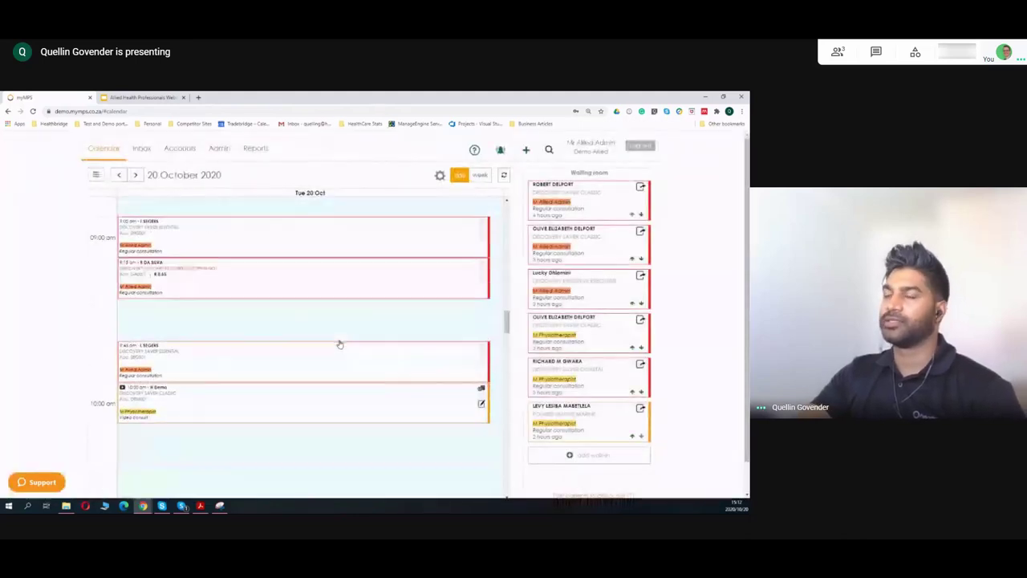
Step: Open the bulk email and SMS page and filter the patients by account type Medical aid and scheme DISCOVERY
{"action": "left_click", "coordinate": [222, 148]}
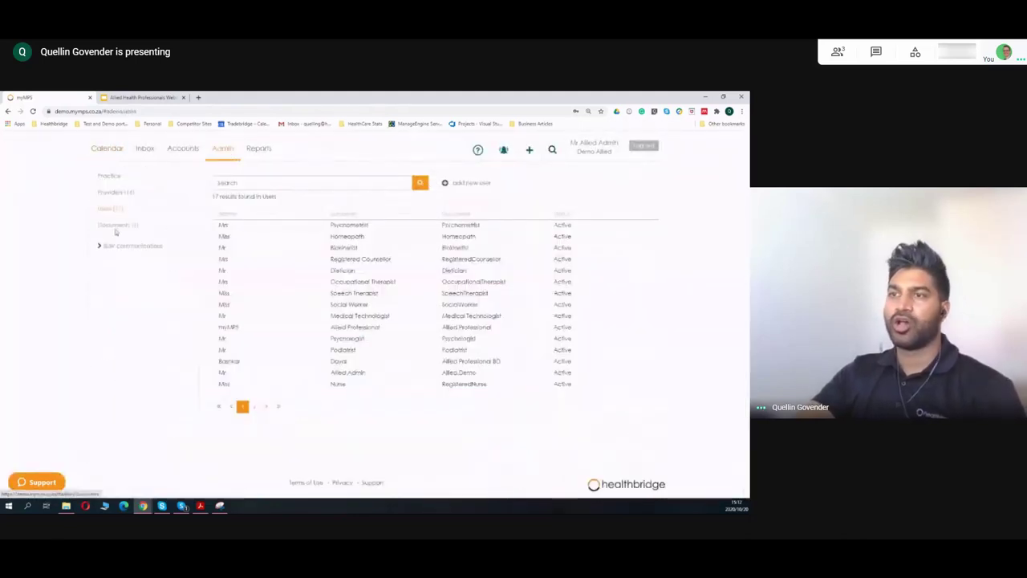
{"action": "left_click", "coordinate": [100, 247]}
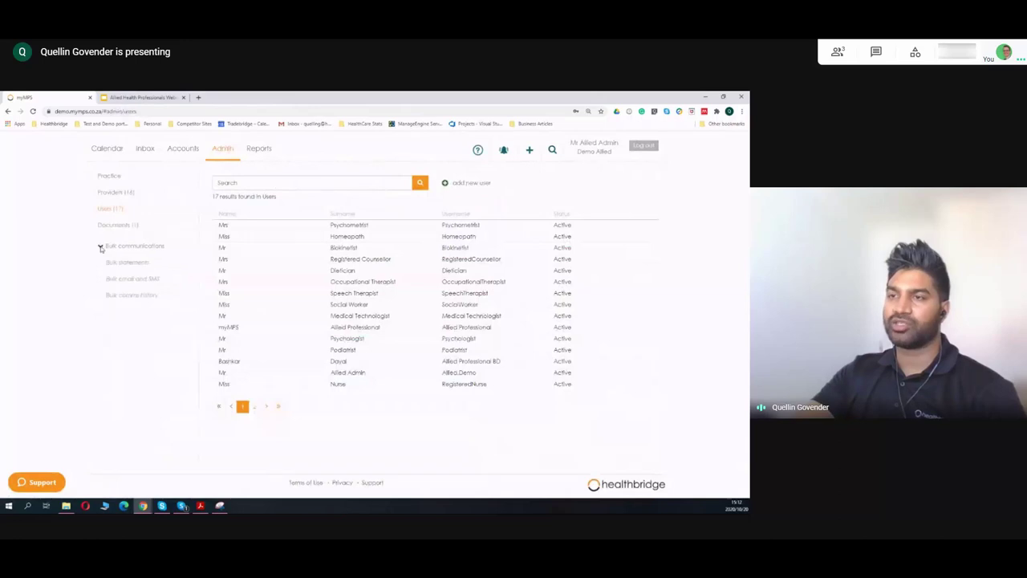
{"action": "left_click", "coordinate": [131, 279]}
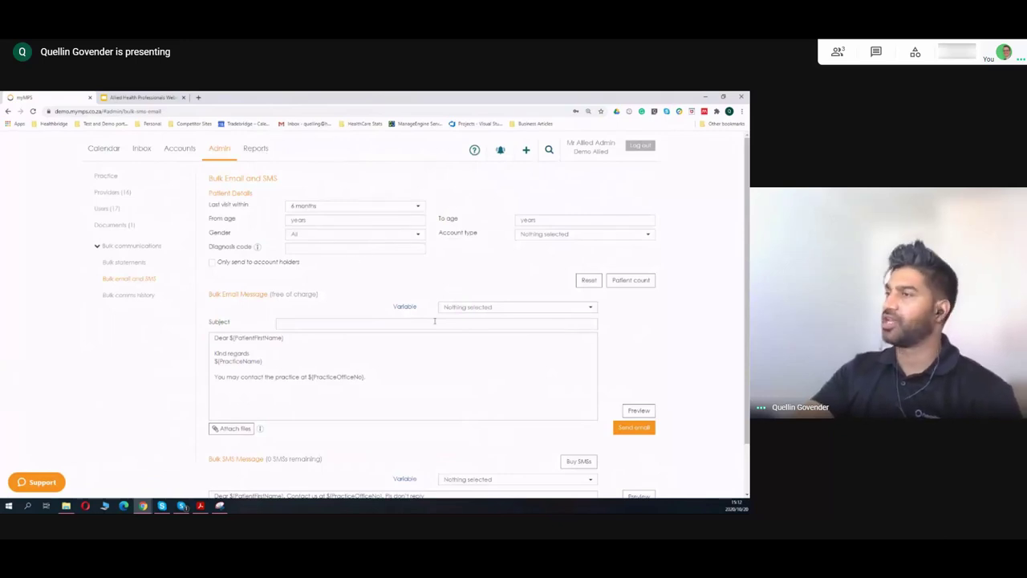
{"action": "left_click", "coordinate": [346, 235]}
{"action": "left_click", "coordinate": [346, 236]}
{"action": "left_click", "coordinate": [549, 236]}
{"action": "left_click", "coordinate": [549, 249]}
{"action": "left_click", "coordinate": [558, 249]}
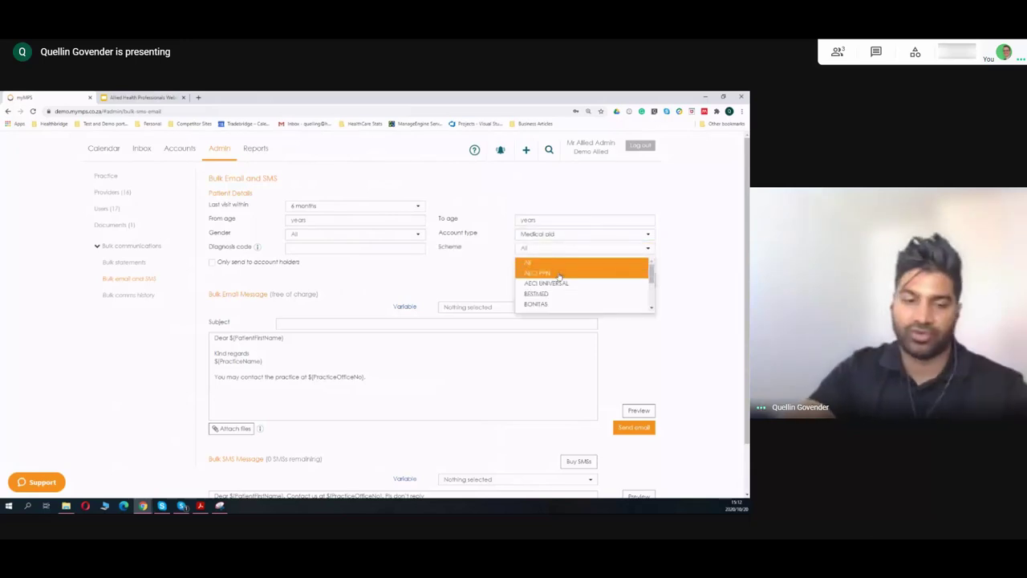
{"action": "scroll", "coordinate": [559, 276], "scroll_direction": "down", "scroll_amount": 1}
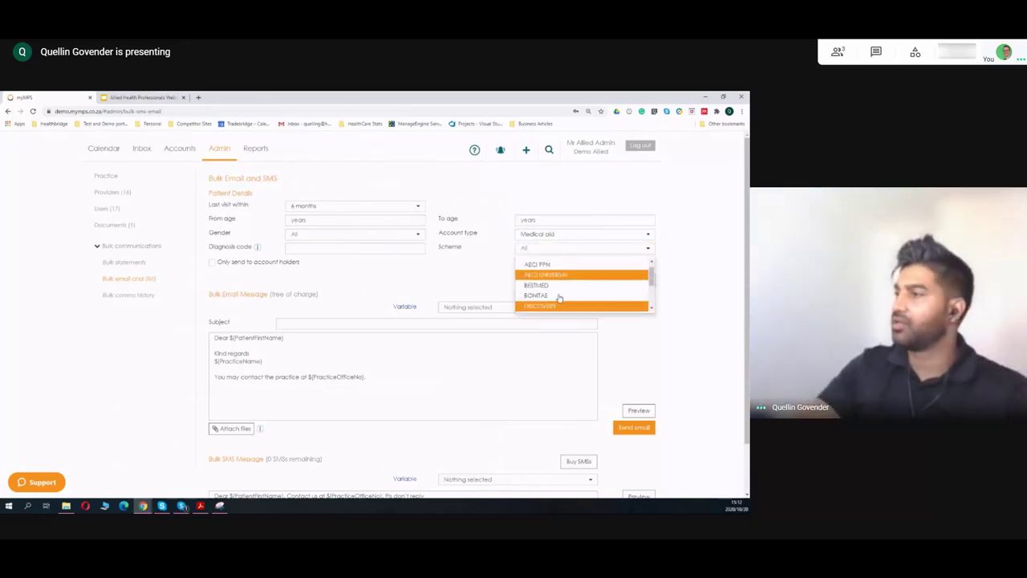
{"action": "left_click", "coordinate": [557, 306]}
Step: Filter the bulk message recipients by diagnosis code J01.4, and check the patient count for the criteria
{"action": "left_click", "coordinate": [322, 252]}
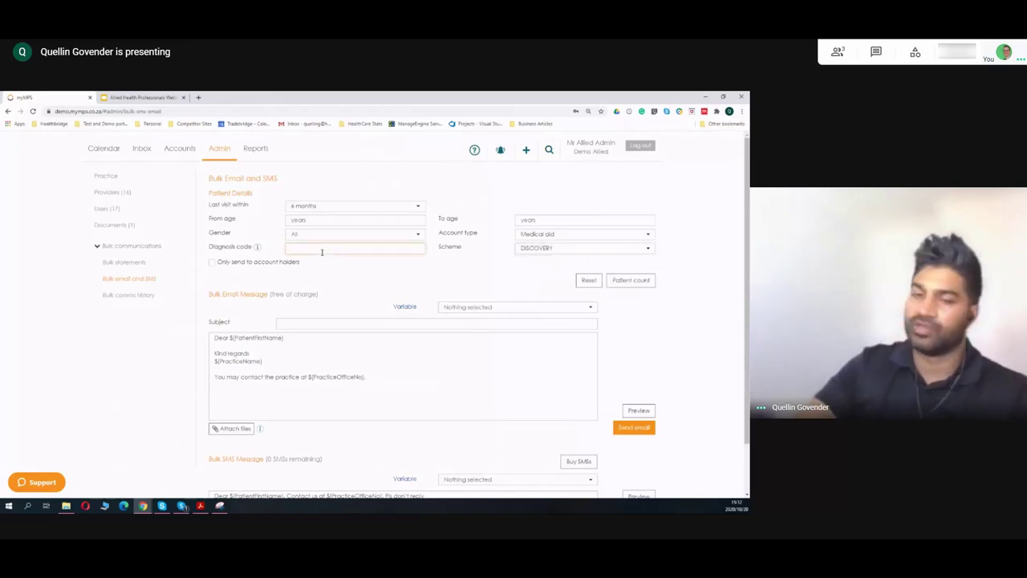
{"action": "type", "text": "J01"}
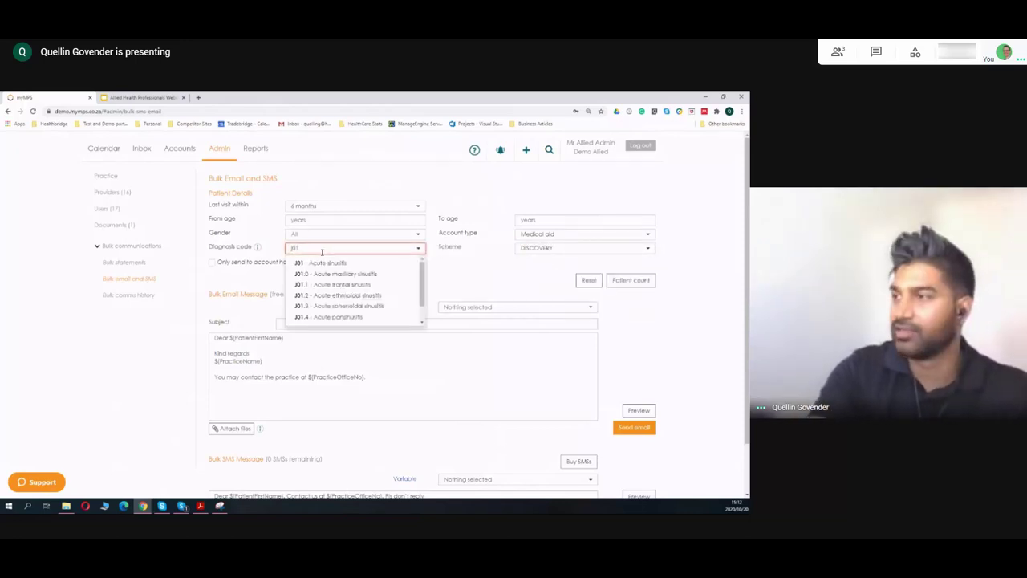
{"action": "left_click", "coordinate": [329, 316]}
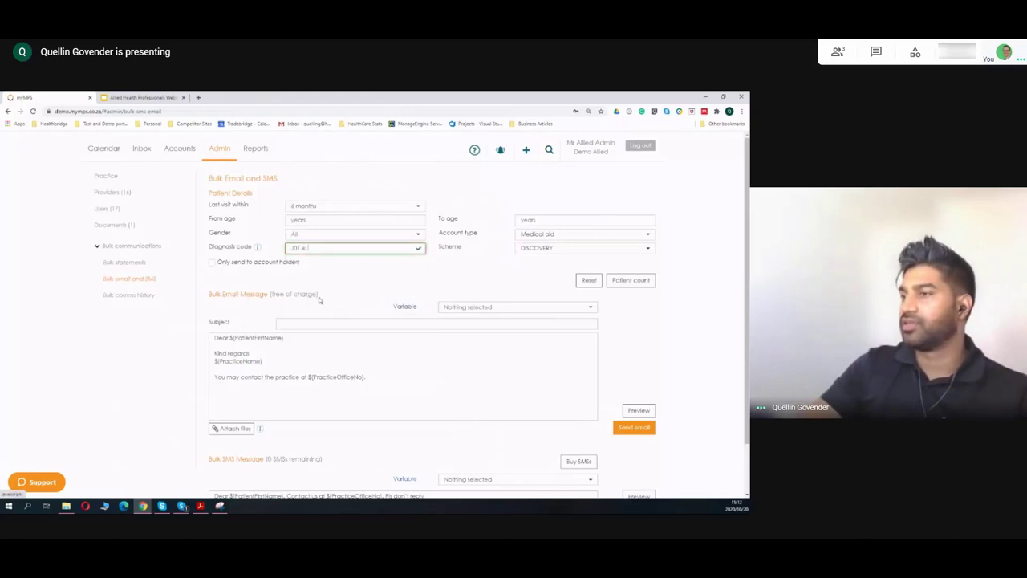
{"action": "left_click", "coordinate": [619, 284]}
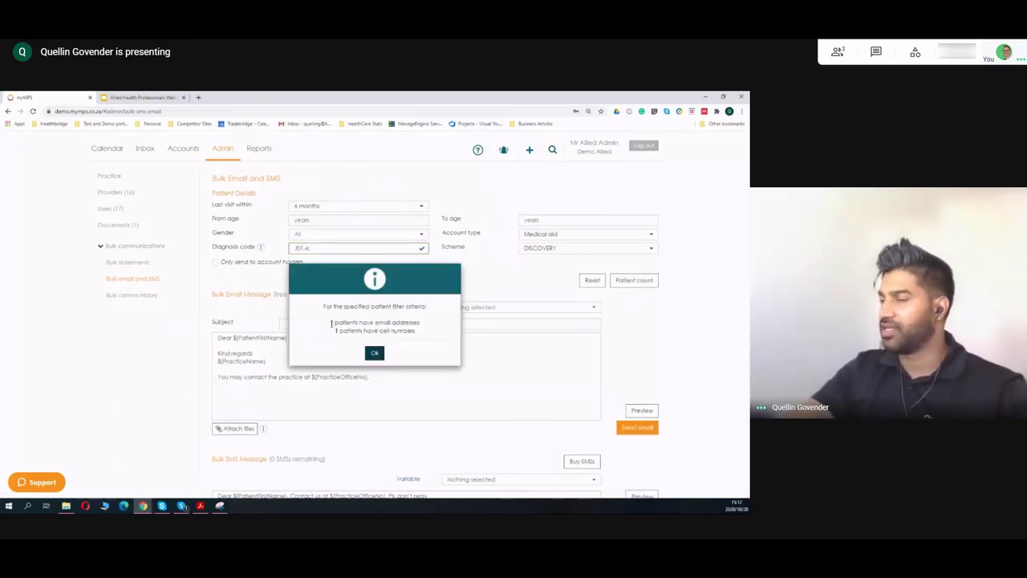
{"action": "left_click_drag", "start_coordinate": [331, 323], "coordinate": [420, 324]}
{"action": "left_click", "coordinate": [350, 331]}
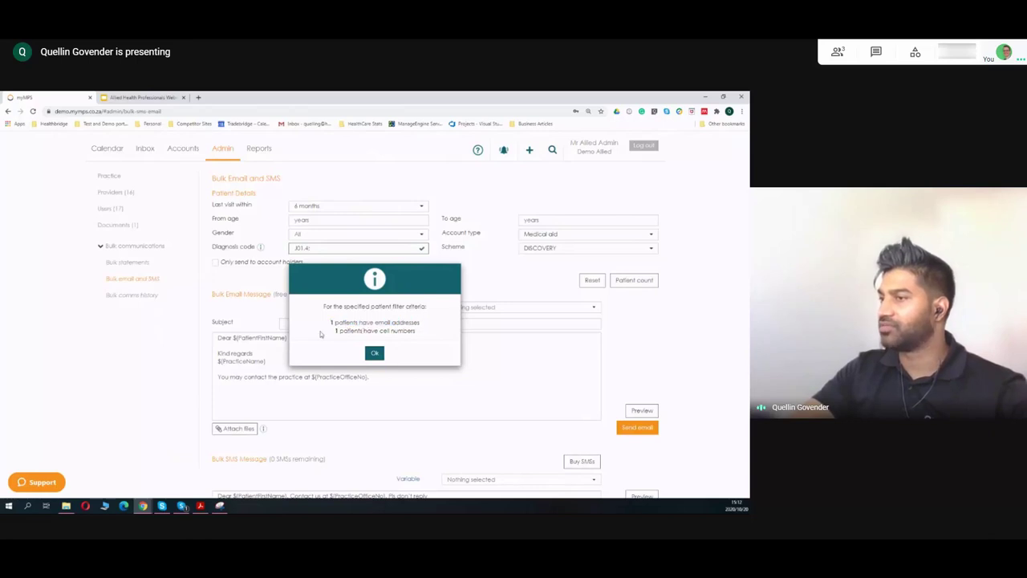
{"action": "left_click_drag", "start_coordinate": [331, 323], "coordinate": [417, 324]}
{"action": "left_click", "coordinate": [374, 353]}
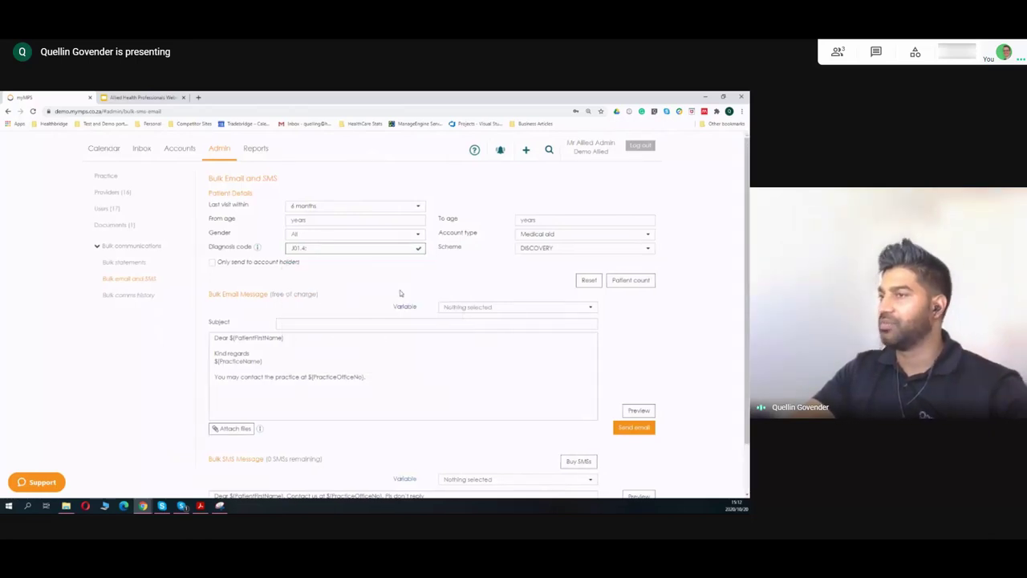
Step: Add the line "Please book in your rehab sessions followups" below the greeting in the bulk email message
{"action": "left_click", "coordinate": [279, 344]}
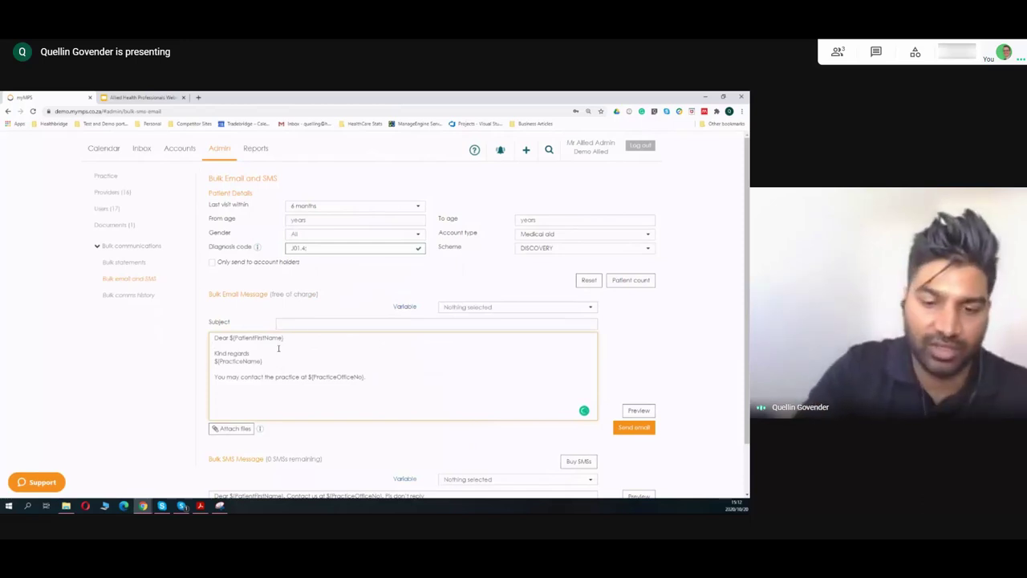
{"action": "type", "text": "LOOKING"}
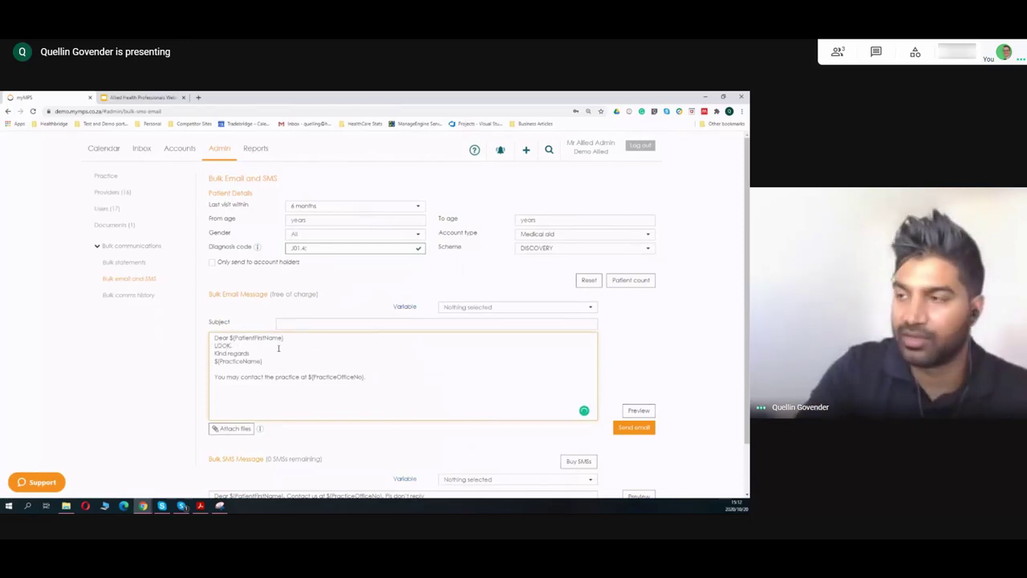
{"action": "key", "text": "BackSpace"}
{"action": "key", "text": "BackSpace"}
{"action": "key", "text": "BackSpace"}
{"action": "key", "text": "BackSpace"}
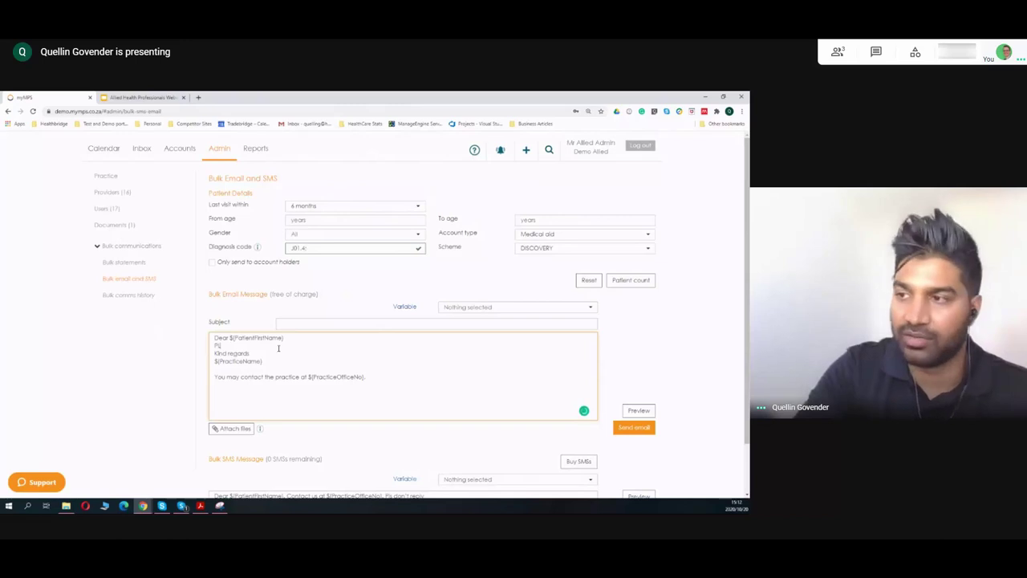
{"action": "type", "text": "lease d"}
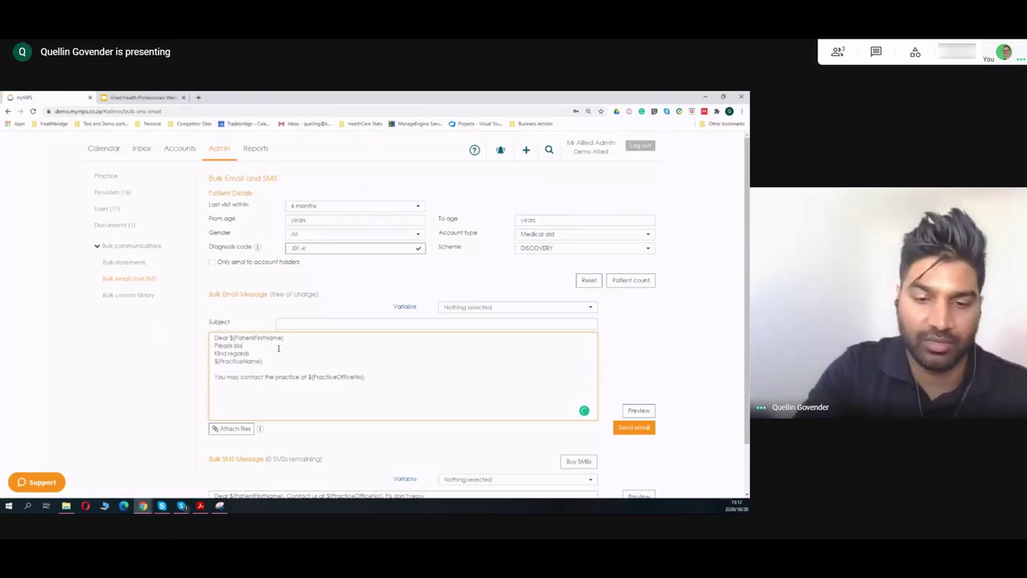
{"action": "type", "text": "ook in your"}
{"action": "type", "text": " regul"}
{"action": "type", "text": " sessions toda"}
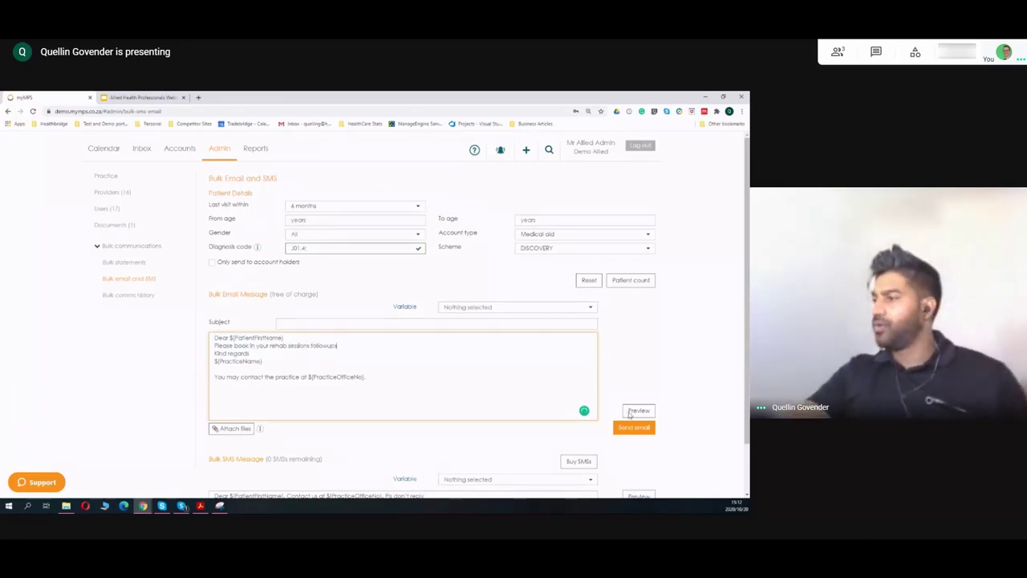
Step: Preview the bulk email message, check the filled-in greeting and text, and close the preview
{"action": "left_click", "coordinate": [635, 412]}
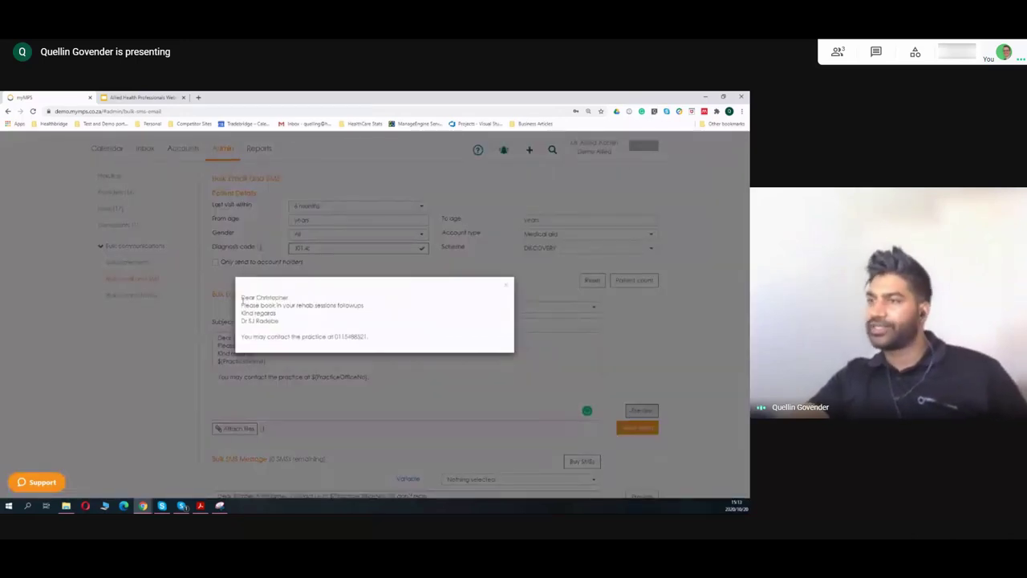
{"action": "left_click_drag", "start_coordinate": [242, 299], "coordinate": [290, 298]}
{"action": "left_click", "coordinate": [366, 307]}
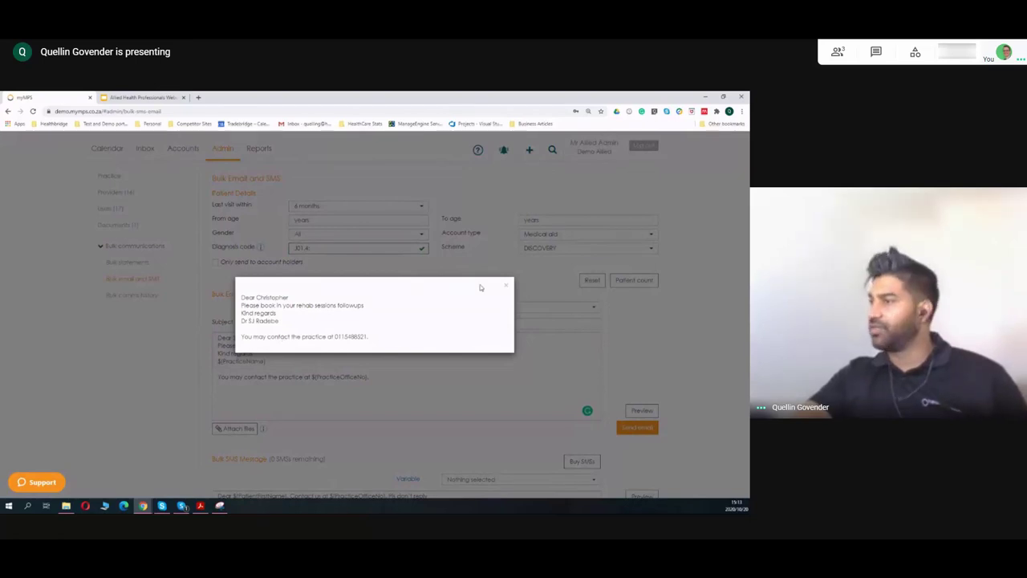
{"action": "left_click", "coordinate": [505, 287]}
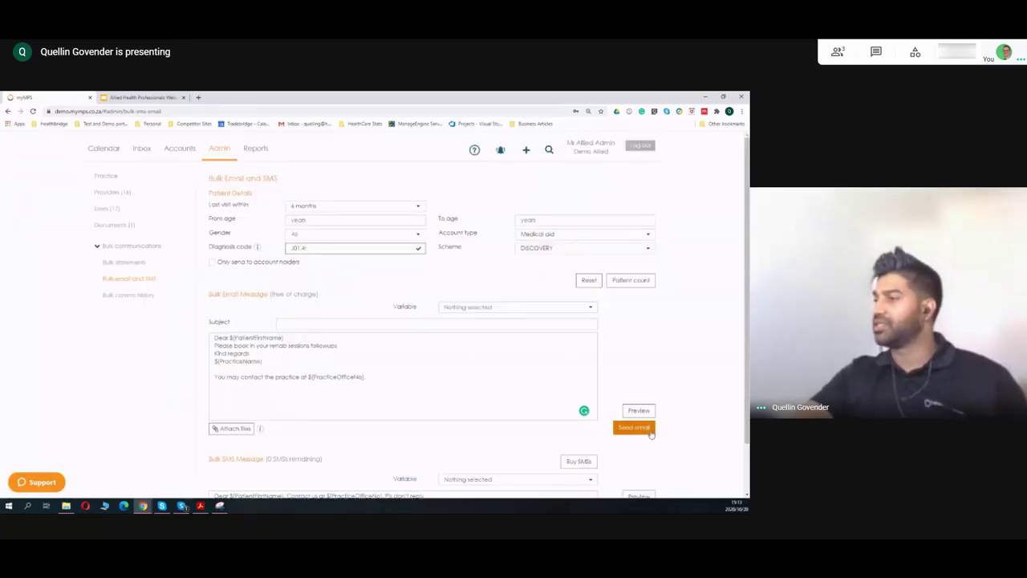
Step: Browse the Pictures folder for a file to attach to the bulk email, and cancel without attaching one
{"action": "left_click", "coordinate": [234, 428]}
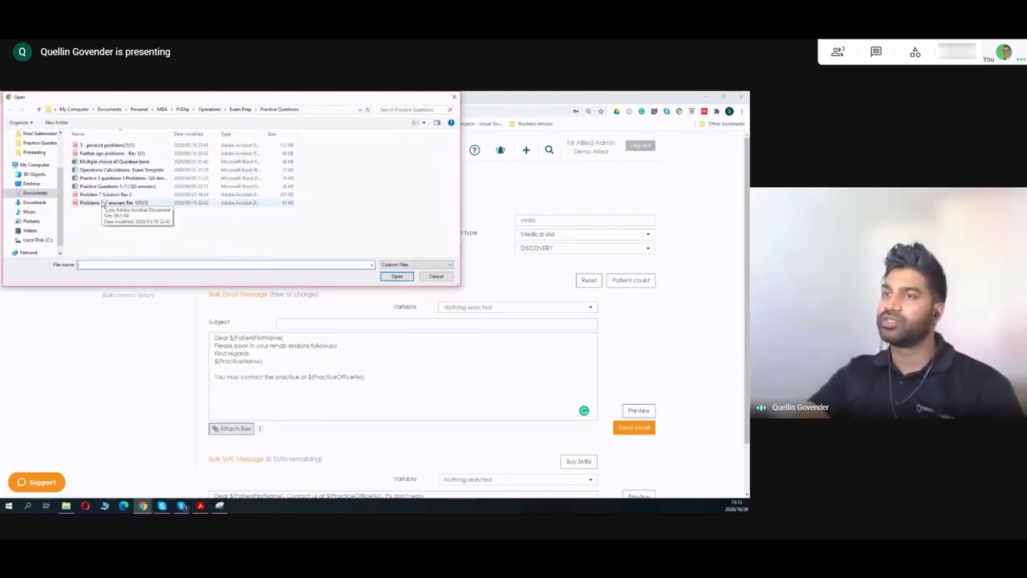
{"action": "left_click", "coordinate": [30, 221]}
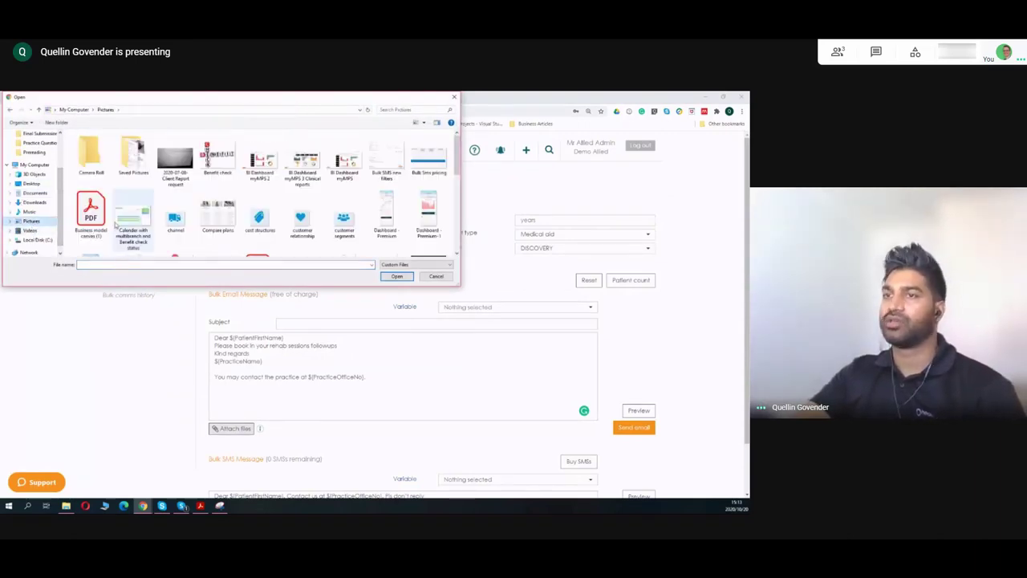
{"action": "left_click", "coordinate": [454, 98]}
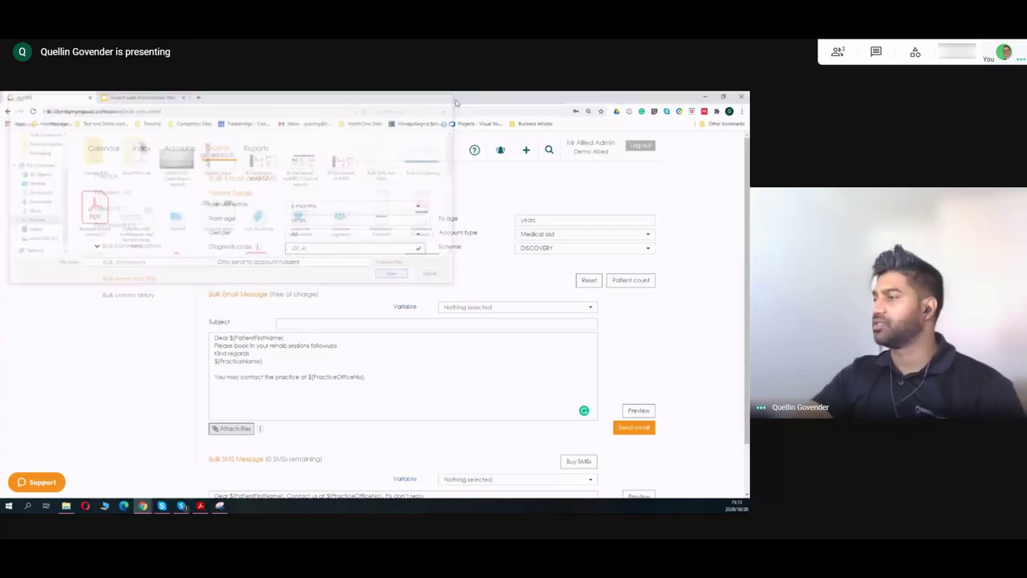
Step: Review the bulk SMS message section below the email message and the patient filter criteria
{"action": "left_click", "coordinate": [617, 283]}
{"action": "scroll", "coordinate": [458, 428], "scroll_direction": "down", "scroll_amount": 2}
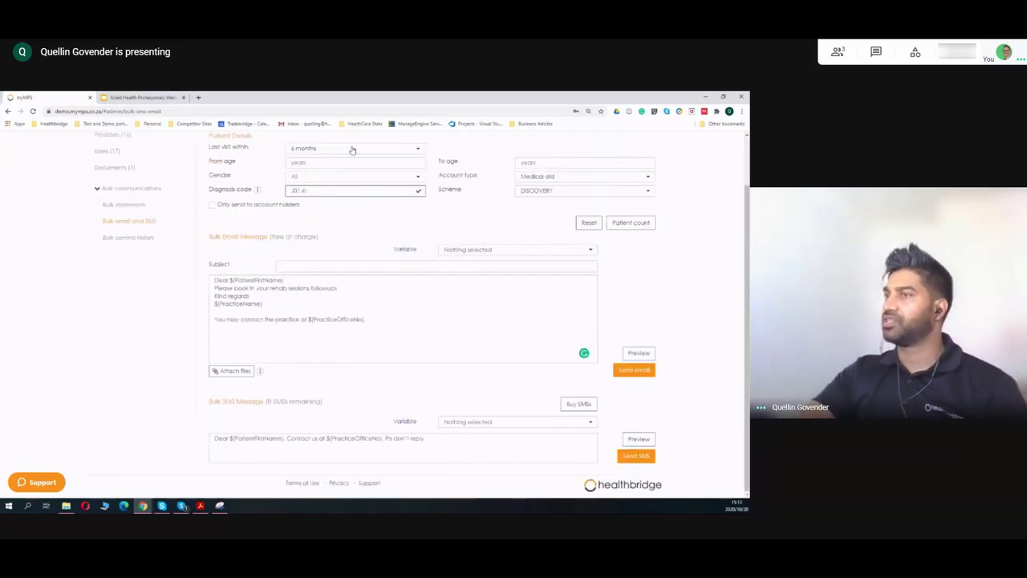
{"action": "scroll", "coordinate": [283, 201], "scroll_direction": "up", "scroll_amount": 2}
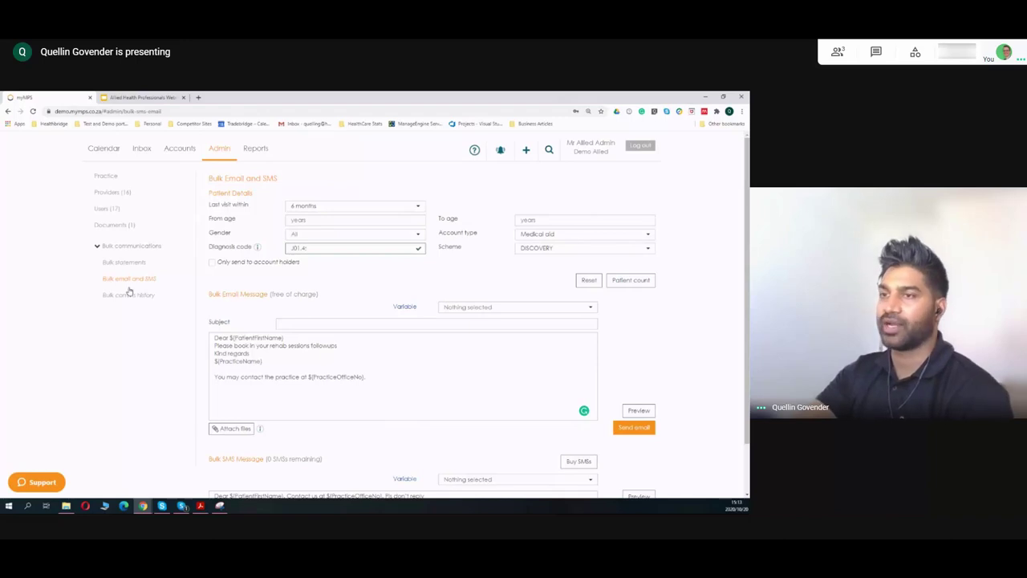
Step: Generate the Appointment Report for 20/10/2020 in PDF format for all treating providers
{"action": "left_click", "coordinate": [96, 245]}
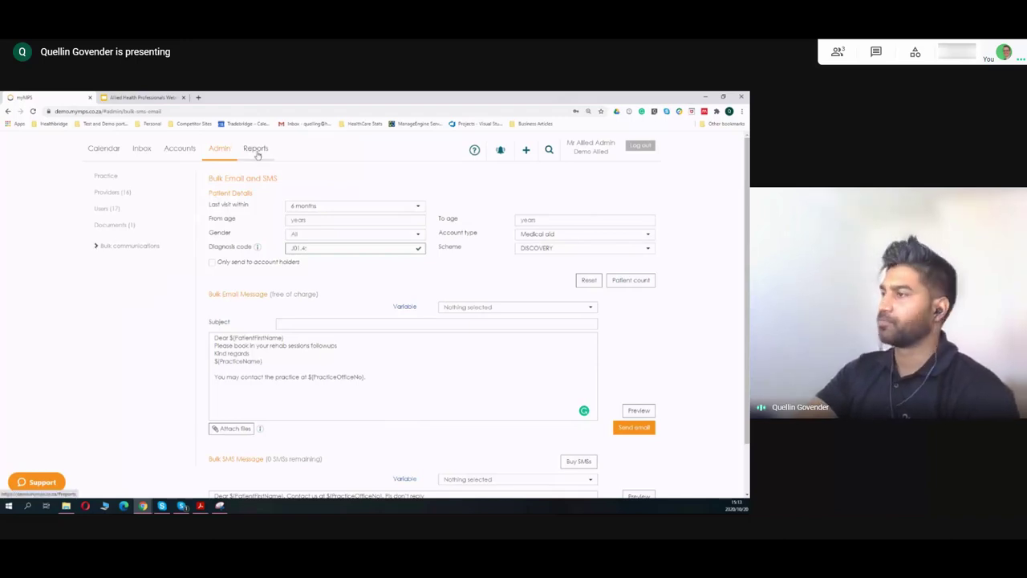
{"action": "left_click", "coordinate": [261, 150]}
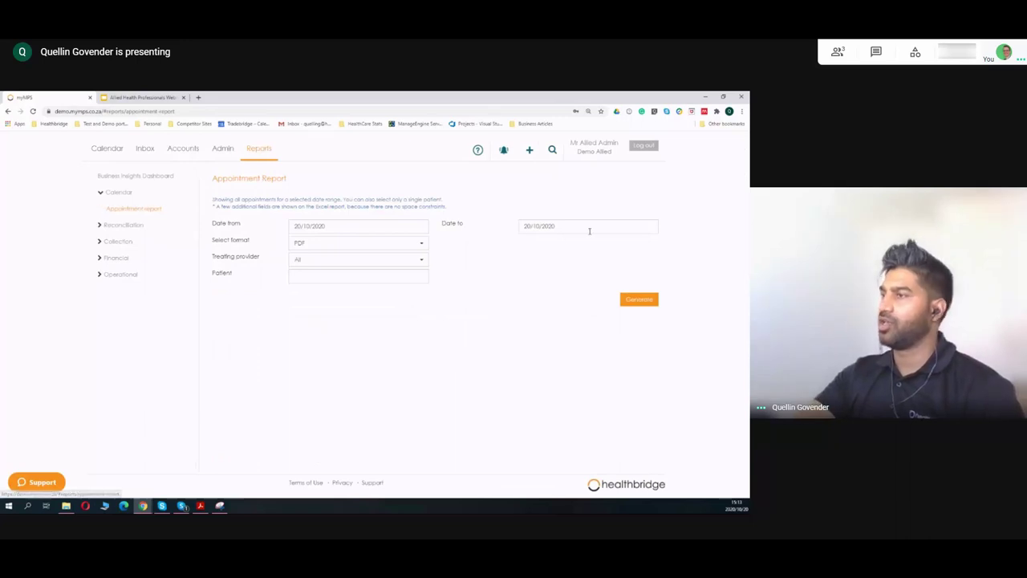
{"action": "left_click", "coordinate": [358, 245]}
{"action": "left_click", "coordinate": [358, 246]}
{"action": "left_click", "coordinate": [635, 301]}
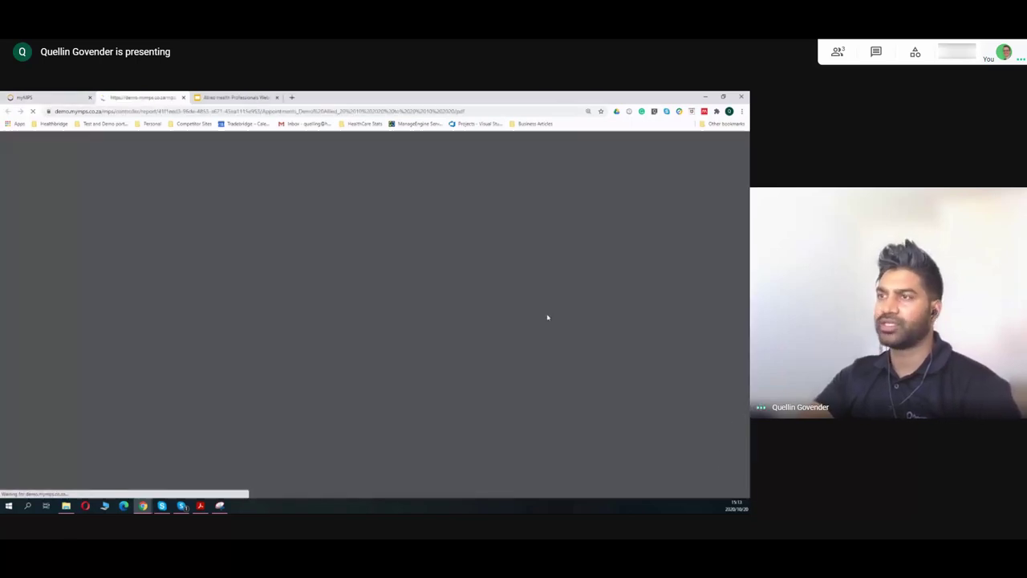
Step: Examine the appointment summary per treating provider in the report, especially the occupational therapist and physiotherapist rows
{"action": "scroll", "coordinate": [296, 321], "scroll_direction": "down", "scroll_amount": 3}
{"action": "scroll", "coordinate": [295, 321], "scroll_direction": "up", "scroll_amount": 3}
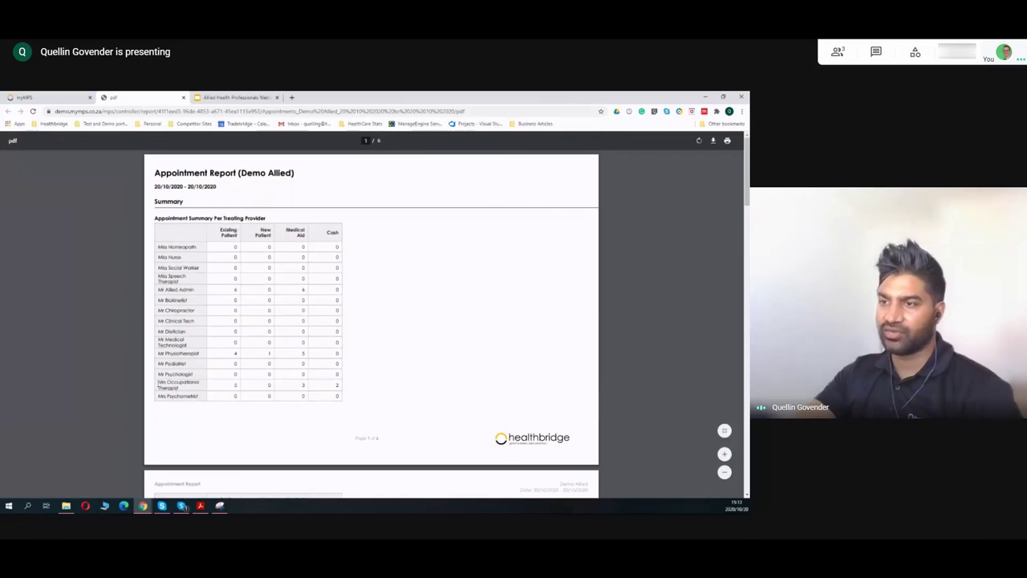
{"action": "left_click_drag", "start_coordinate": [159, 383], "coordinate": [200, 388]}
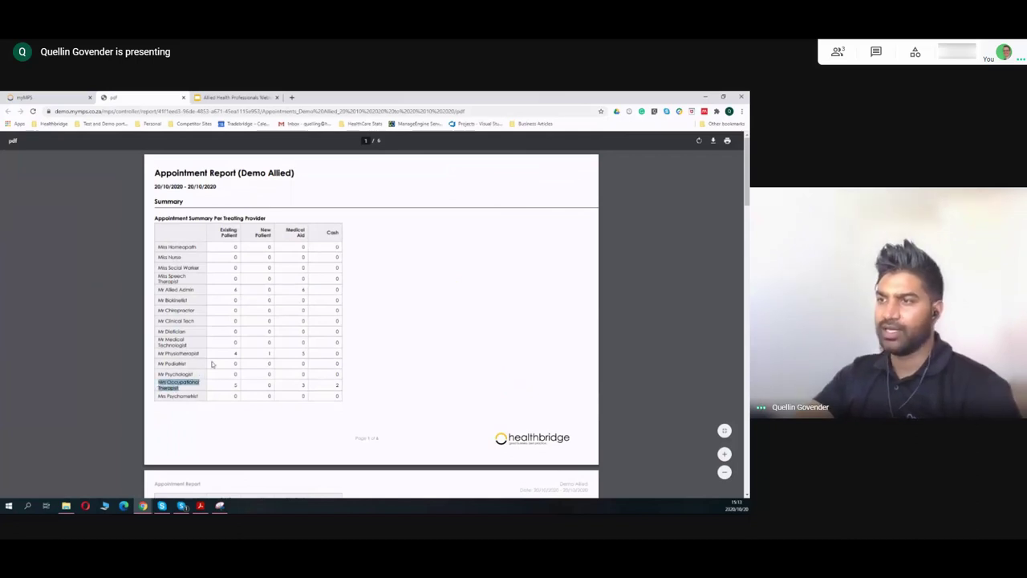
{"action": "left_click_drag", "start_coordinate": [158, 353], "coordinate": [317, 354]}
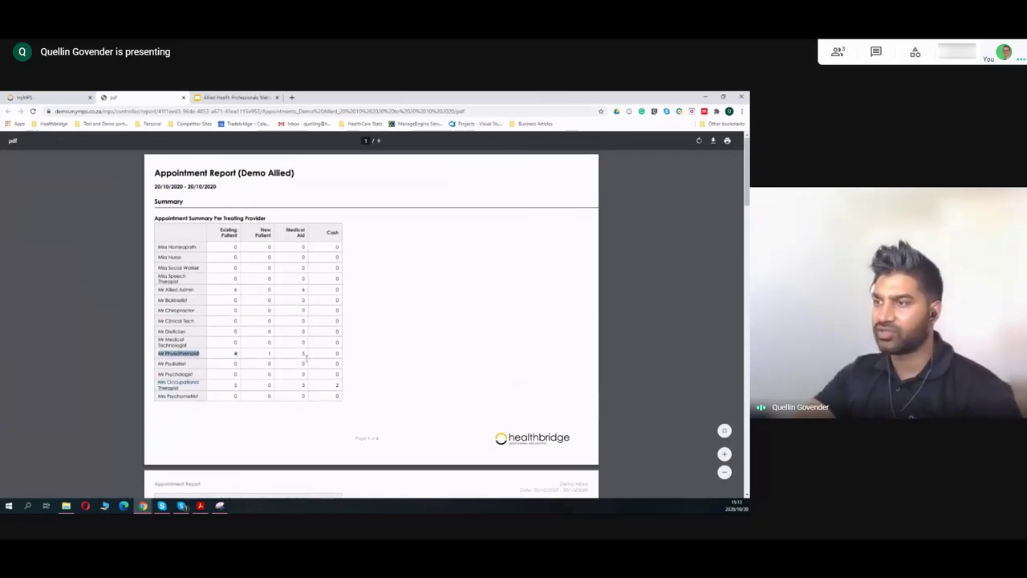
{"action": "left_click", "coordinate": [310, 355]}
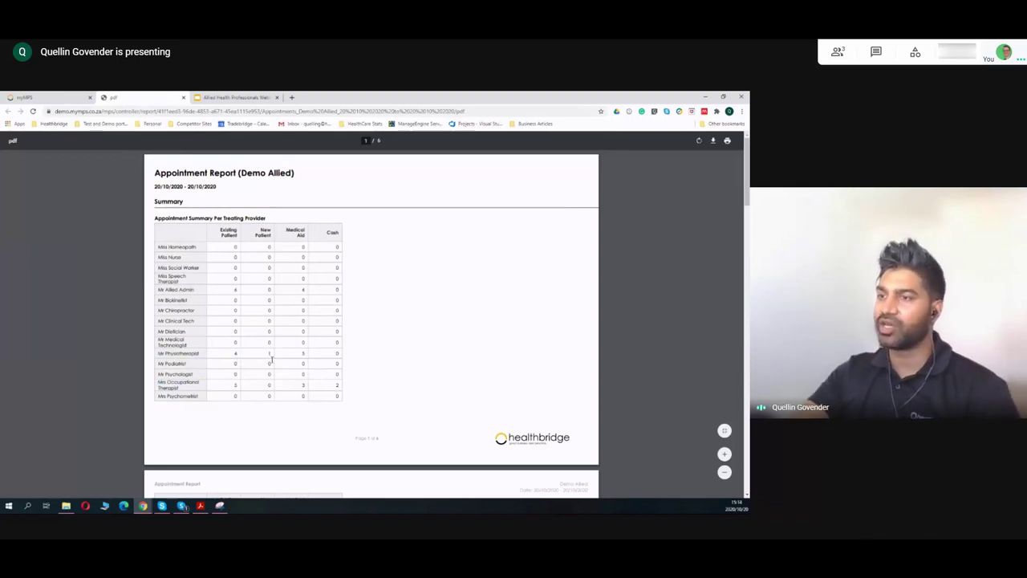
Step: Examine the physiotherapist's visit type summary and the video consult entry in the report's appointment details
{"action": "scroll", "coordinate": [275, 356], "scroll_direction": "down", "scroll_amount": 5}
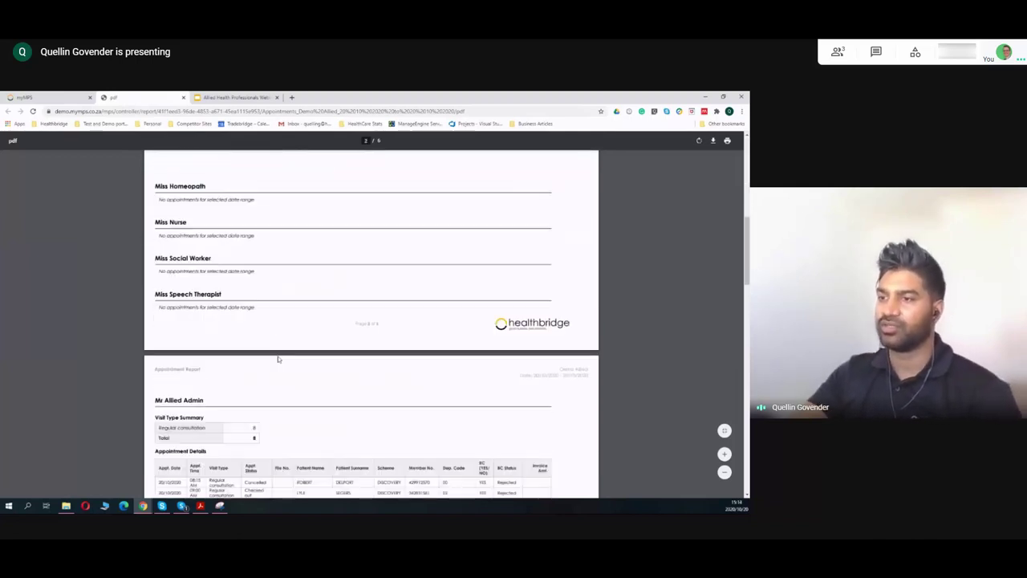
{"action": "scroll", "coordinate": [279, 360], "scroll_direction": "down", "scroll_amount": 10}
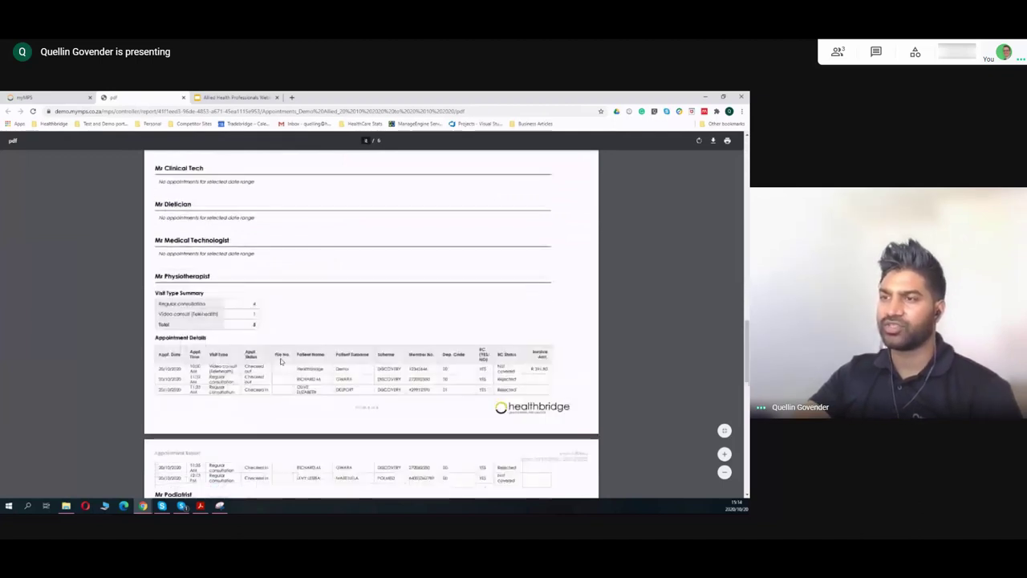
{"action": "scroll", "coordinate": [209, 377], "scroll_direction": "down", "scroll_amount": 2}
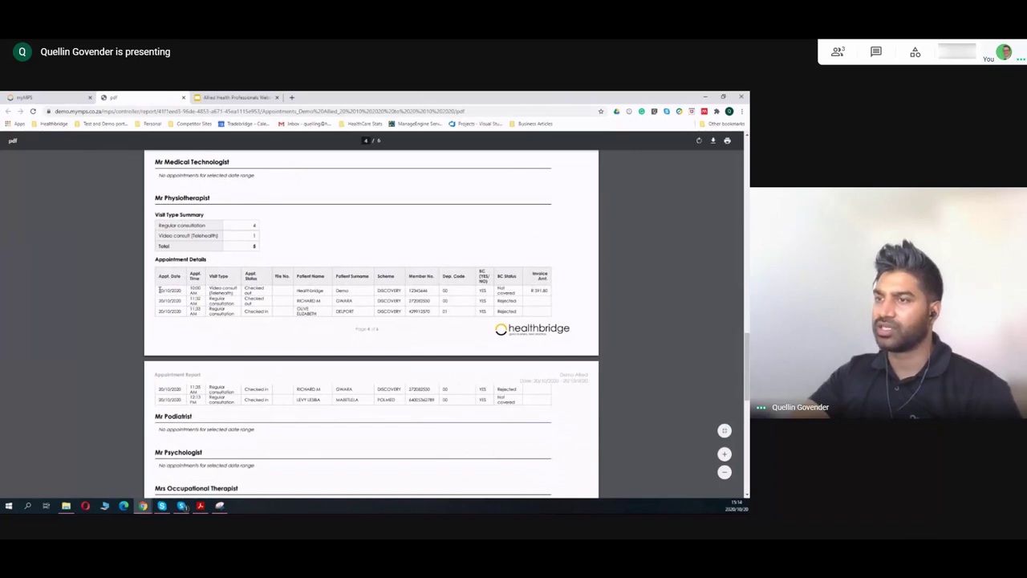
{"action": "left_click", "coordinate": [510, 286]}
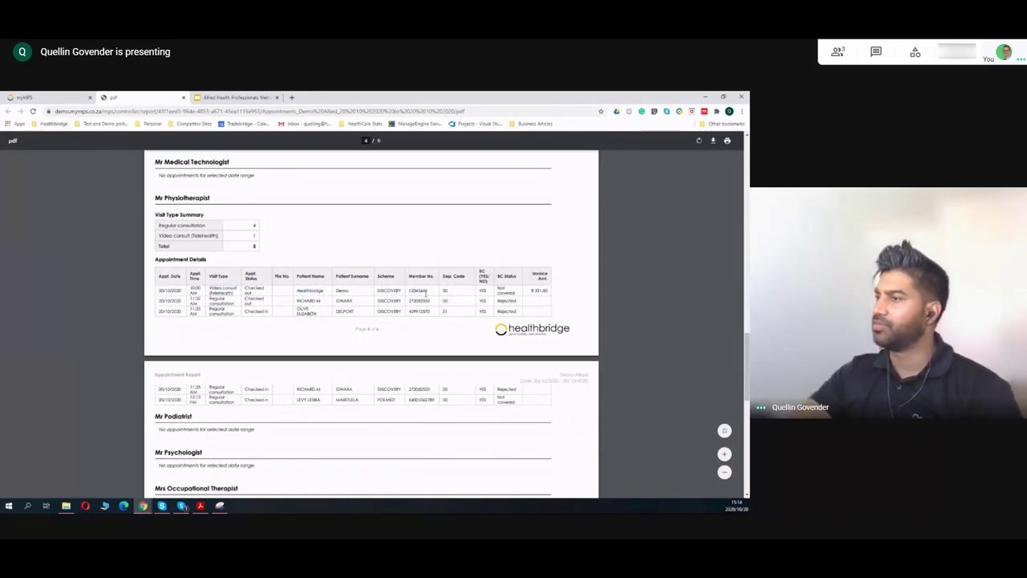
Step: Check the video consult's invoice amount in the PDF report, close the report and view the Appointment Report's format options
{"action": "left_click_drag", "start_coordinate": [531, 292], "coordinate": [555, 293]}
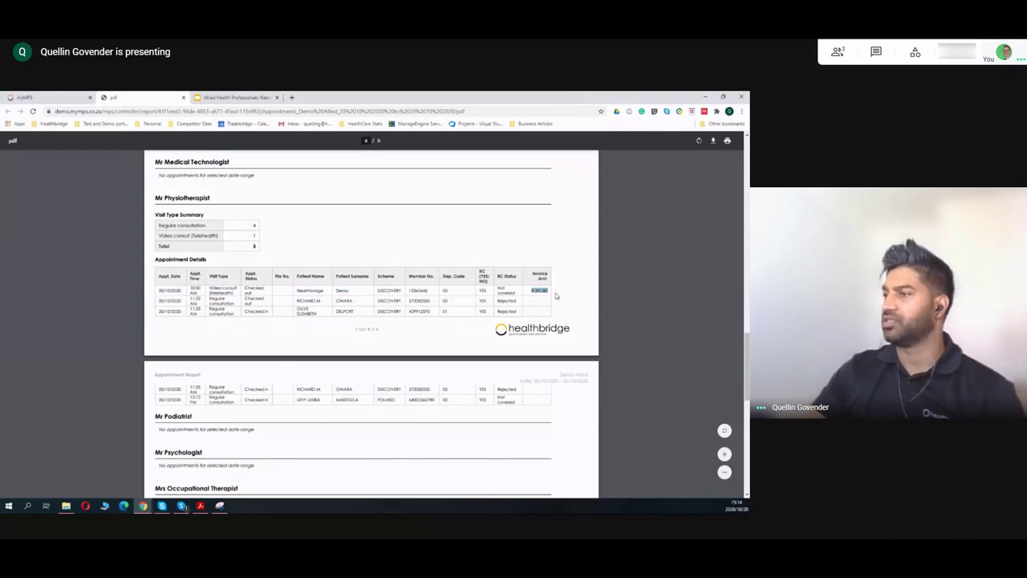
{"action": "scroll", "coordinate": [553, 297], "scroll_direction": "up", "scroll_amount": 3}
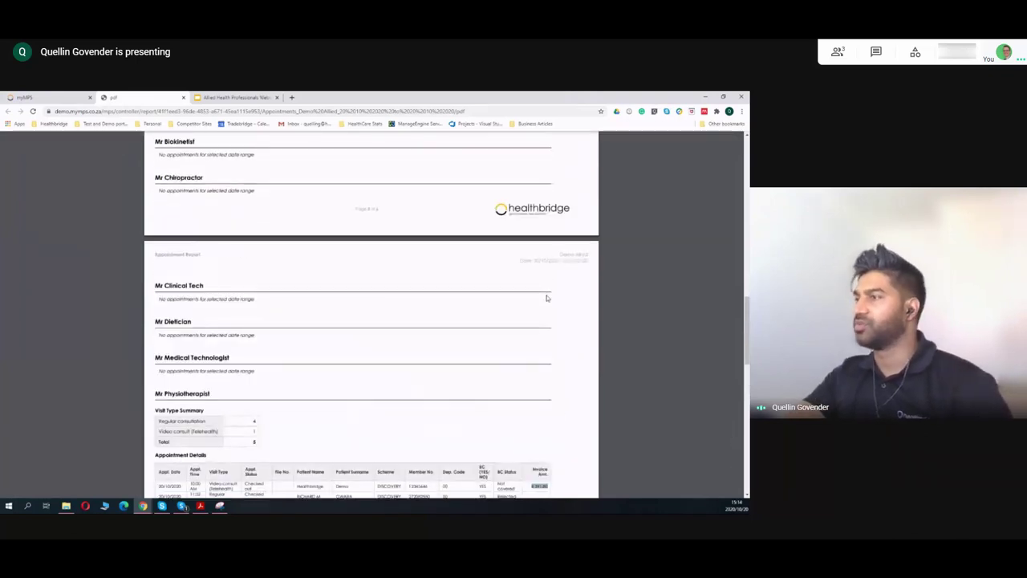
{"action": "left_click", "coordinate": [183, 97]}
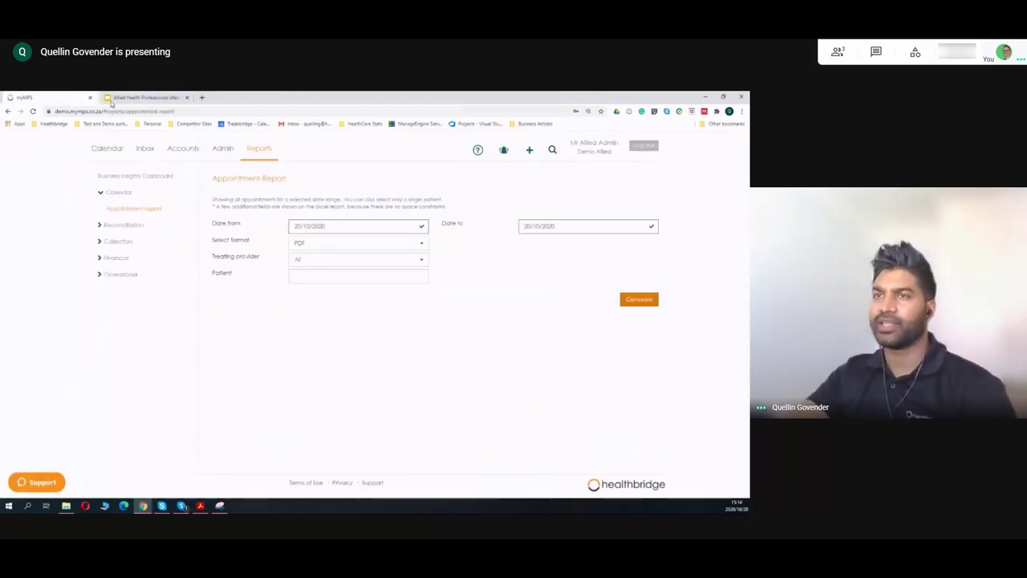
{"action": "left_click", "coordinate": [363, 247]}
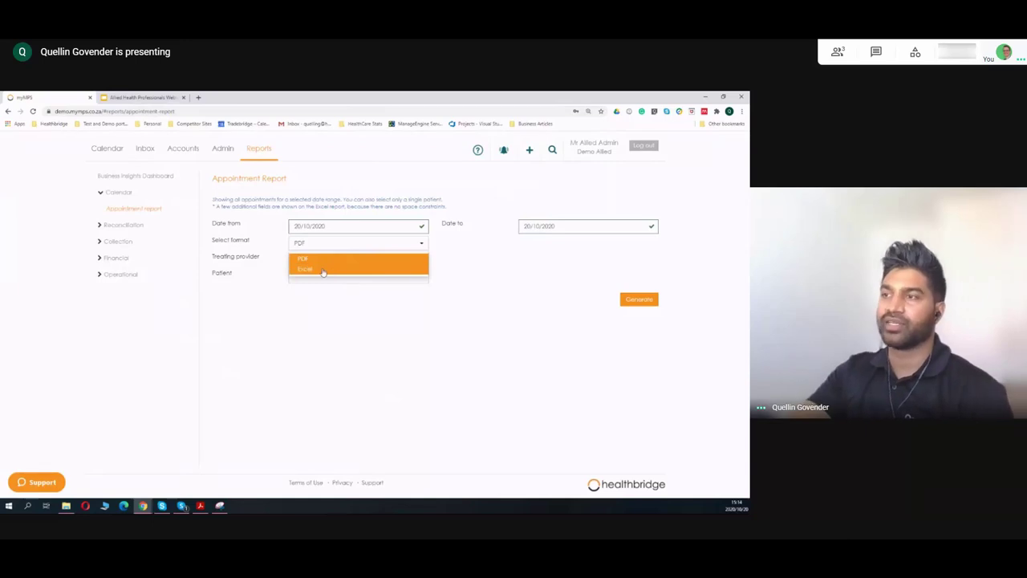
{"action": "left_click", "coordinate": [472, 260]}
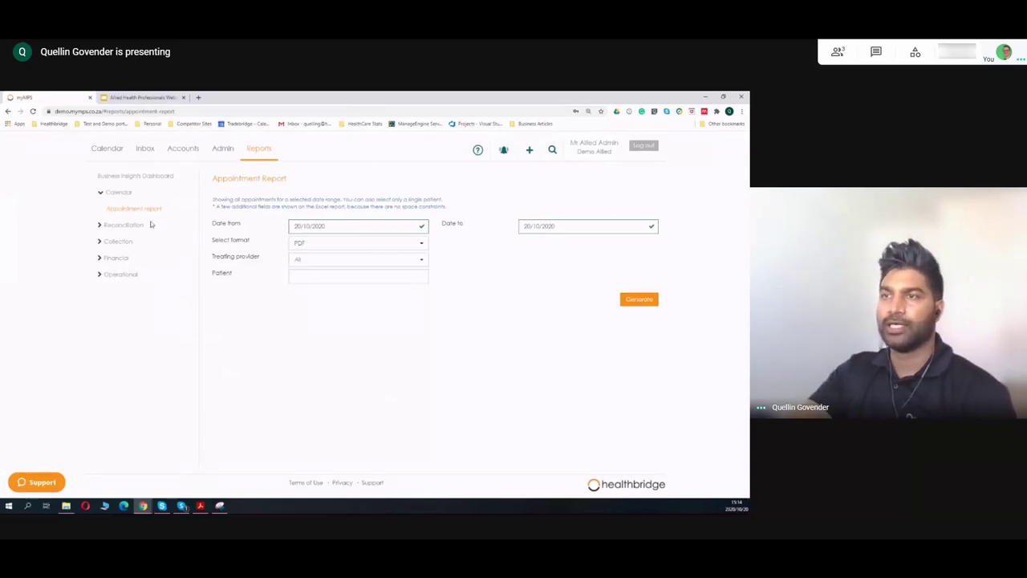
Step: Display the Financial Dashboard from the Business Insights Dashboard reports
{"action": "left_click", "coordinate": [124, 180]}
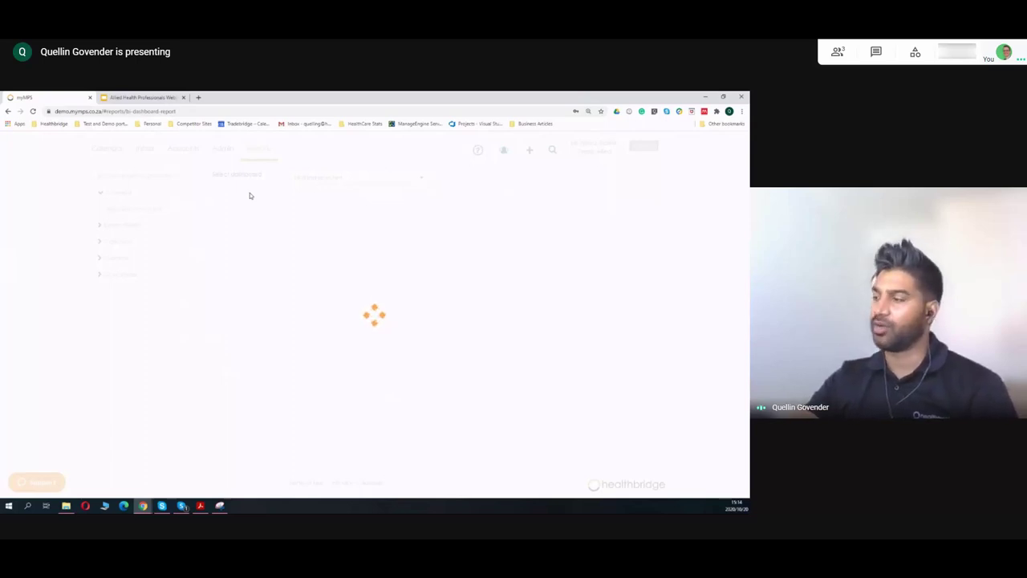
{"action": "left_click", "coordinate": [339, 183]}
{"action": "left_click", "coordinate": [341, 205]}
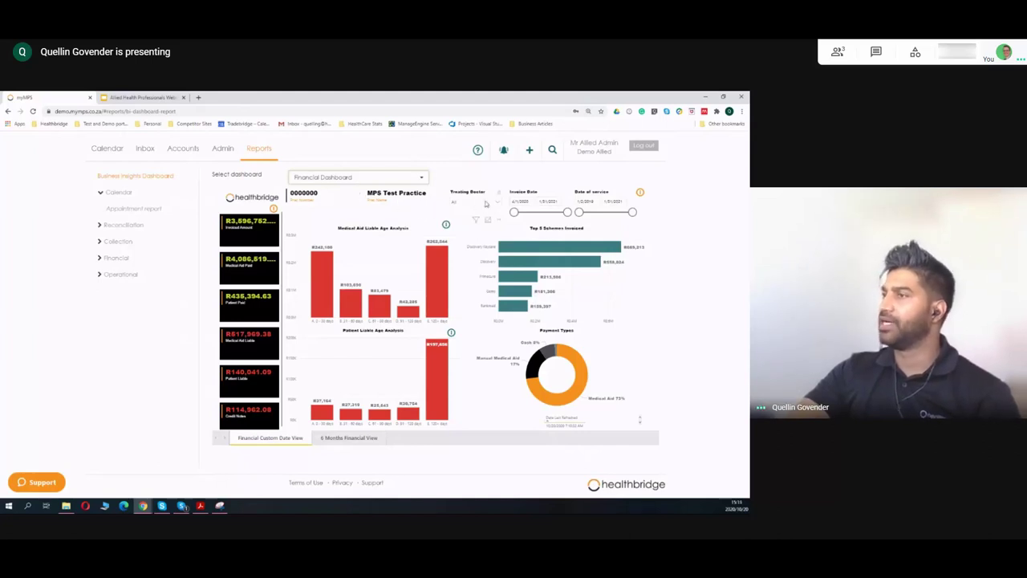
Step: View the Financial Dashboard's treating doctor filter options and examine the payment types chart
{"action": "left_click", "coordinate": [485, 204]}
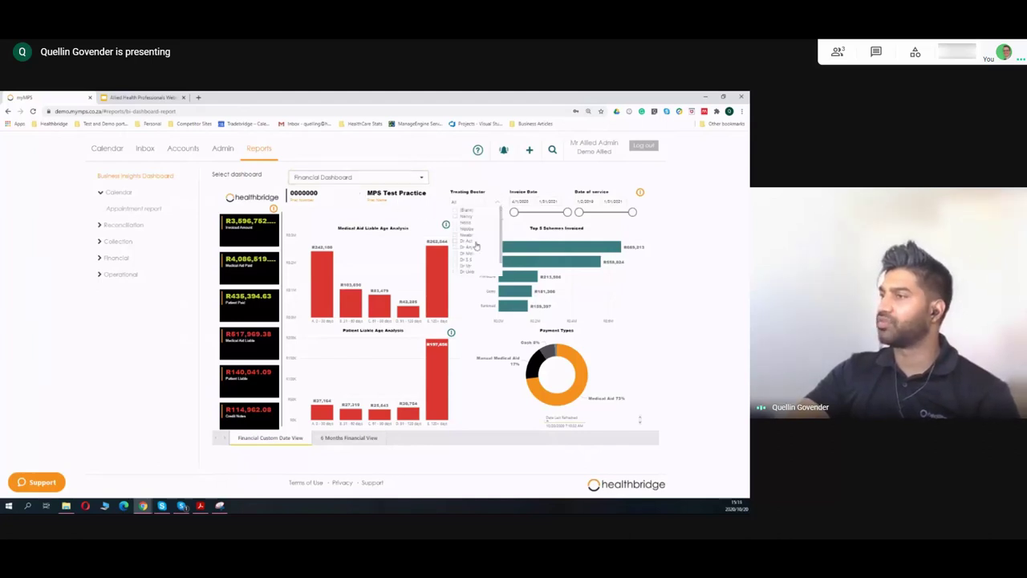
{"action": "left_click", "coordinate": [394, 204]}
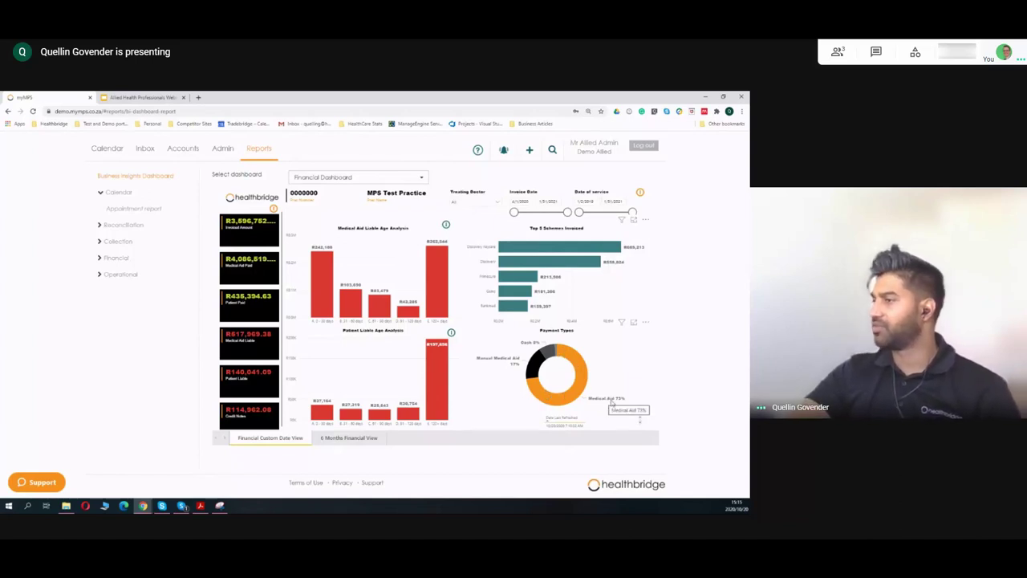
{"action": "mouse_move", "coordinate": [536, 369]}
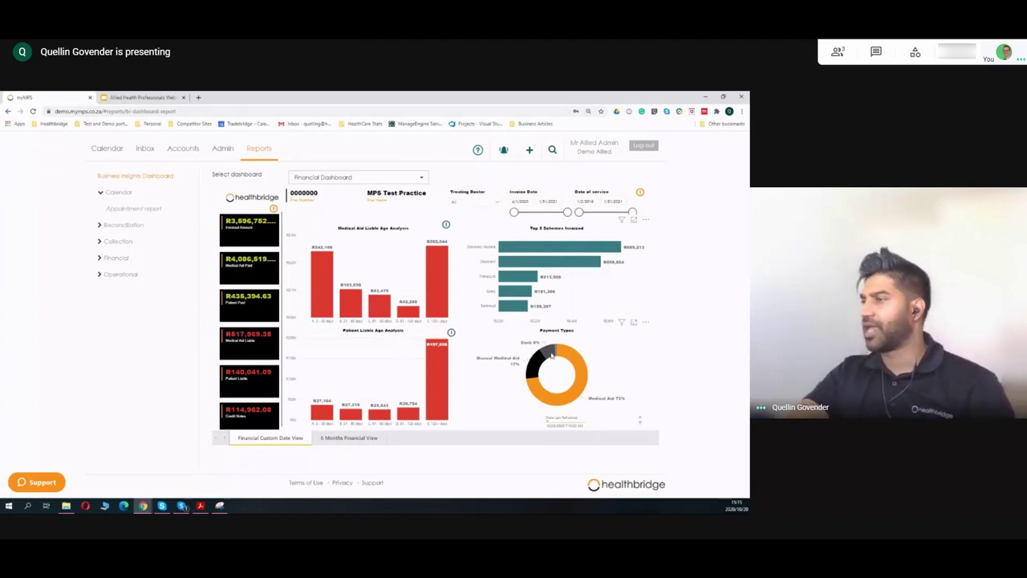
Step: Show the 6 Months Financial View and highlight October 2020's medical aid liable amount to examine the outstanding amounts by scheme
{"action": "left_click", "coordinate": [365, 439]}
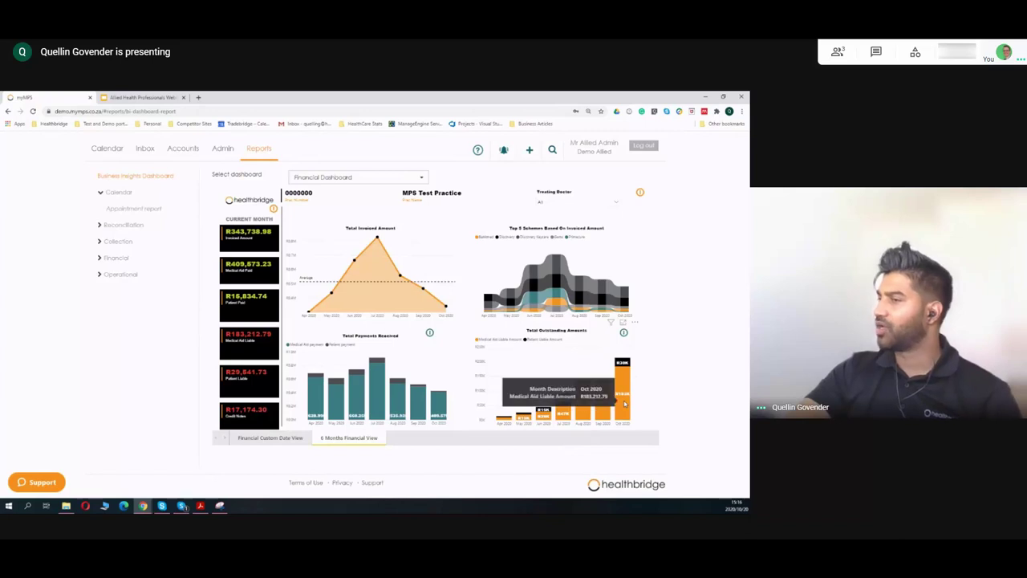
{"action": "left_click", "coordinate": [624, 404]}
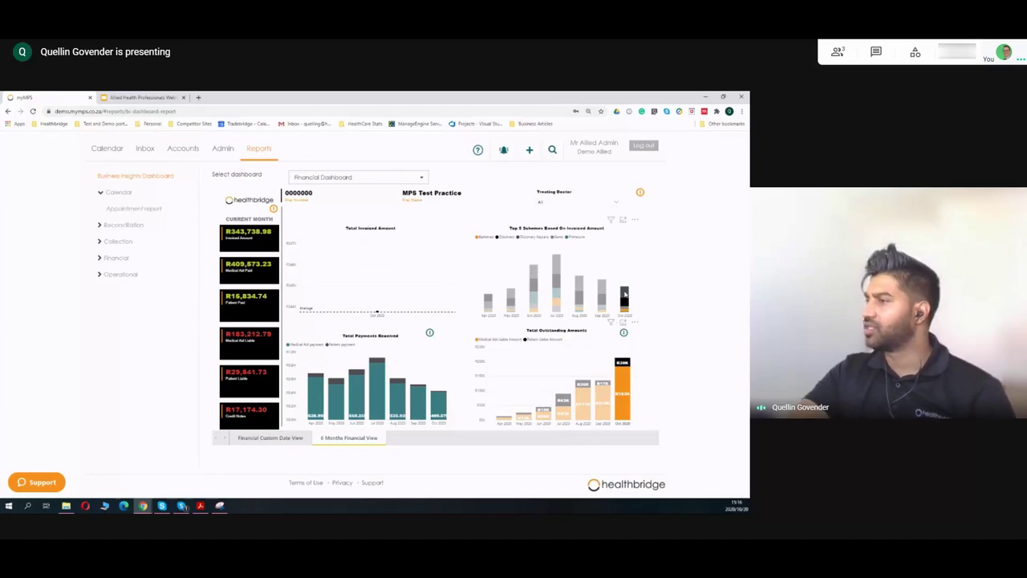
{"action": "mouse_move", "coordinate": [625, 294]}
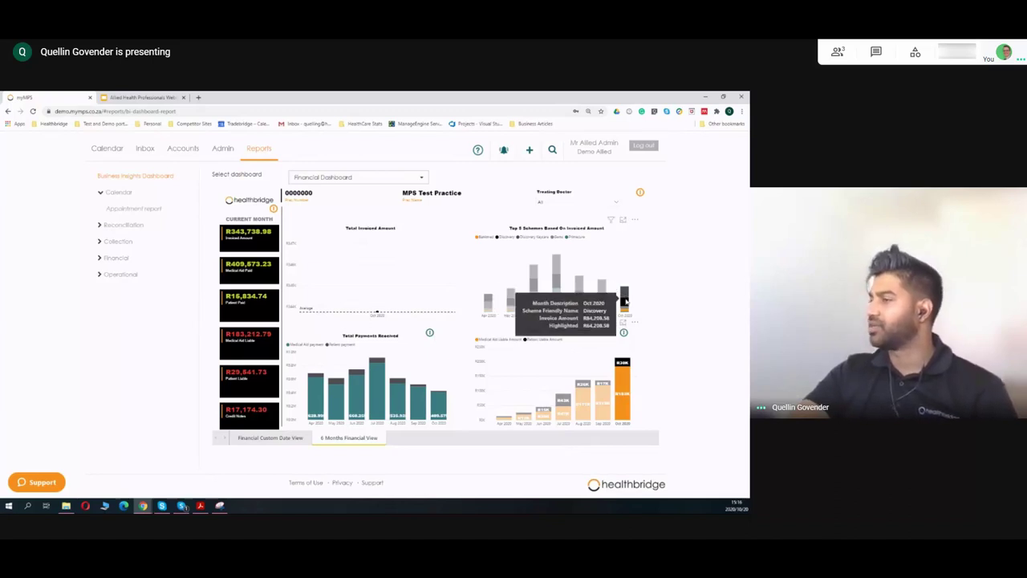
{"action": "mouse_move", "coordinate": [625, 389]}
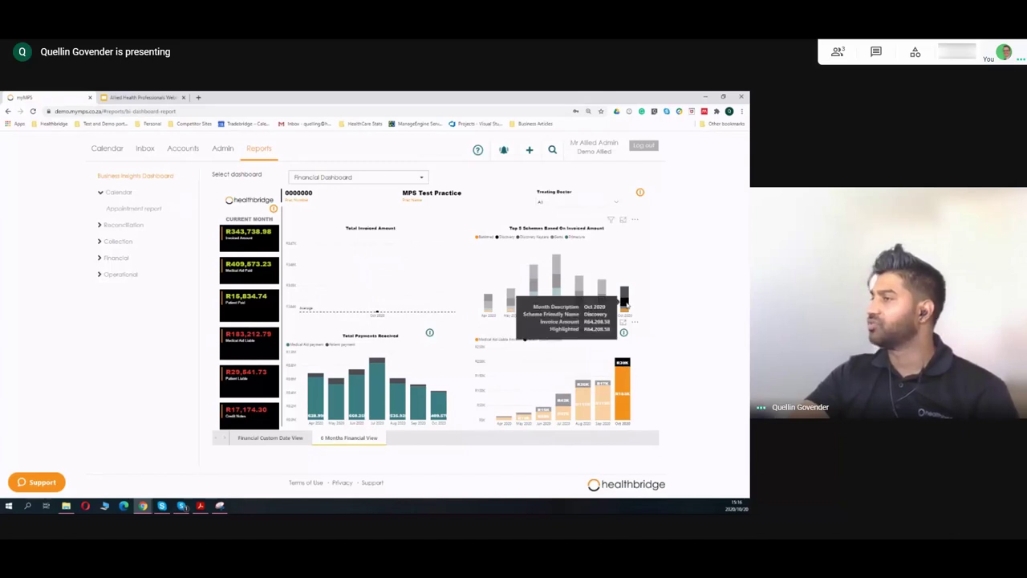
{"action": "mouse_move", "coordinate": [624, 362]}
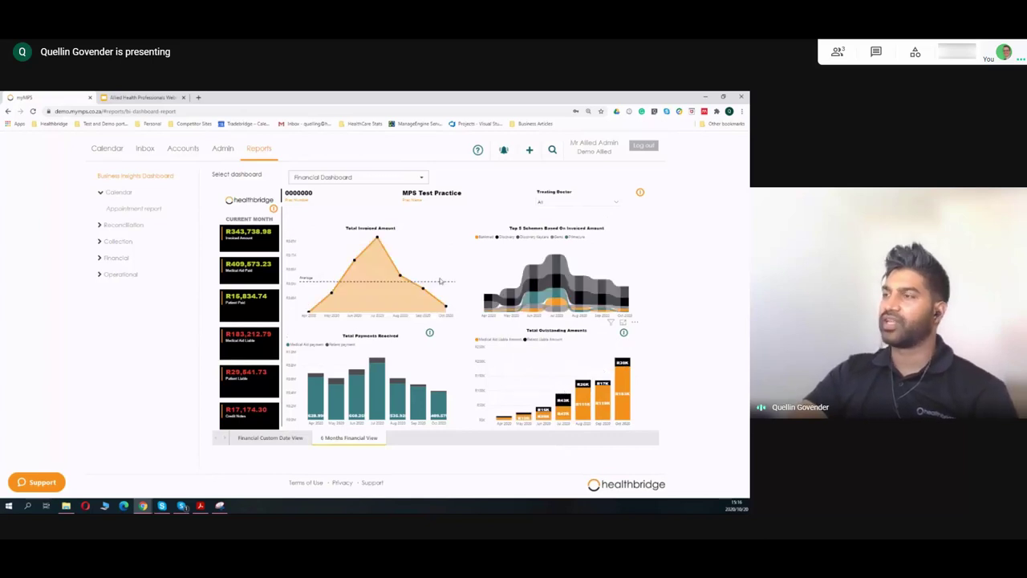
Step: Switch the insights view to the Clinical Dashboard and collapse the Calendar report group
{"action": "left_click", "coordinate": [403, 180]}
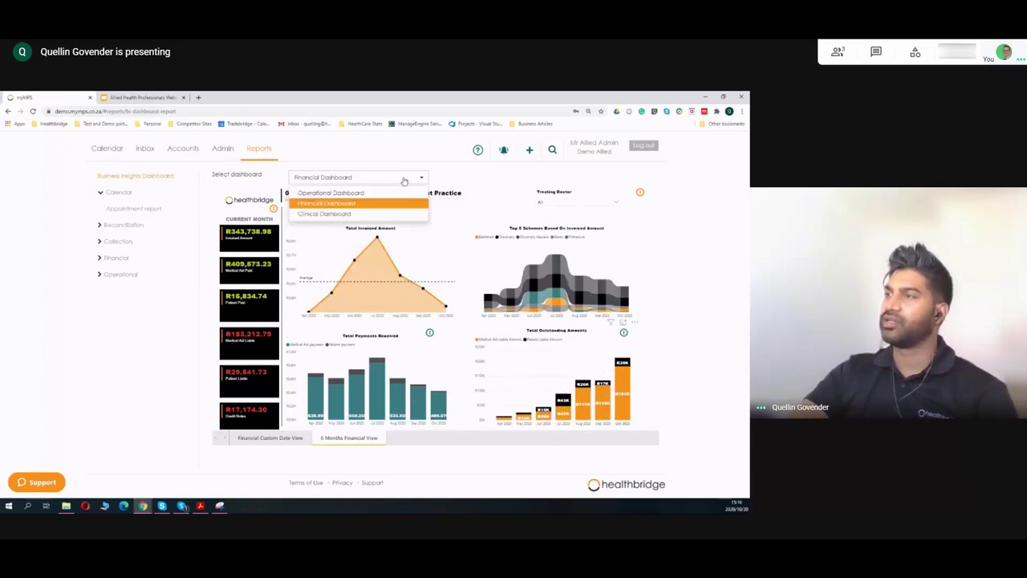
{"action": "left_click", "coordinate": [370, 213]}
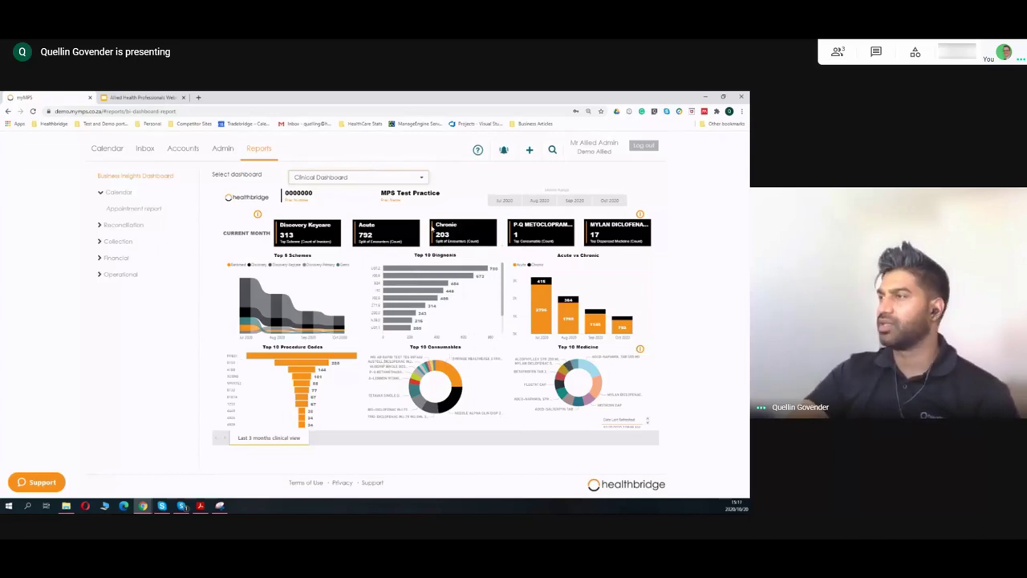
{"action": "left_click", "coordinate": [100, 192]}
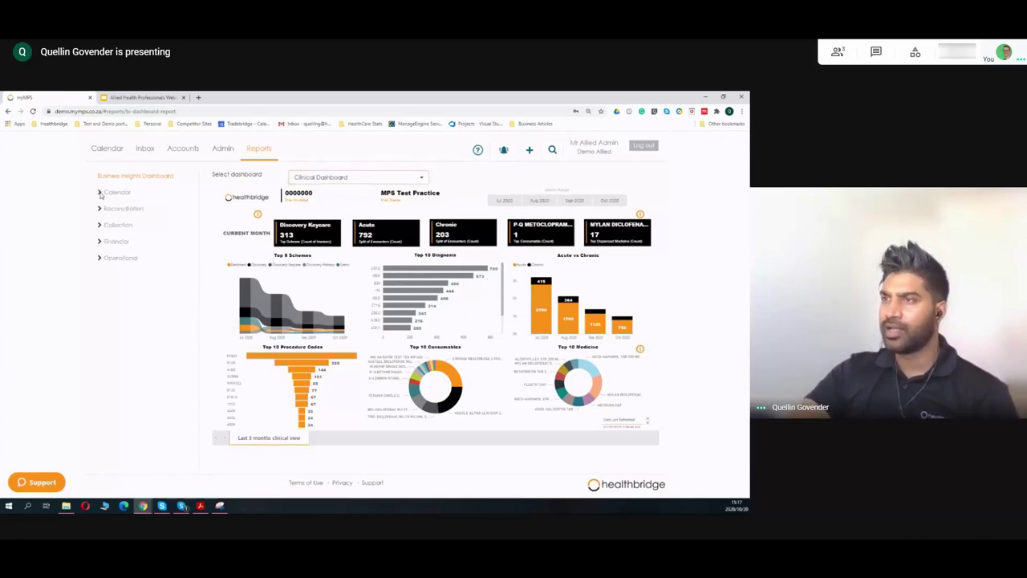
Step: Return to the calendar's day view for 20 October 2020 and look through the late-morning appointments
{"action": "left_click", "coordinate": [118, 149]}
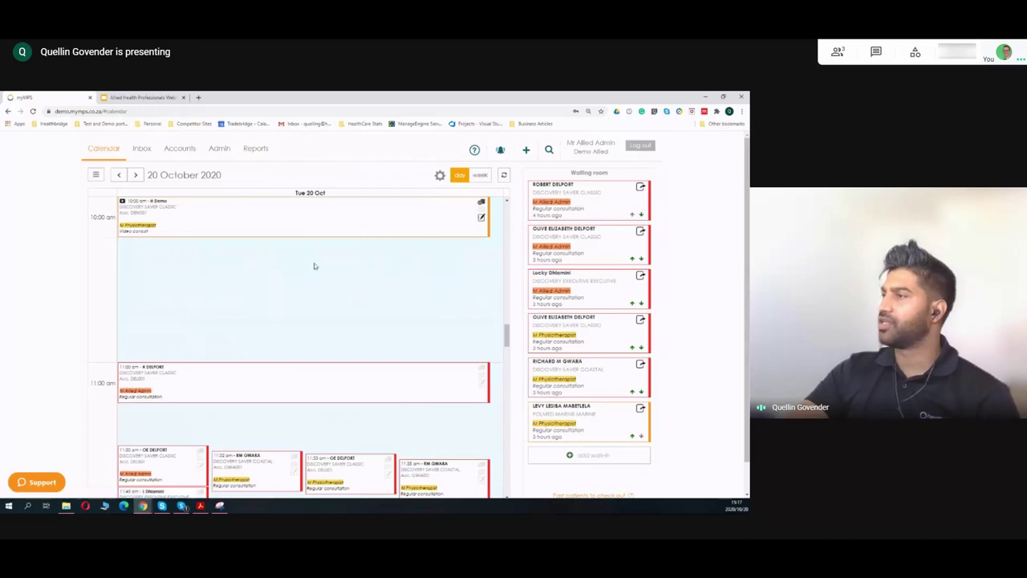
{"action": "scroll", "coordinate": [313, 266], "scroll_direction": "down", "scroll_amount": 4}
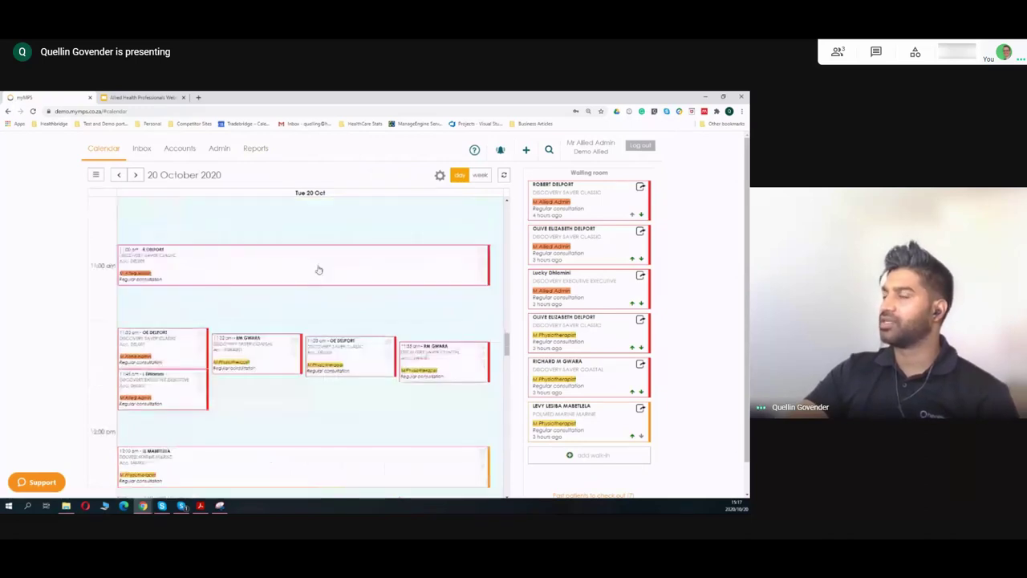